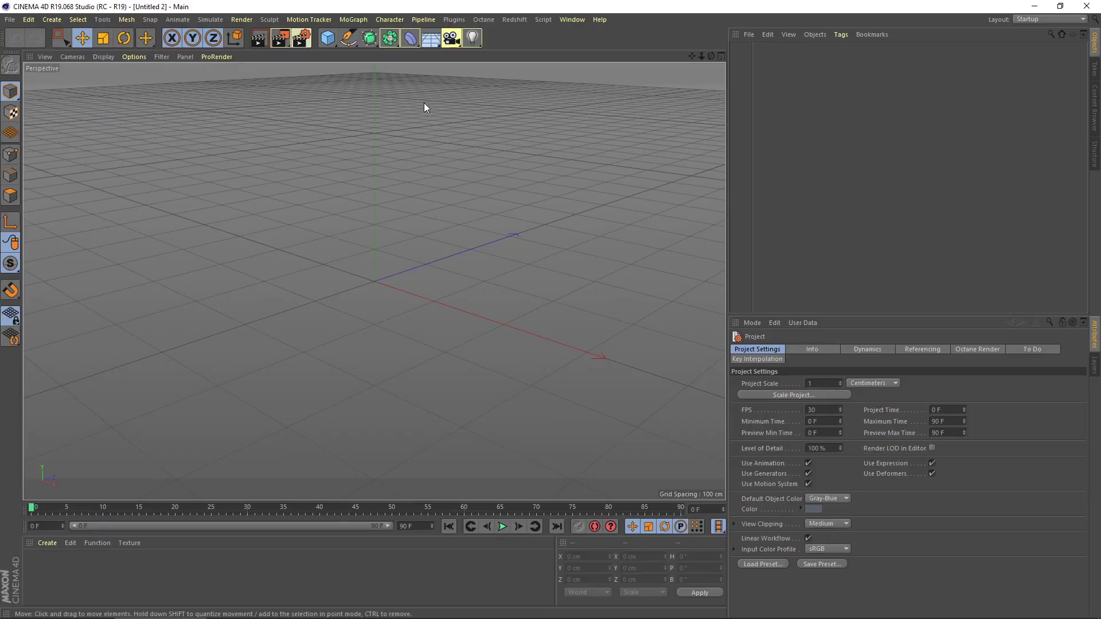
Select the Pen tool and turn on Workplane Snap and Grid Point Snap
click(352, 39)
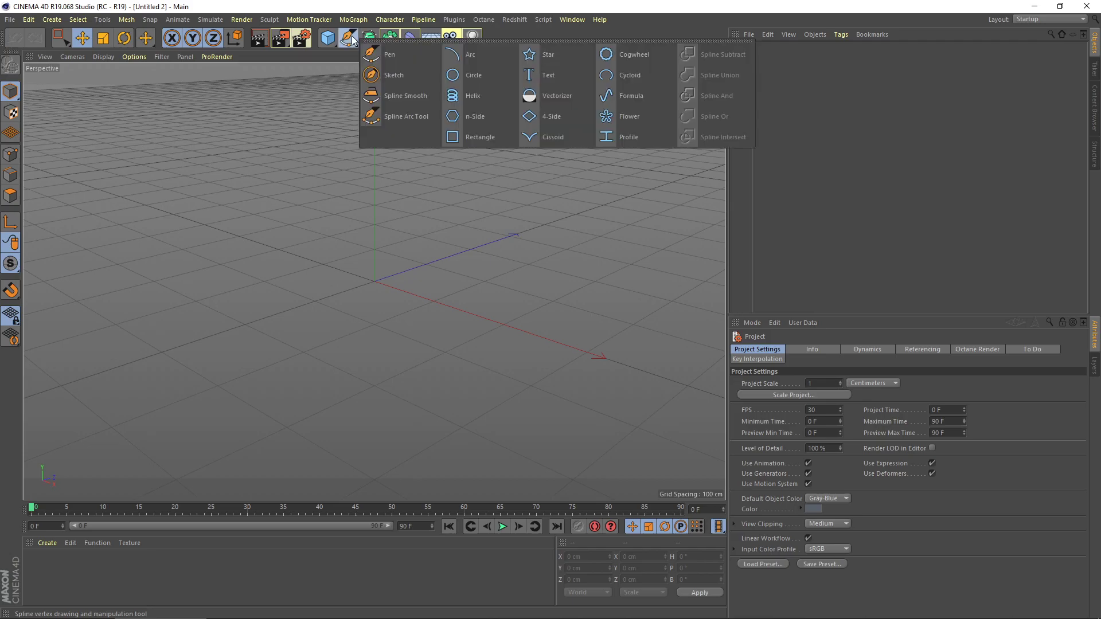
click(406, 54)
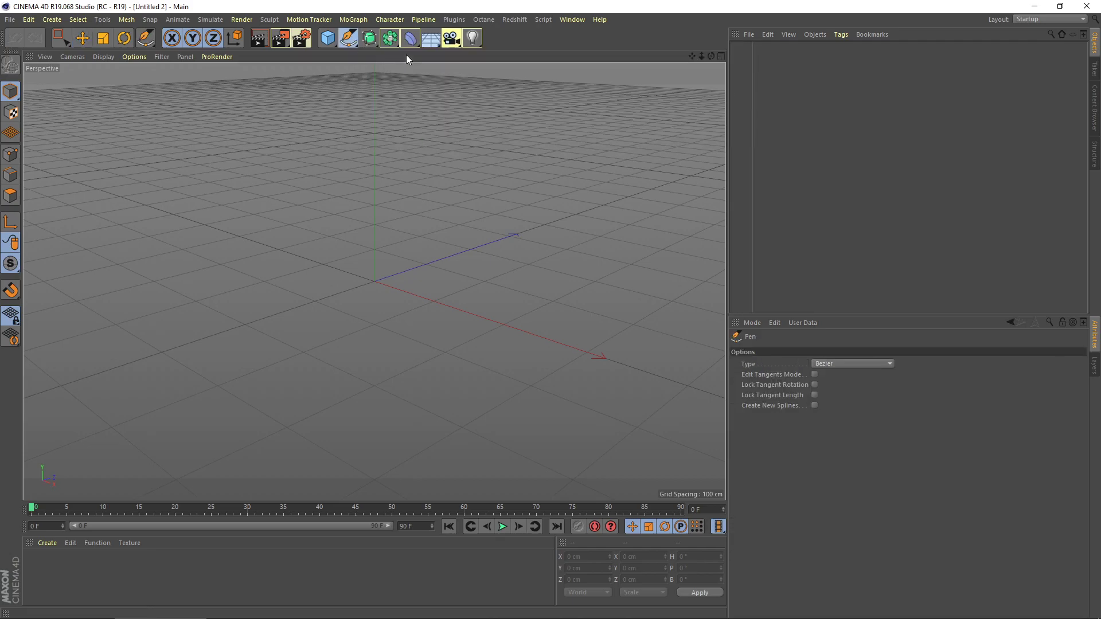
click(12, 291)
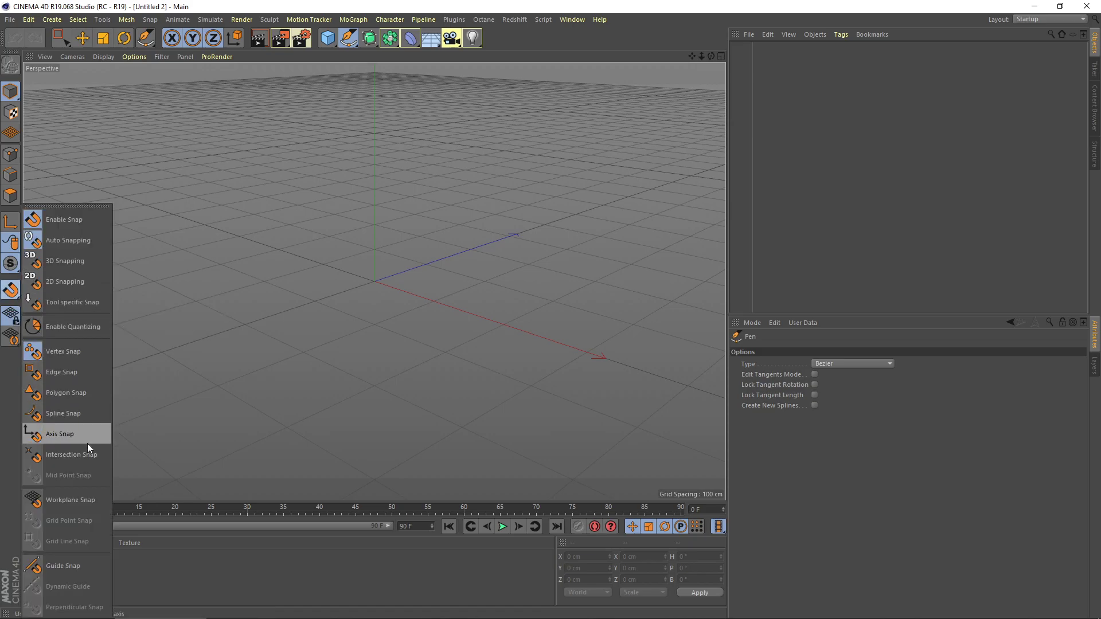
click(85, 500)
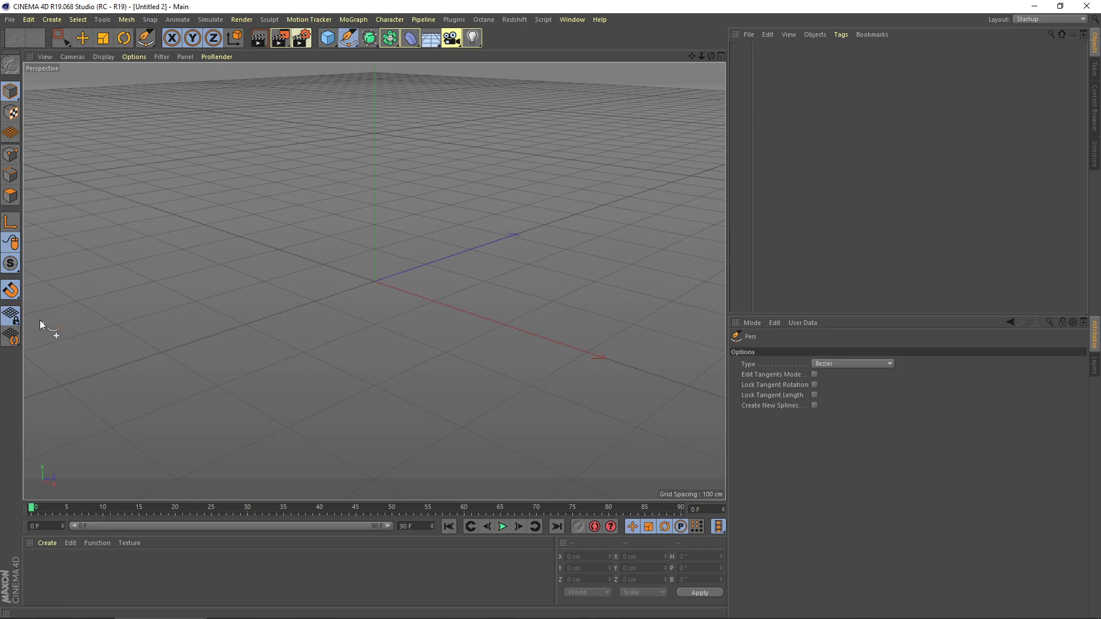
click(11, 291)
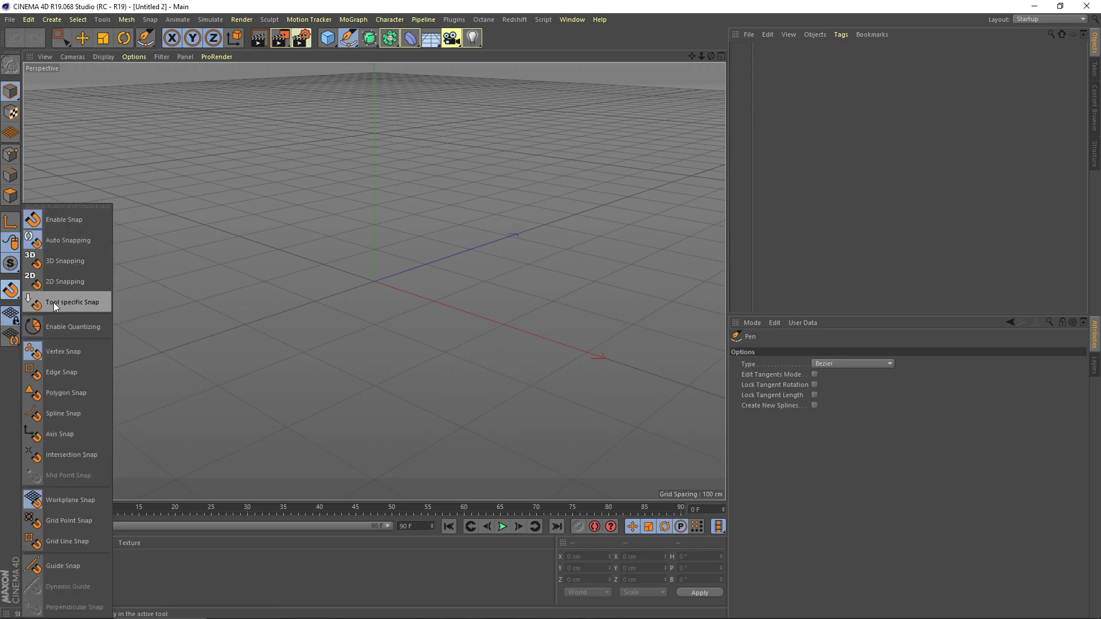
click(86, 521)
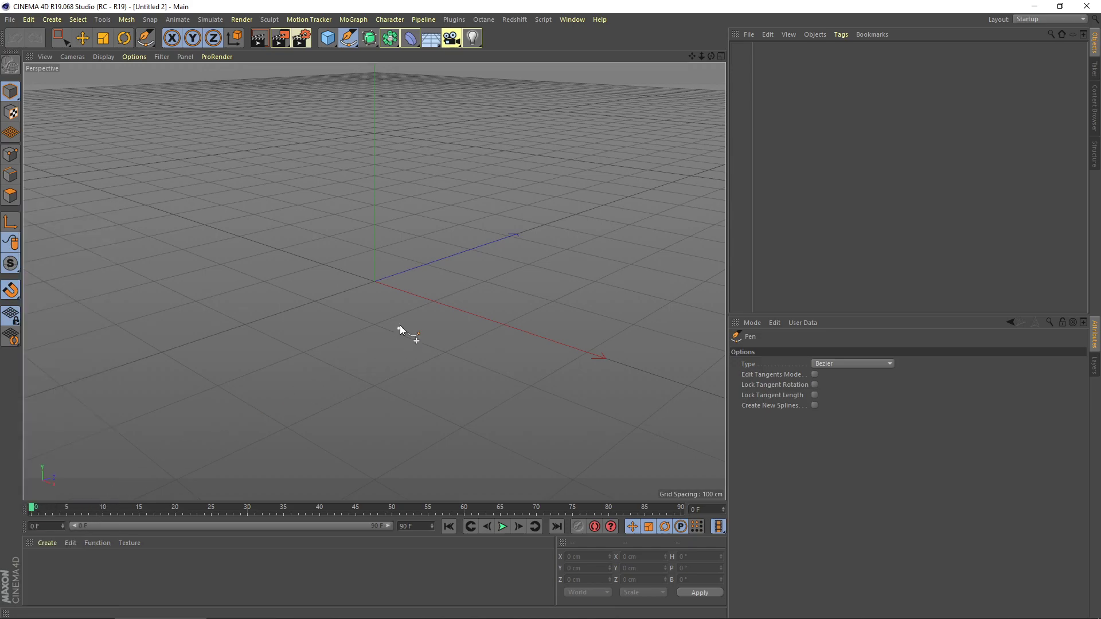
Maximise the Front view and place the first zigzag run: 600 cm across, 200 cm up, back left
middle_click(406, 310)
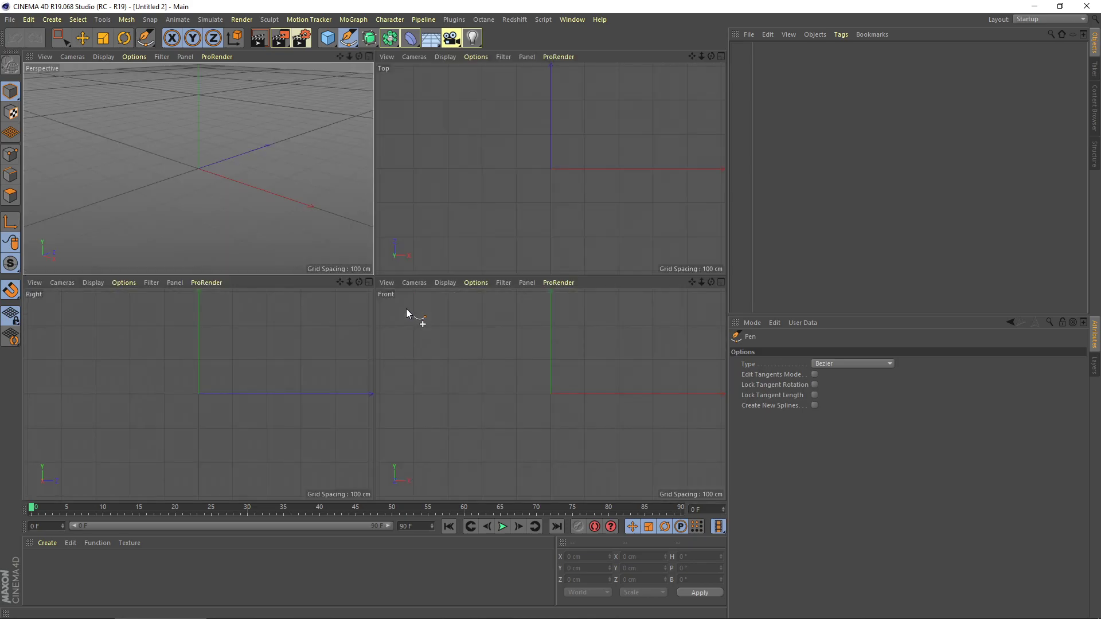
middle_click(527, 387)
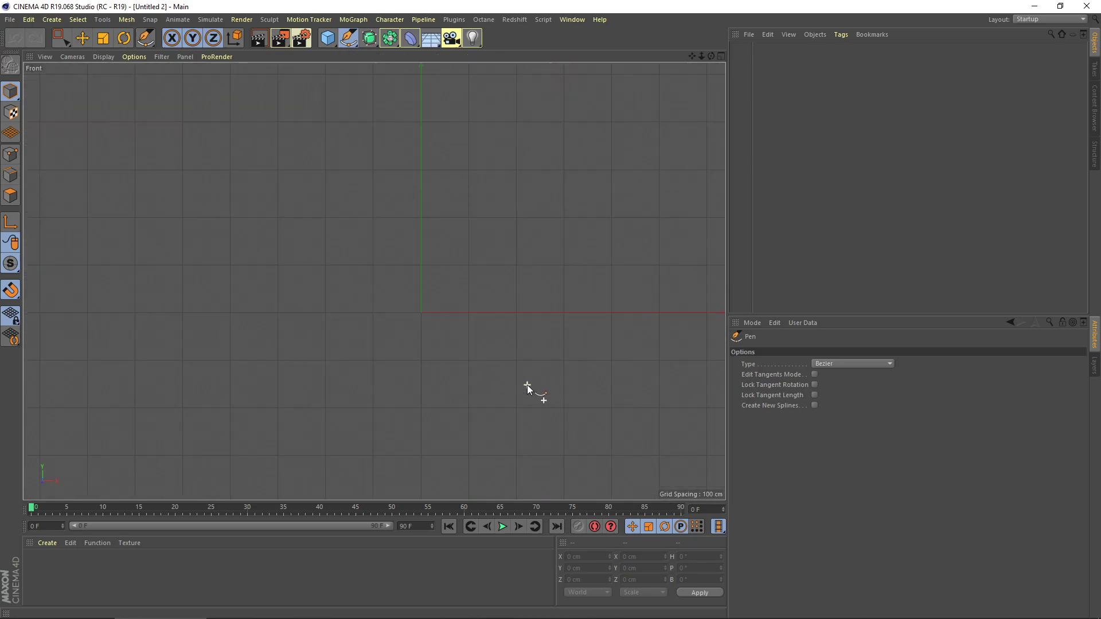
alt+middle_drag(498, 339, 427, 420)
click(206, 394)
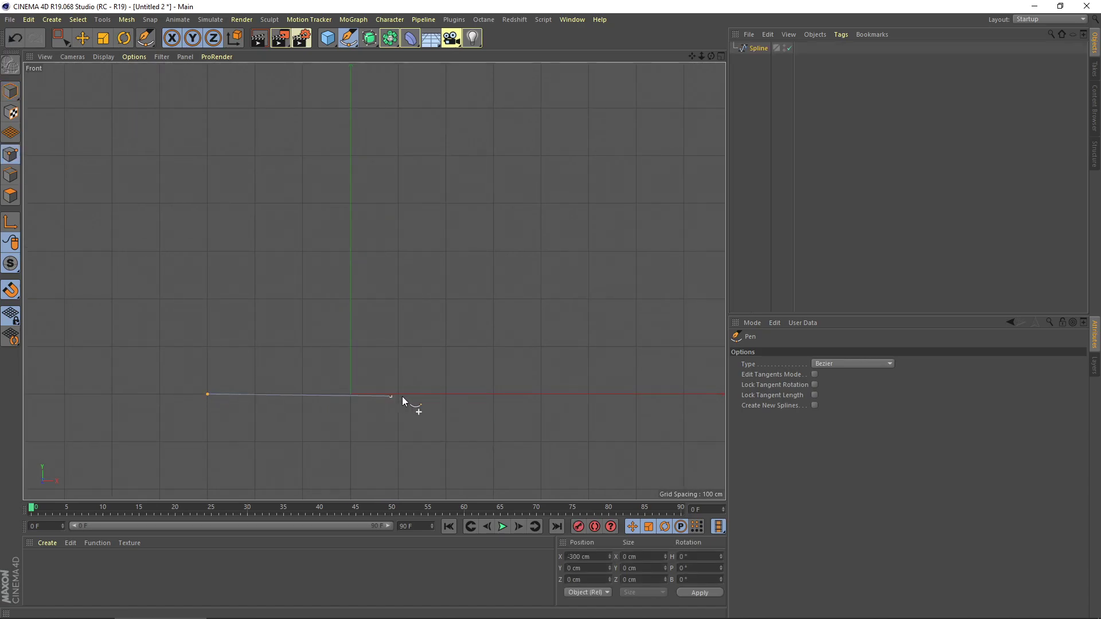
click(495, 396)
click(491, 298)
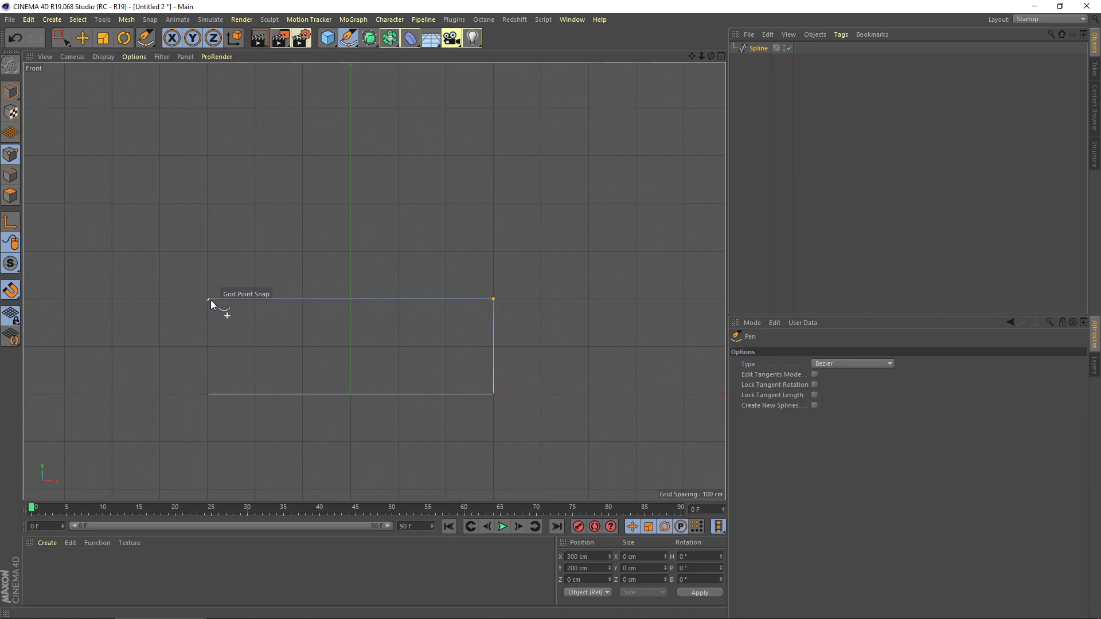
click(210, 301)
Continue the zigzag upward with the next right-and-back run of grid-snapped points
alt+middle_drag(286, 296, 266, 413)
click(189, 319)
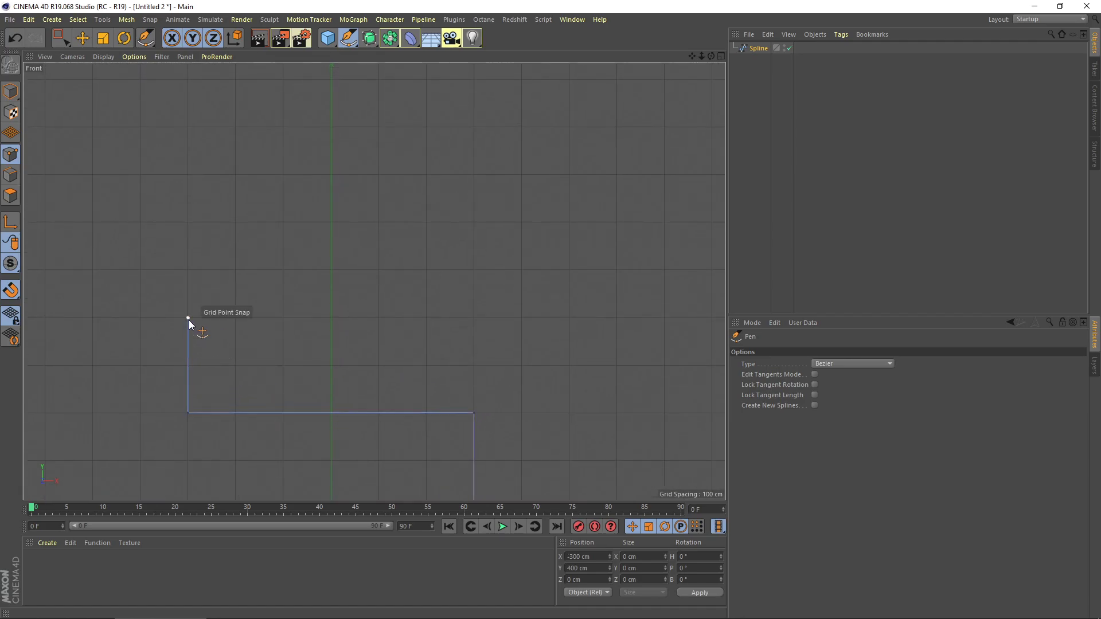
click(474, 317)
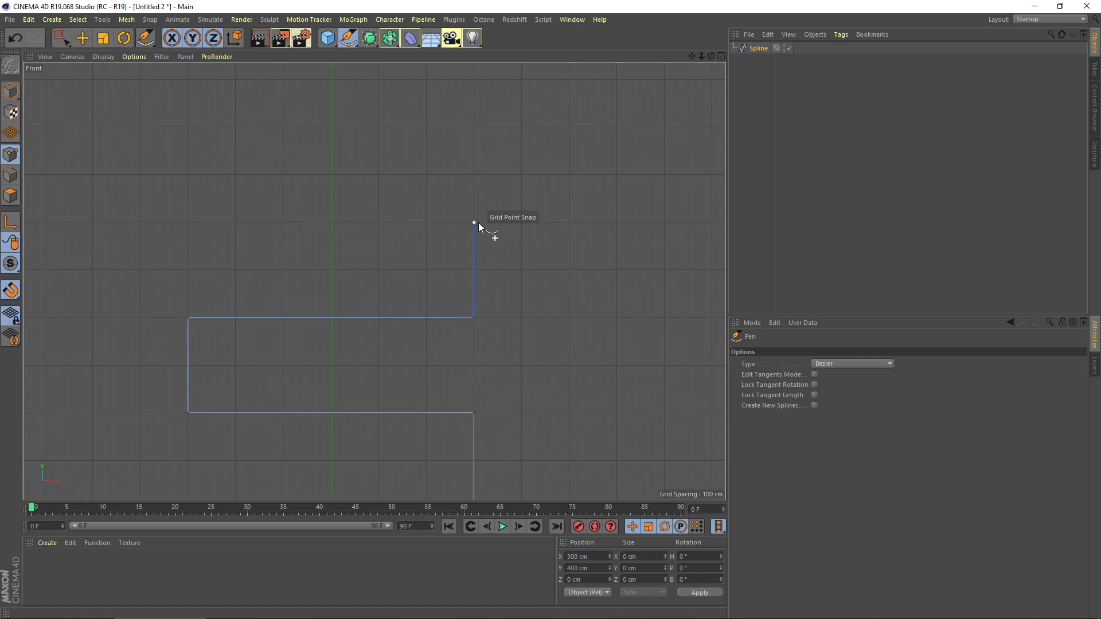
click(479, 222)
click(191, 223)
Place the final zigzag points up to the top-left corner and centre the spline in view
alt+middle_drag(282, 229, 269, 380)
click(174, 275)
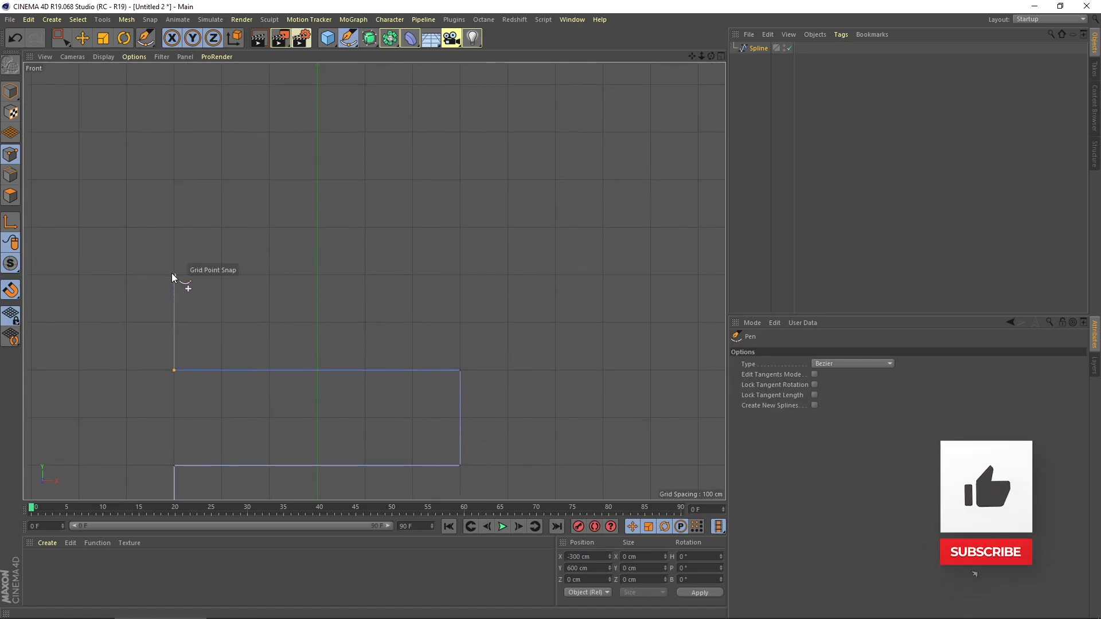
click(459, 275)
click(460, 181)
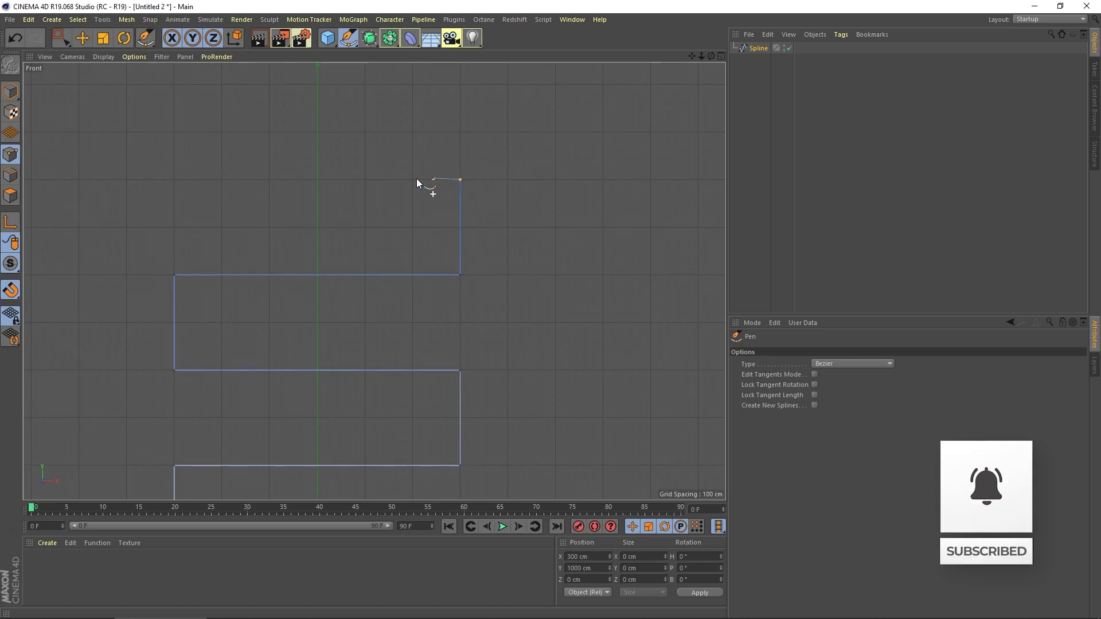
click(176, 179)
scroll(304, 252, down, 3)
alt+middle_drag(404, 343, 430, 288)
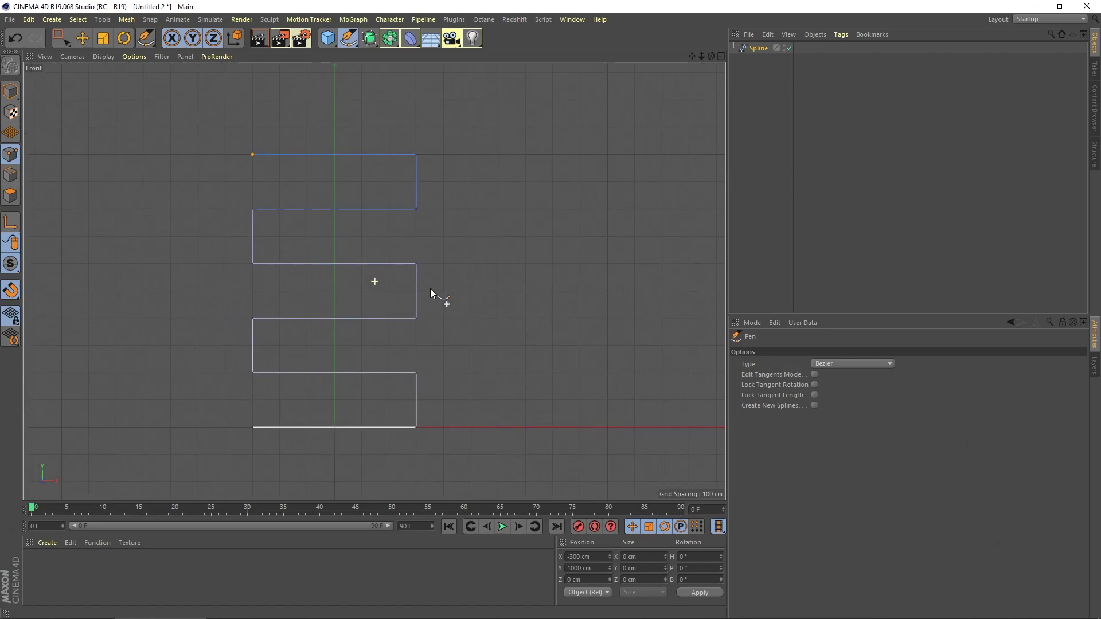
Box-select all the left and right corner points of the zigzag spline
key(e)
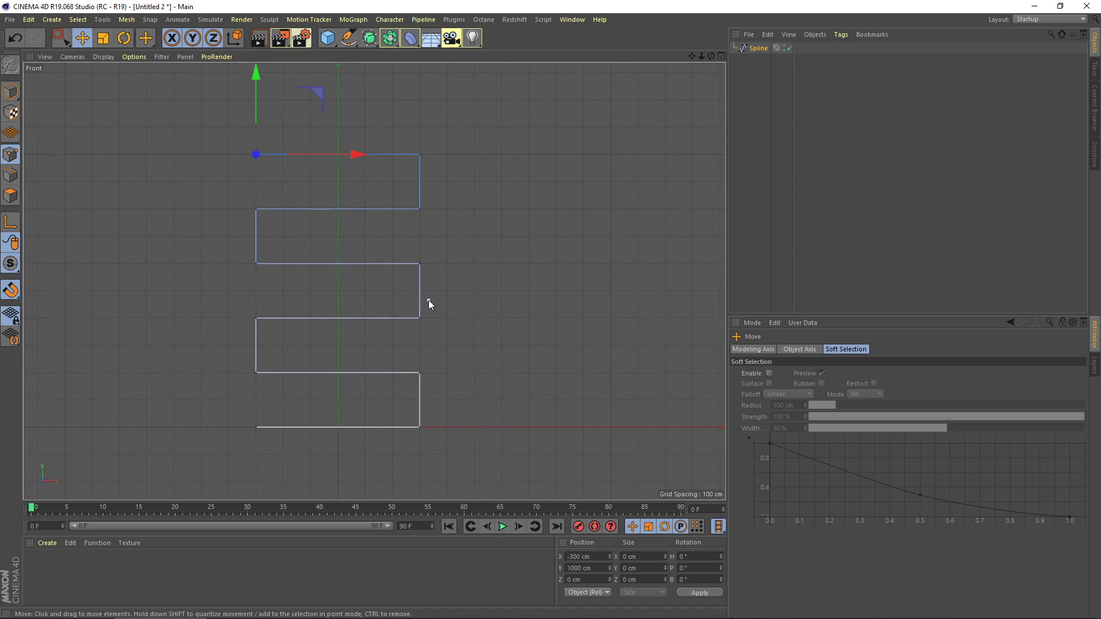
key(0)
drag(422, 197, 408, 139)
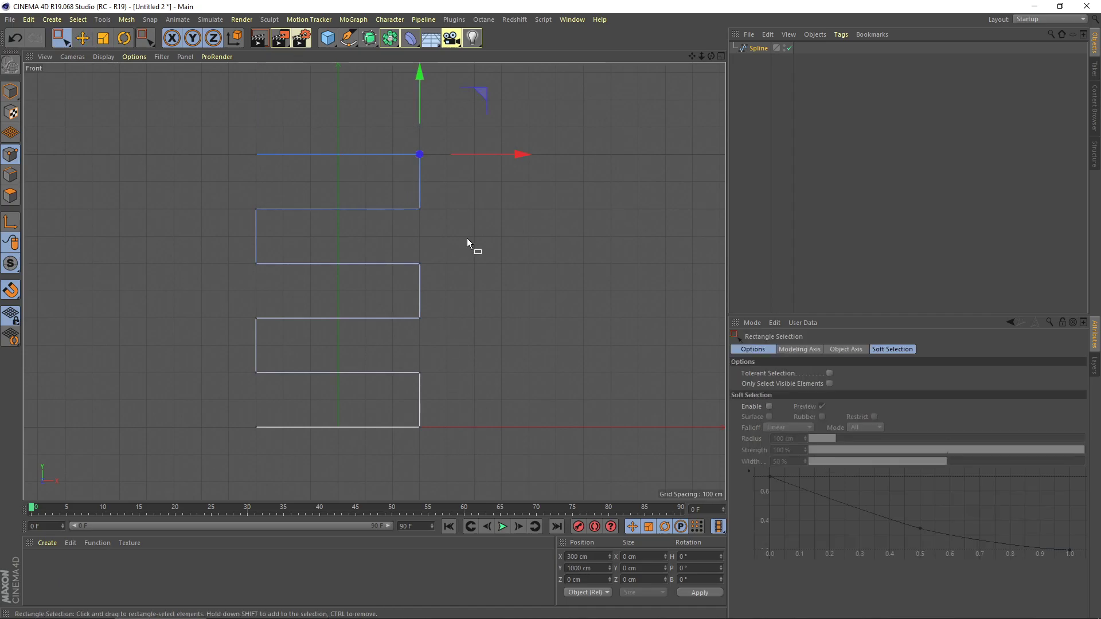
drag(443, 462, 412, 145)
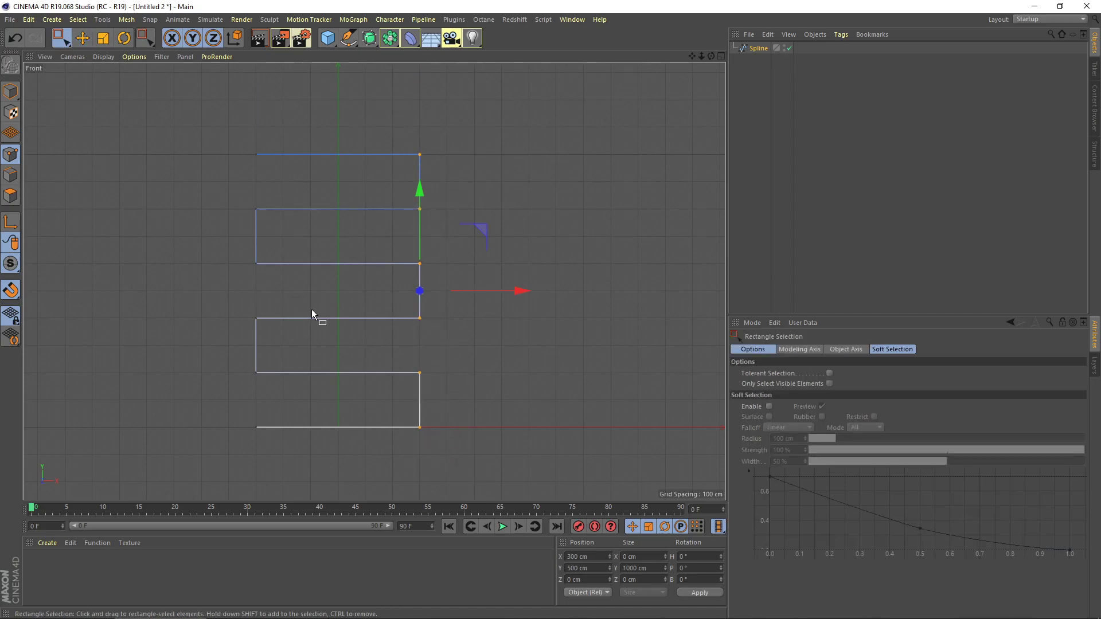
shift+drag(286, 402, 201, 176)
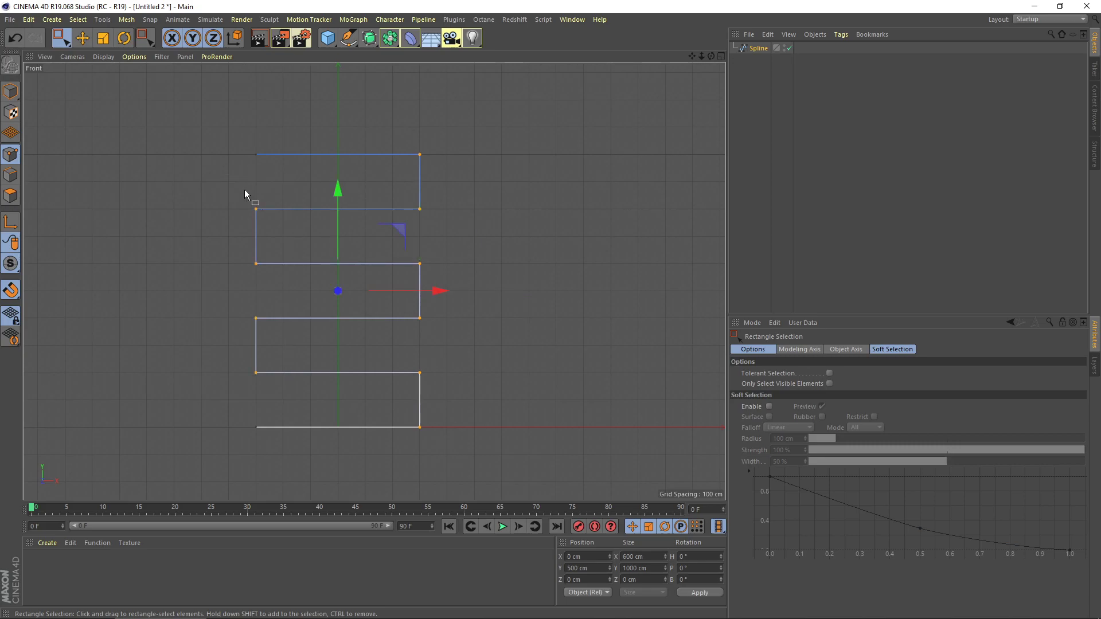
Chamfer the selected corners with a 100 cm radius
right_click(469, 261)
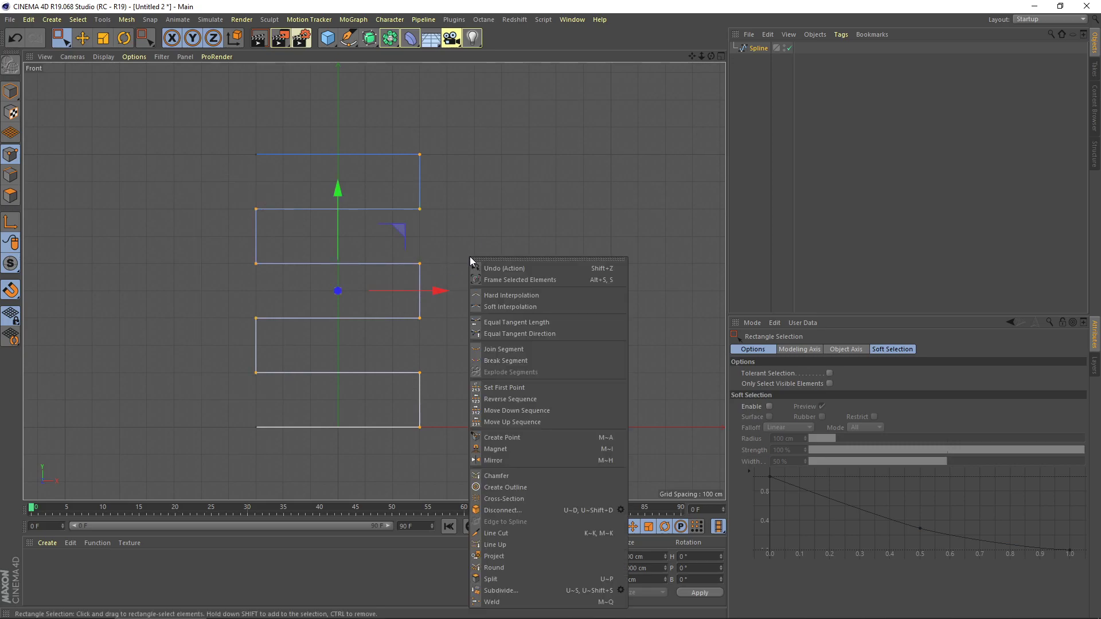
click(519, 475)
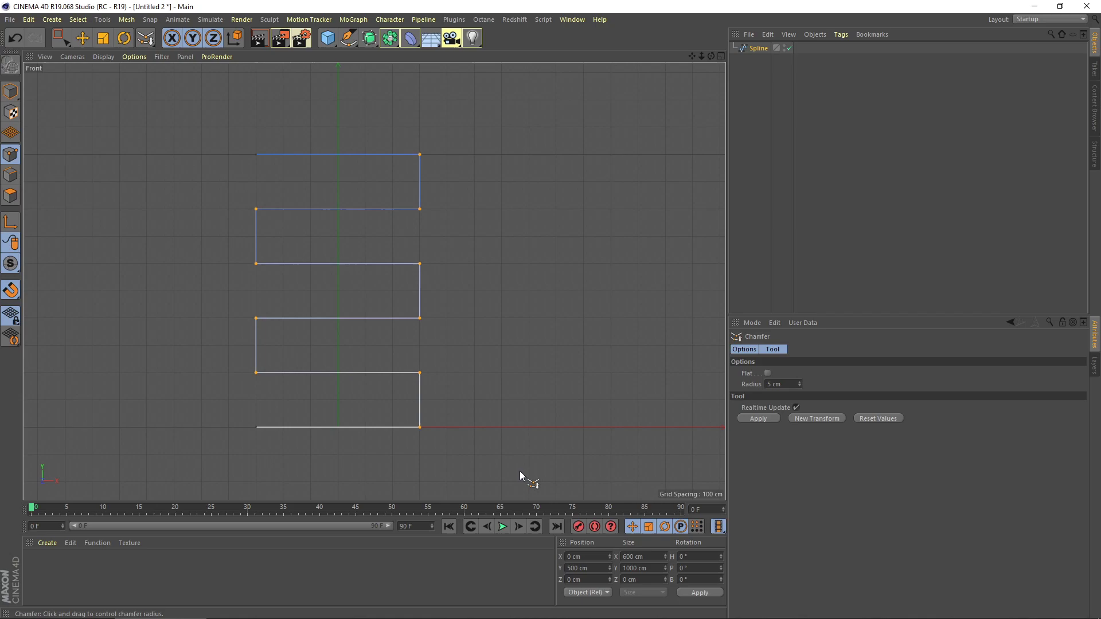
double_click(785, 383)
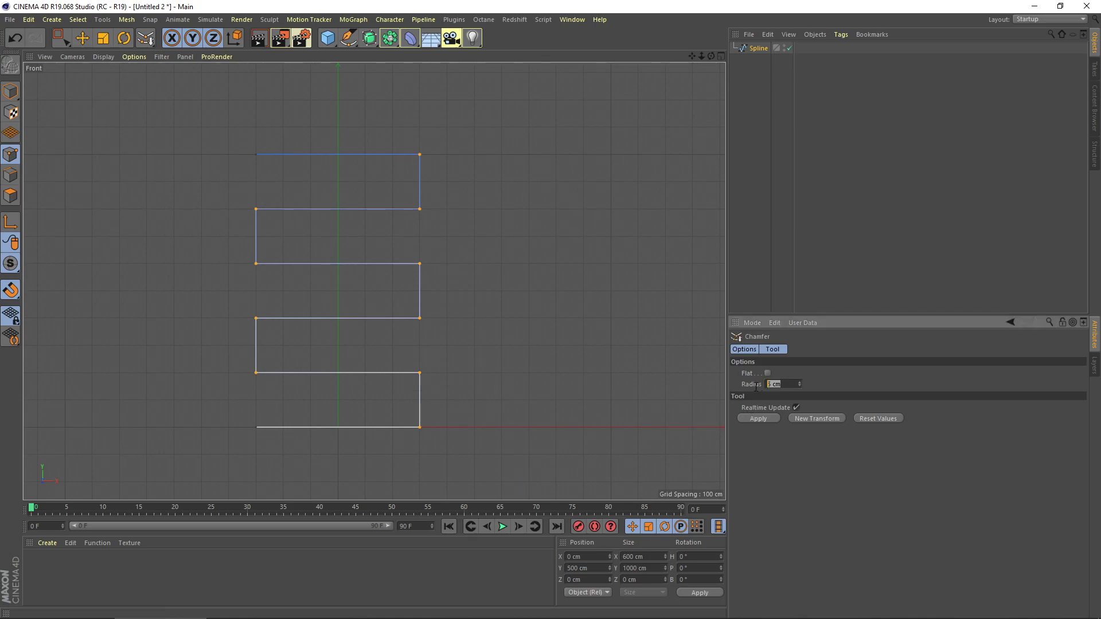
text(100)
key(Return)
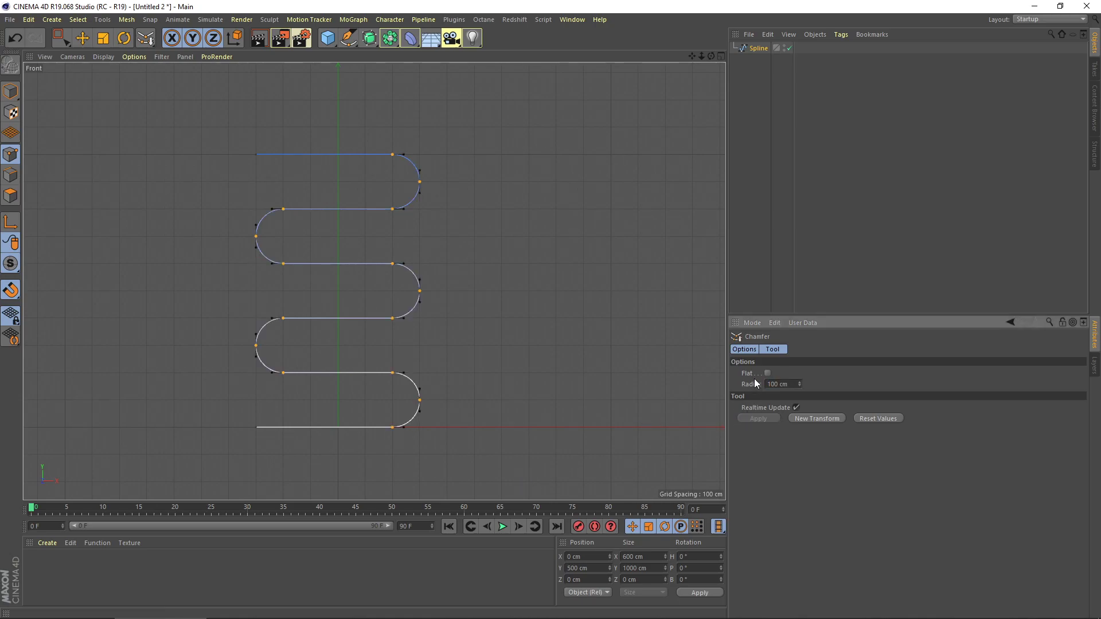
Deselect the points and orbit the Perspective view to inspect the rounded serpentine spline
key(e)
click(466, 314)
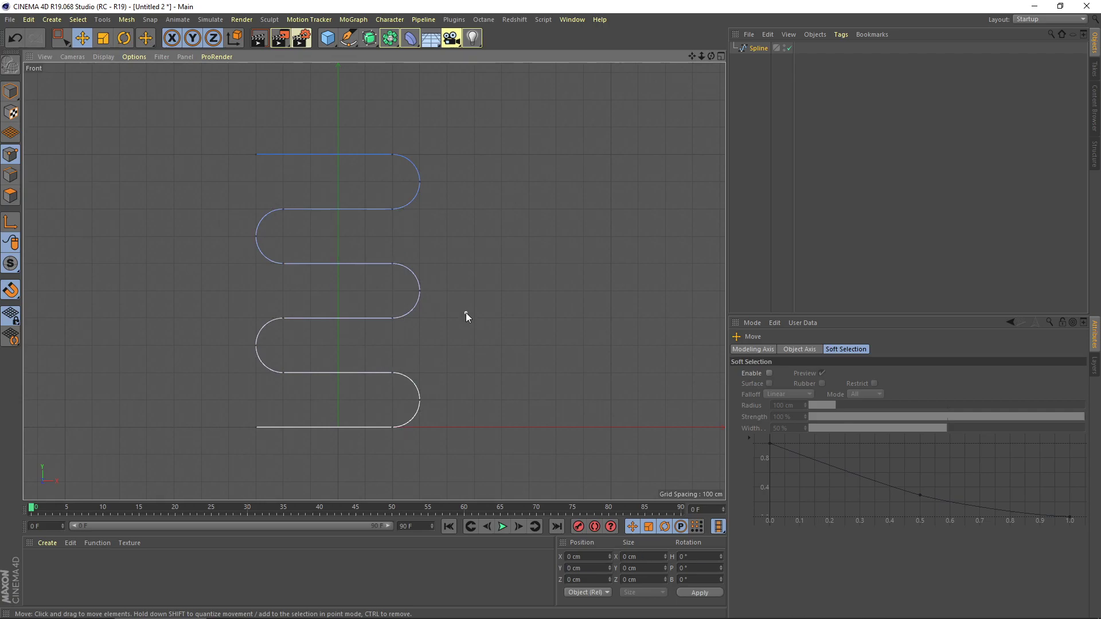
middle_click(466, 316)
middle_click(207, 223)
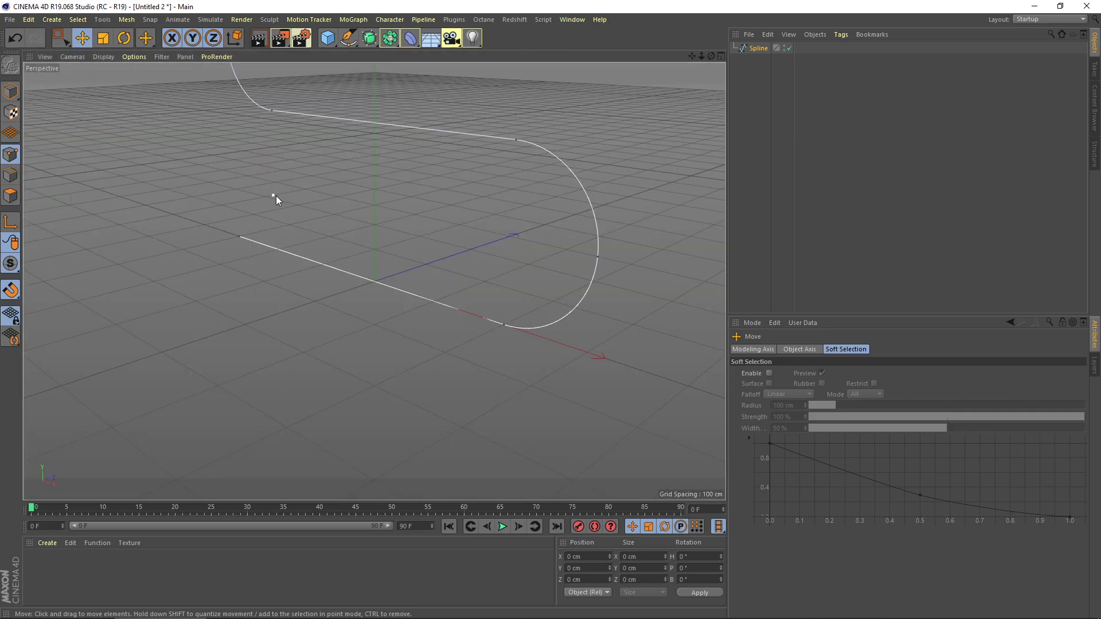
alt+drag(276, 195, 319, 198)
alt+right_drag(319, 198, 370, 304)
alt+drag(370, 304, 324, 315)
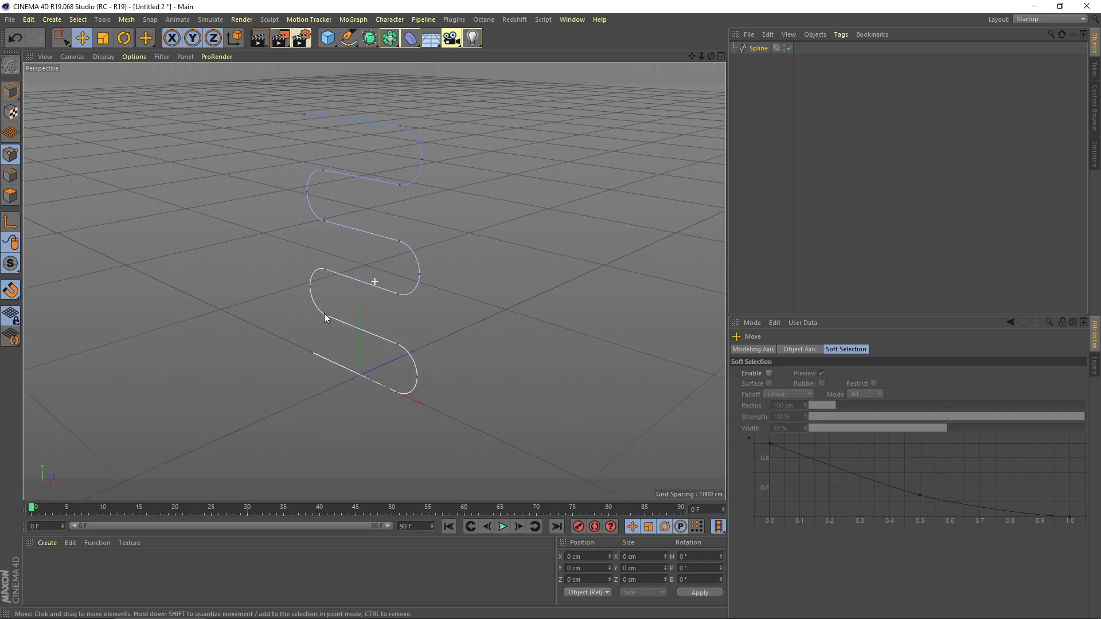
Add a Plane object, set its height to 250 cm and its width segments to 250
click(10, 91)
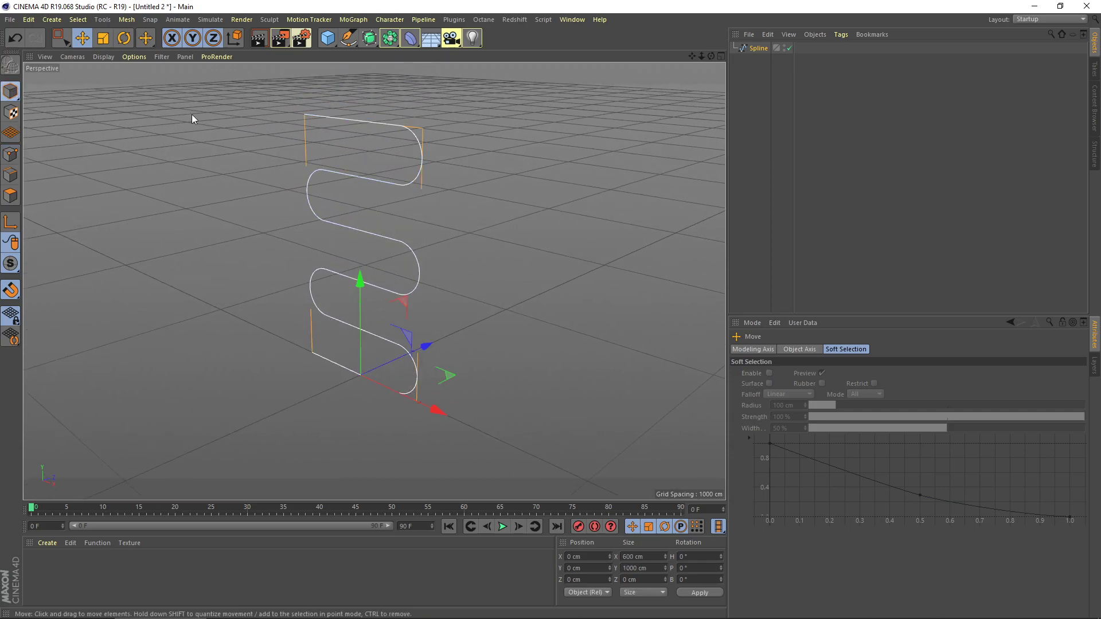
click(328, 44)
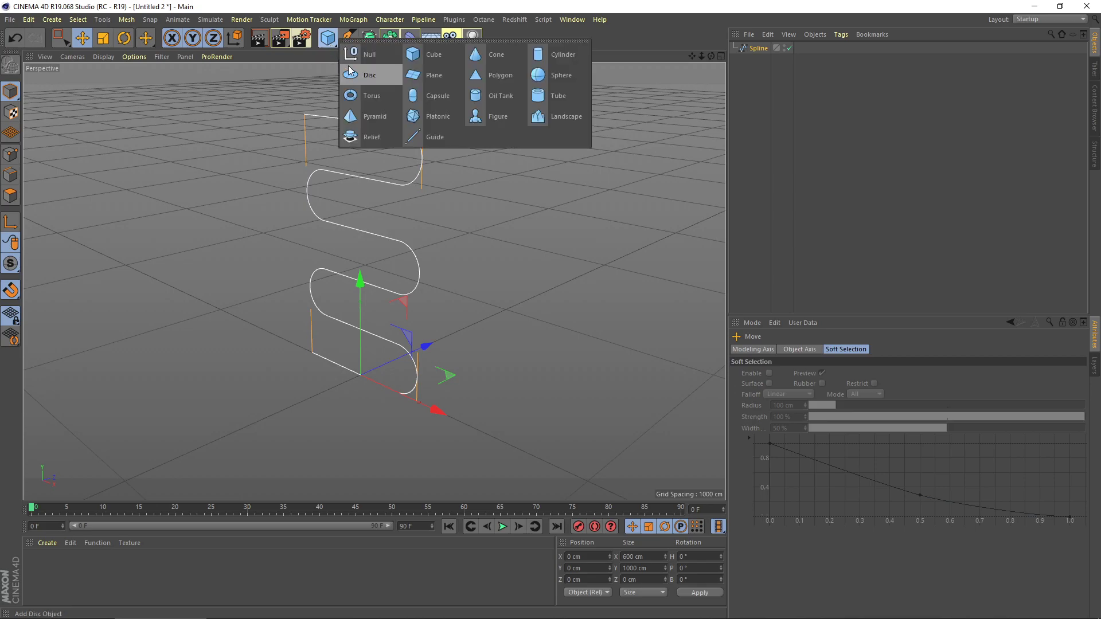
click(436, 71)
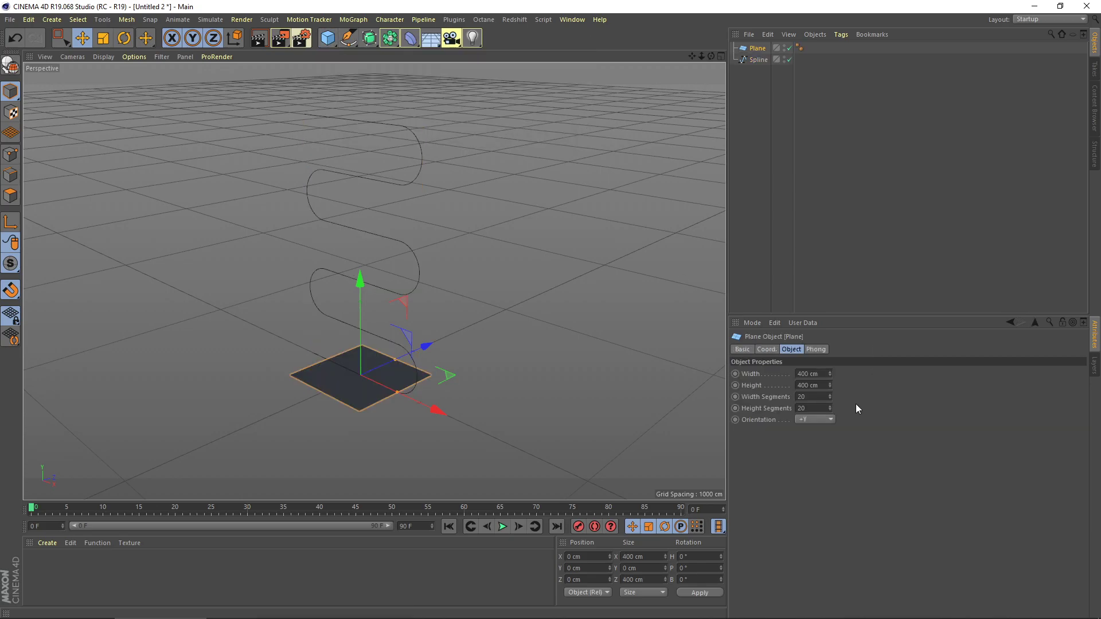
click(824, 389)
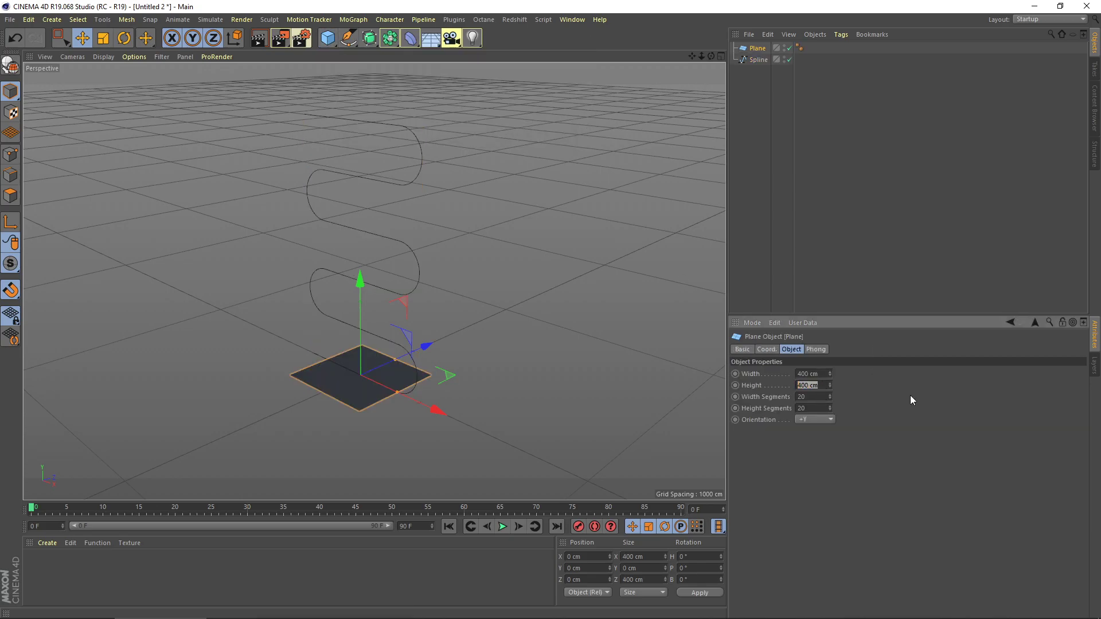
text(250)
key(Return)
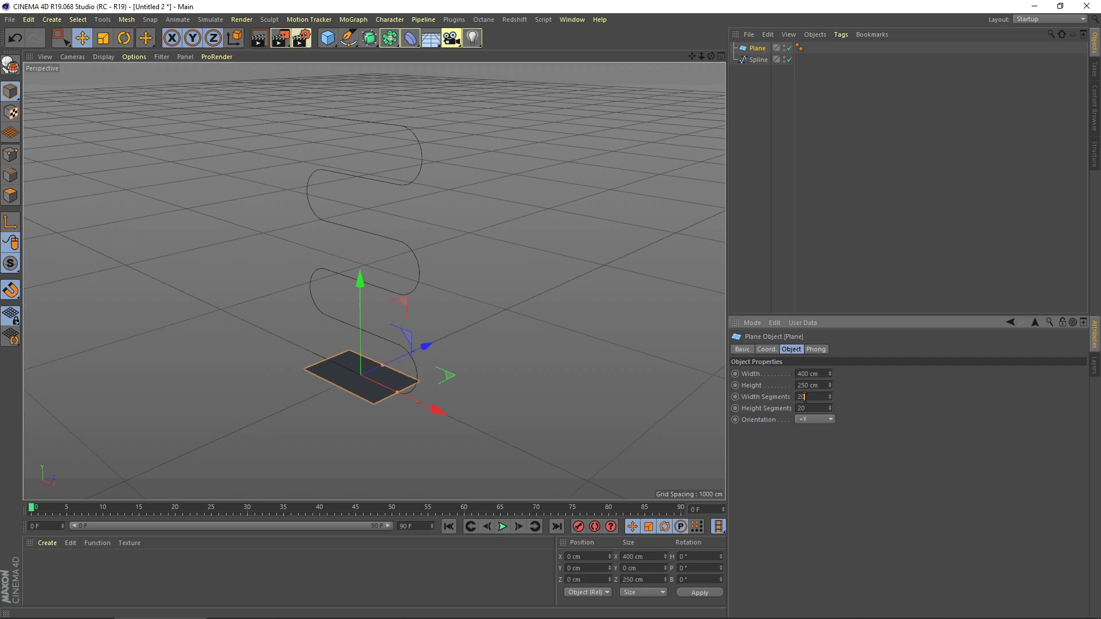
click(804, 396)
text(250)
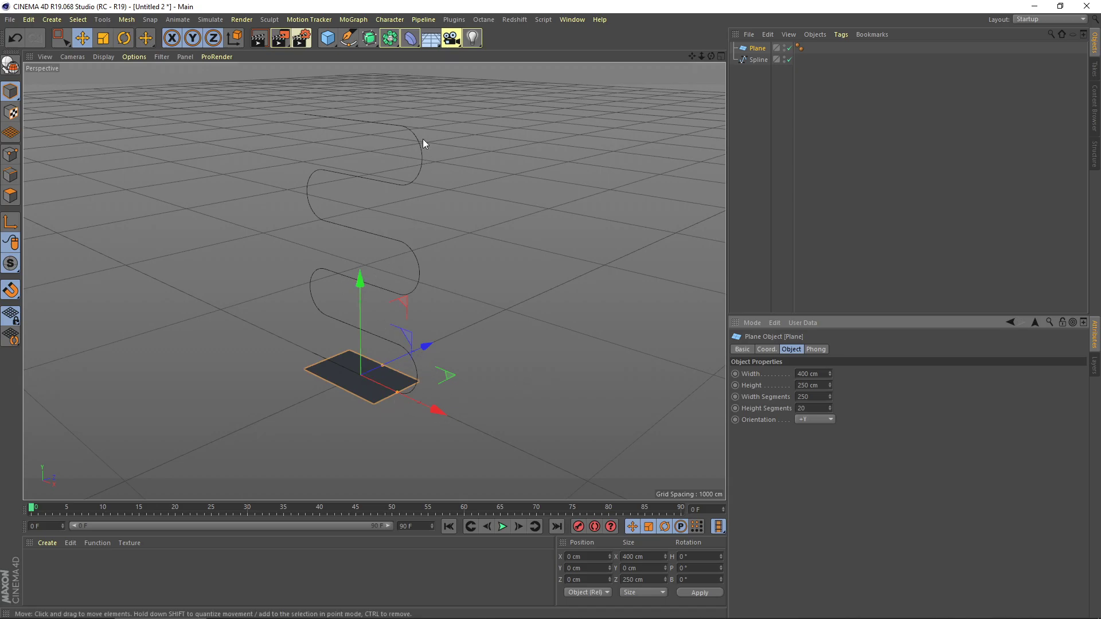
Add a Spline Wrap deformer under the Plane and assign the zigzag Spline as its path
click(411, 38)
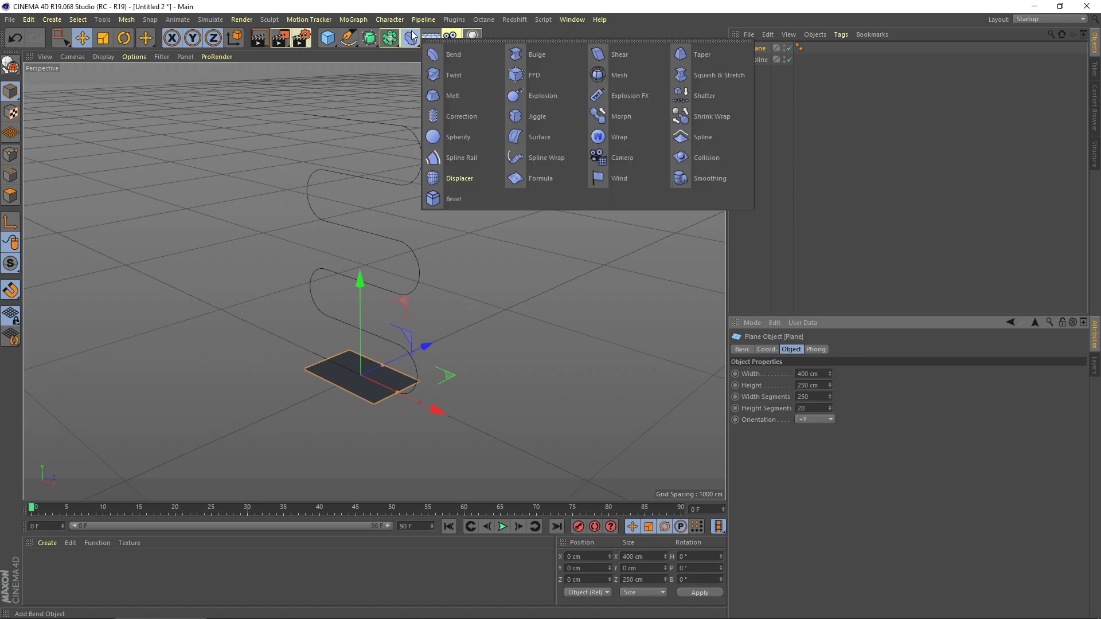
click(535, 159)
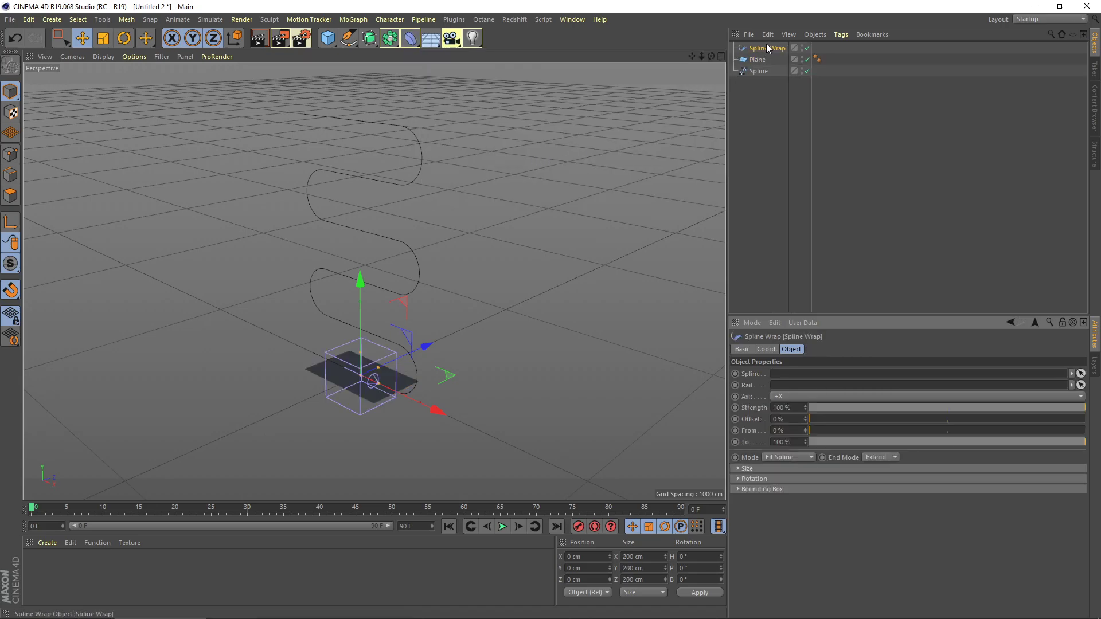
drag(767, 48, 762, 59)
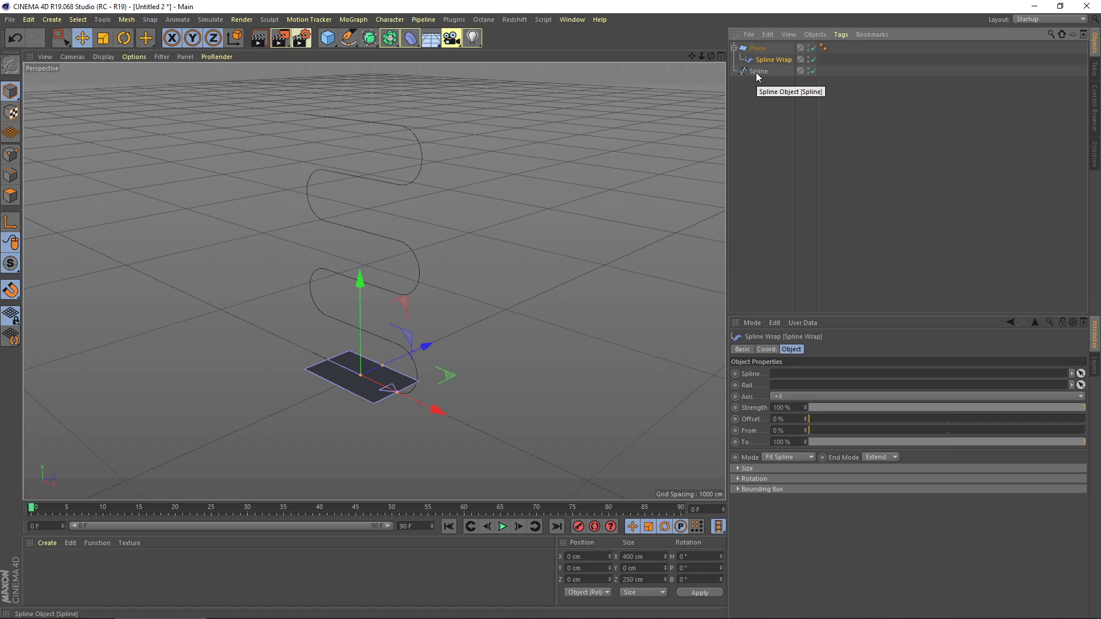
drag(756, 72, 793, 373)
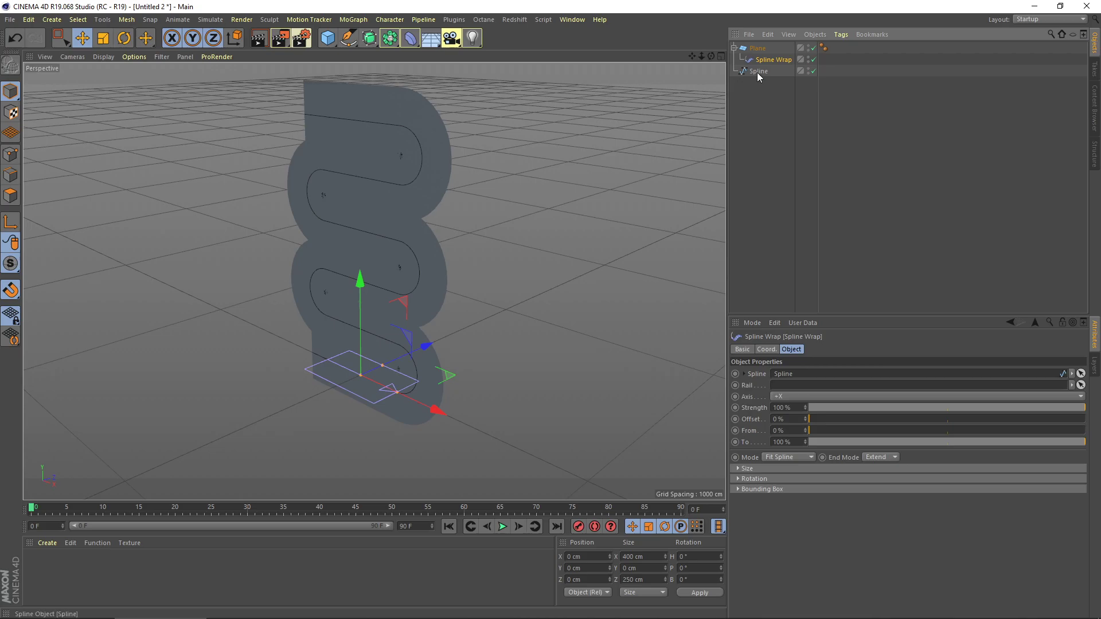
Set the Spline Wrap's R.P rotation to 90° and orbit to view the upright ribbon
click(769, 350)
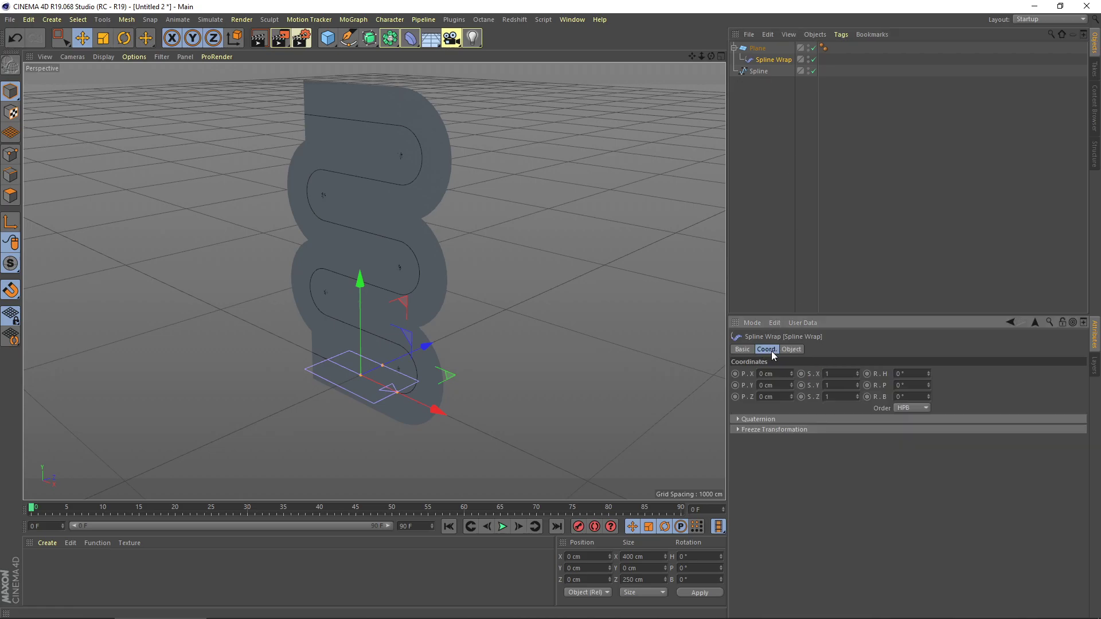
click(912, 387)
key(Return)
alt+drag(333, 408, 295, 391)
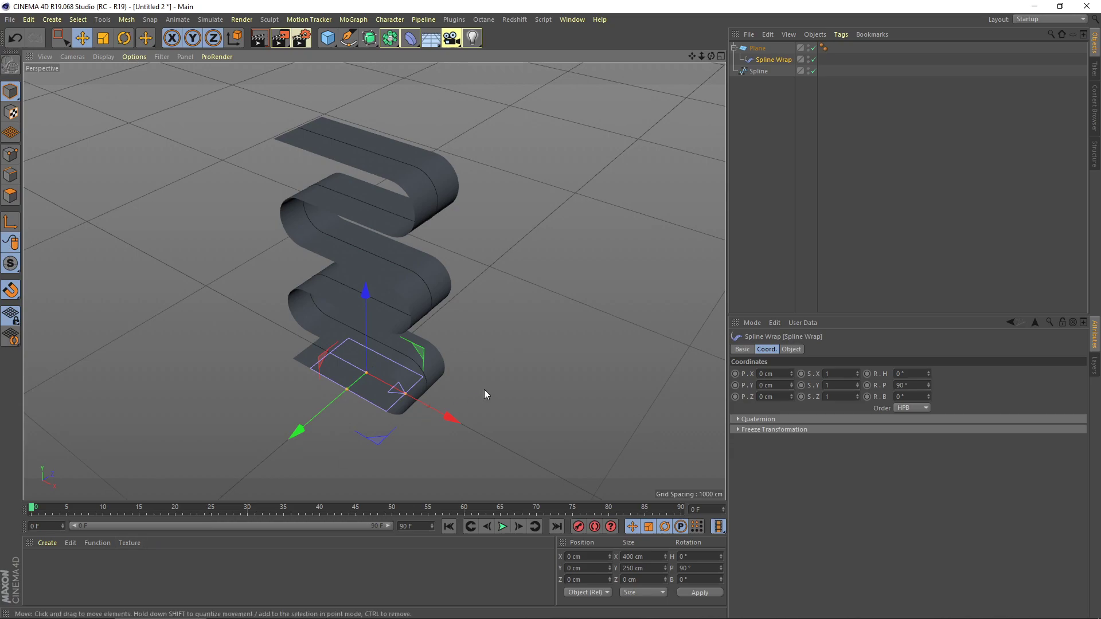
Create material Mat on the Plane with Color and Reflectance off and Luminance on
double_click(53, 565)
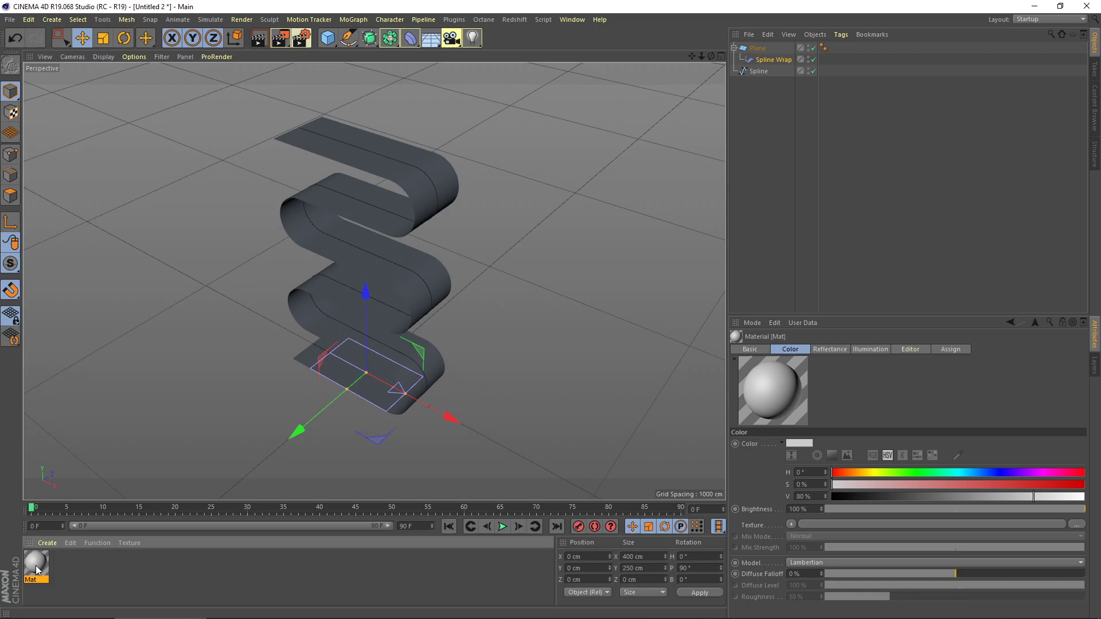
drag(35, 568, 755, 53)
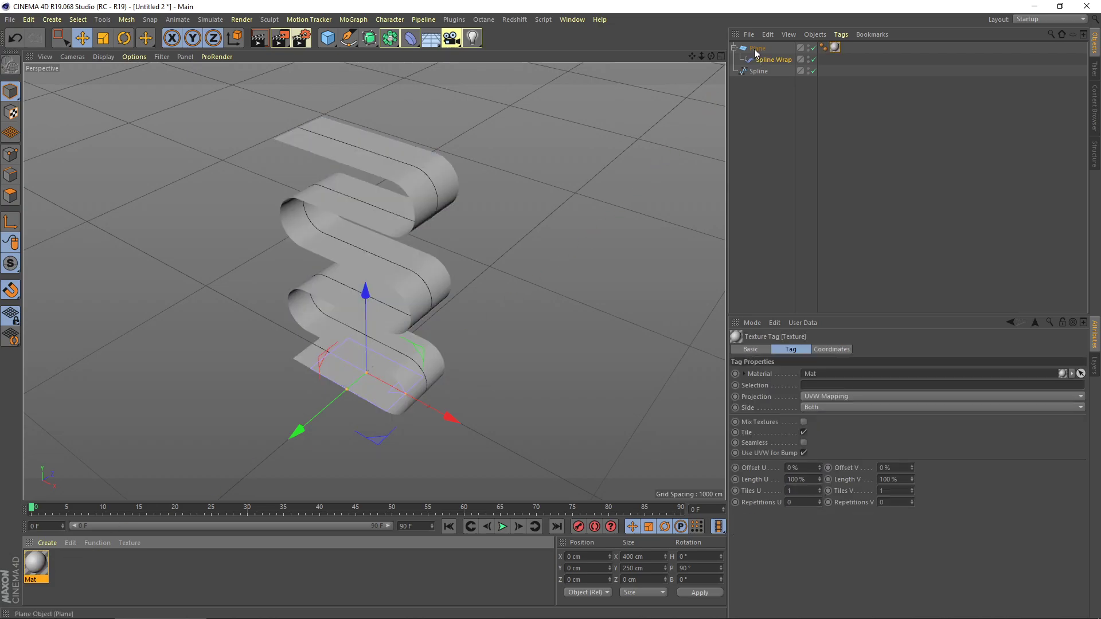
double_click(41, 566)
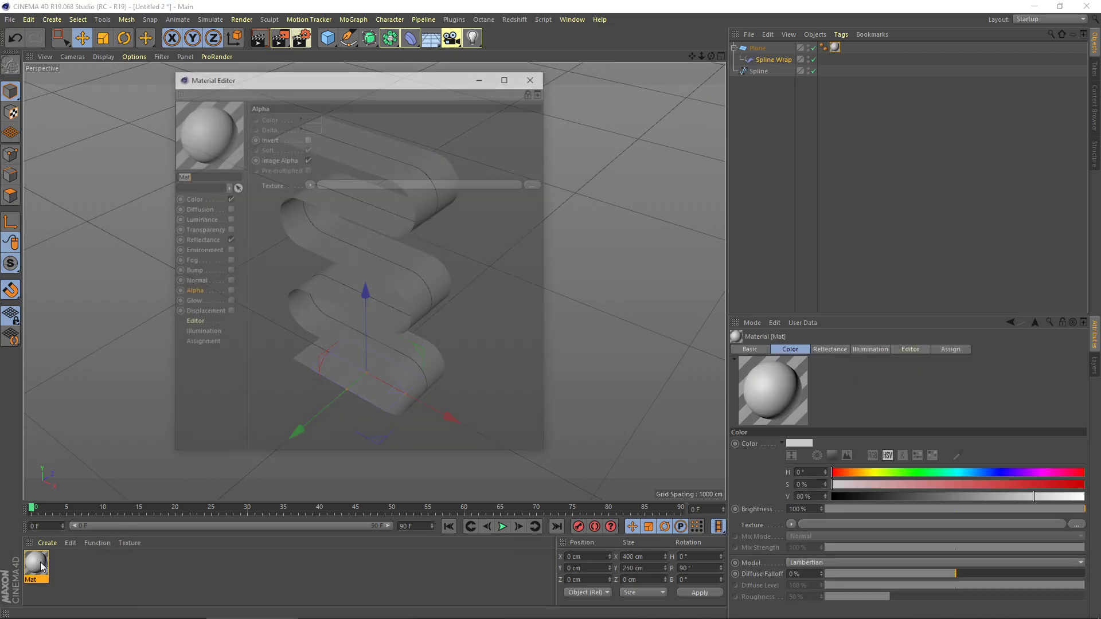
drag(347, 81, 838, 154)
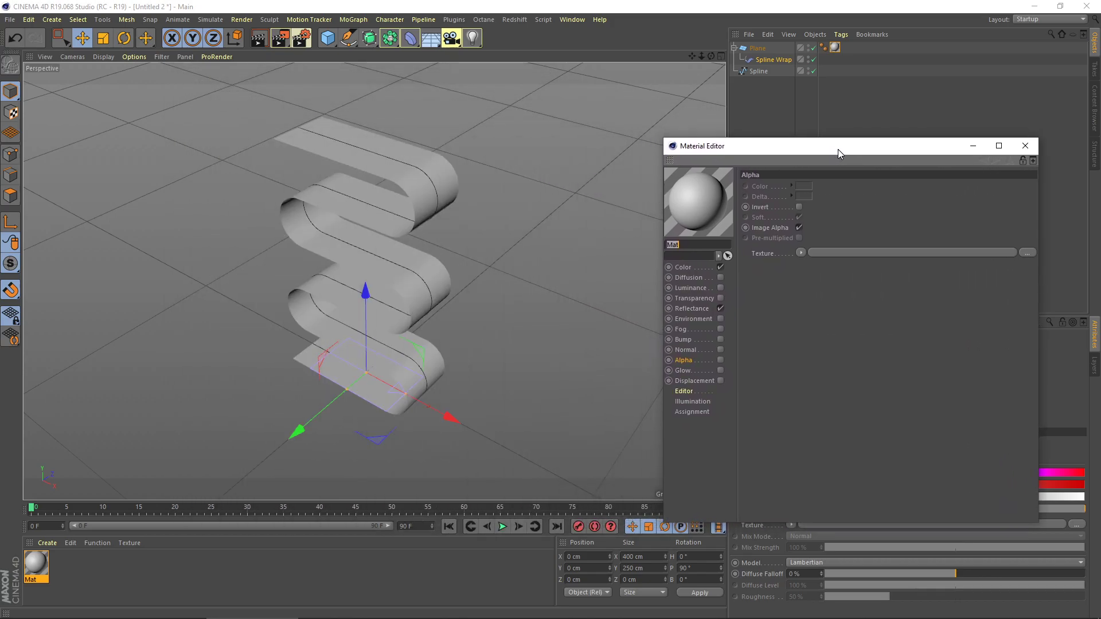
click(721, 267)
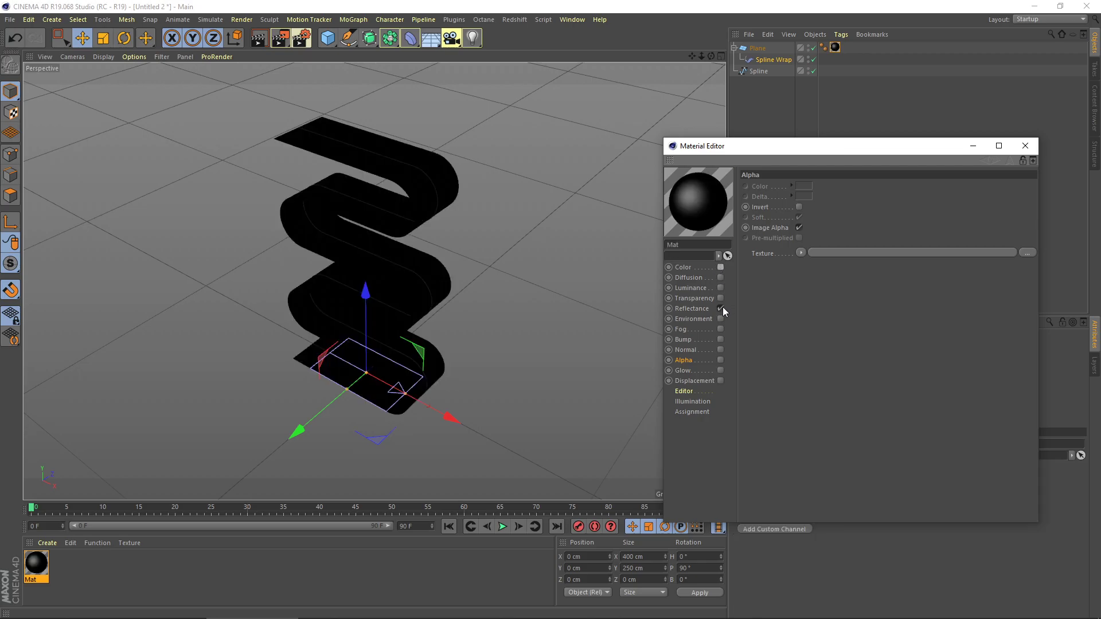
click(722, 308)
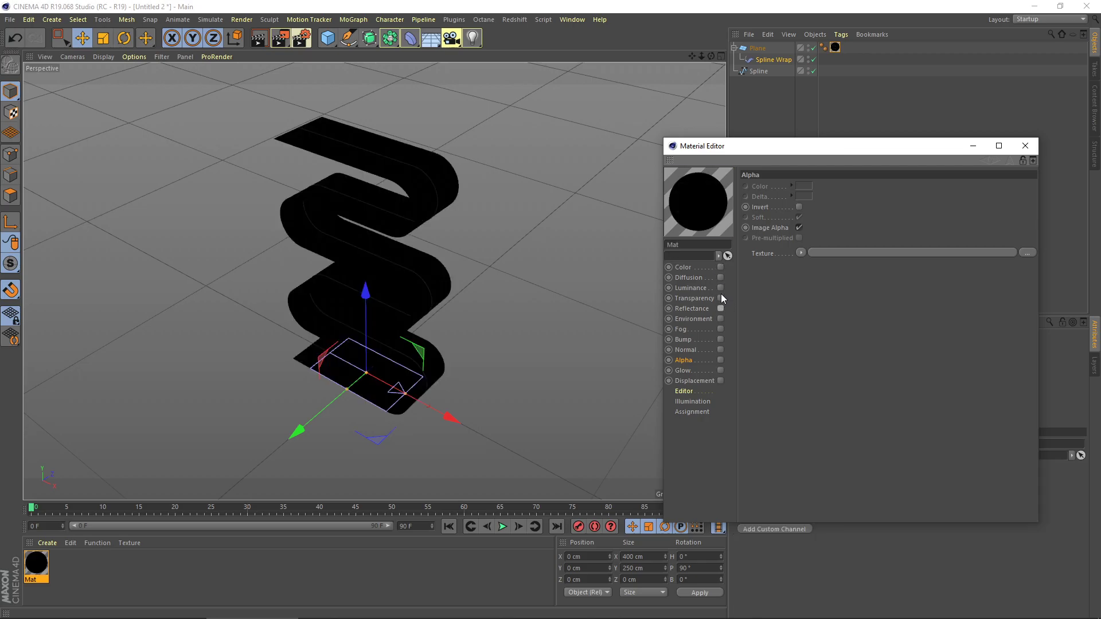
click(721, 288)
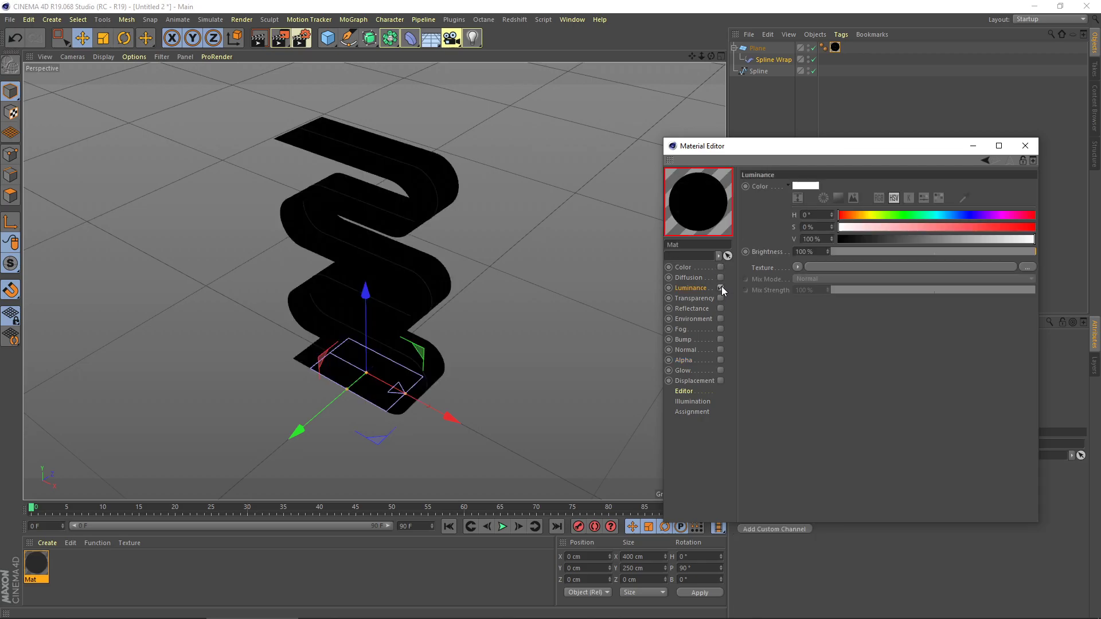
Enable Alpha and load white.png as the Luminance texture without copying it
click(721, 360)
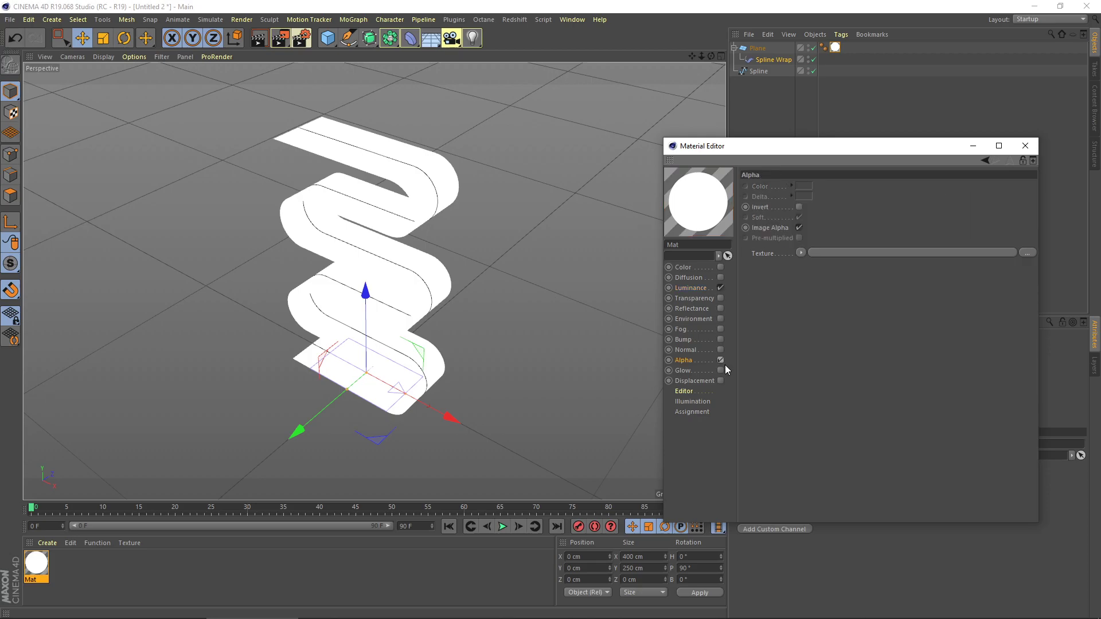
click(690, 288)
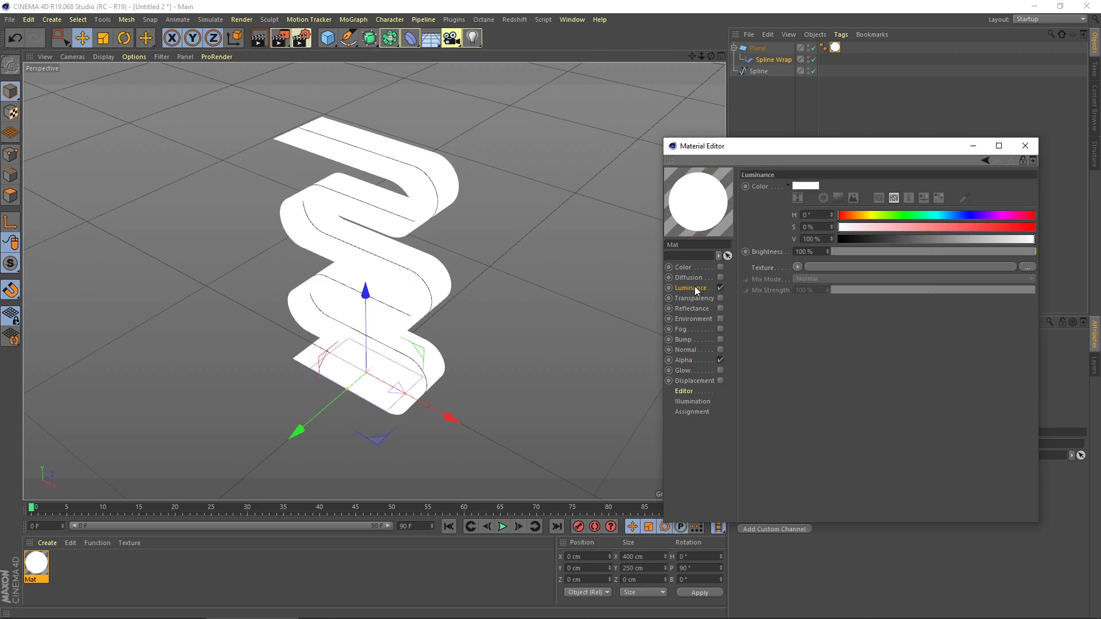
click(797, 268)
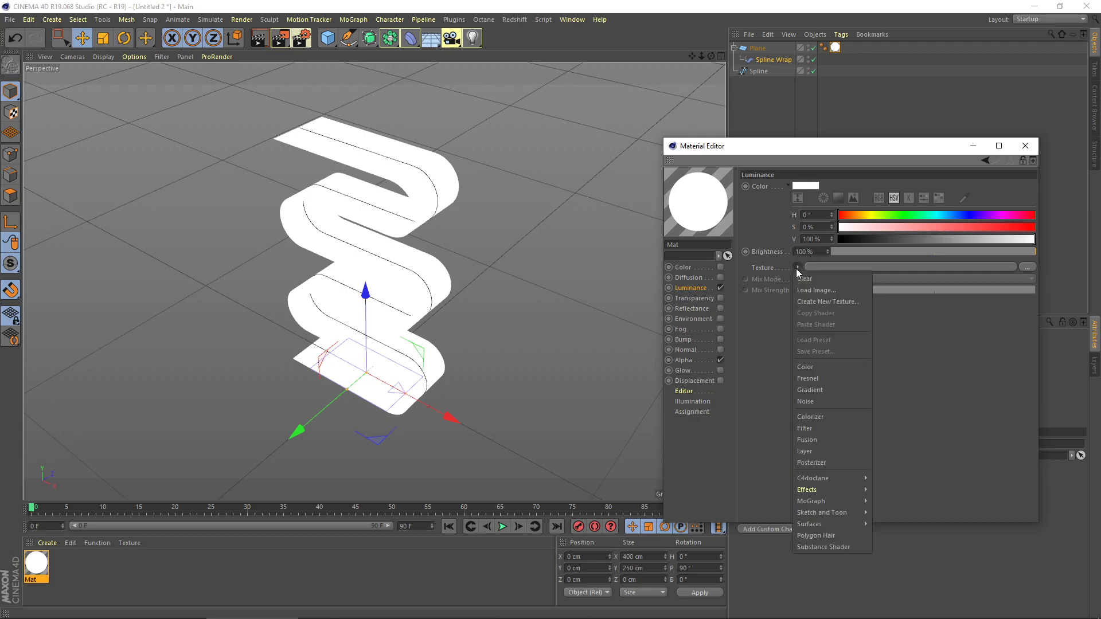
click(817, 290)
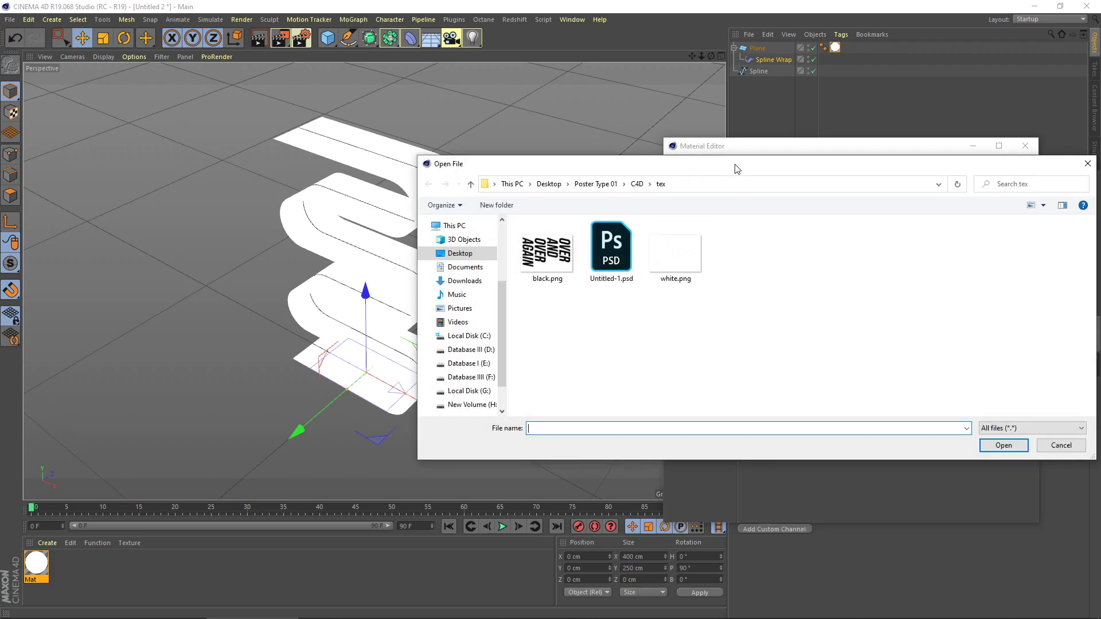
drag(737, 169, 774, 137)
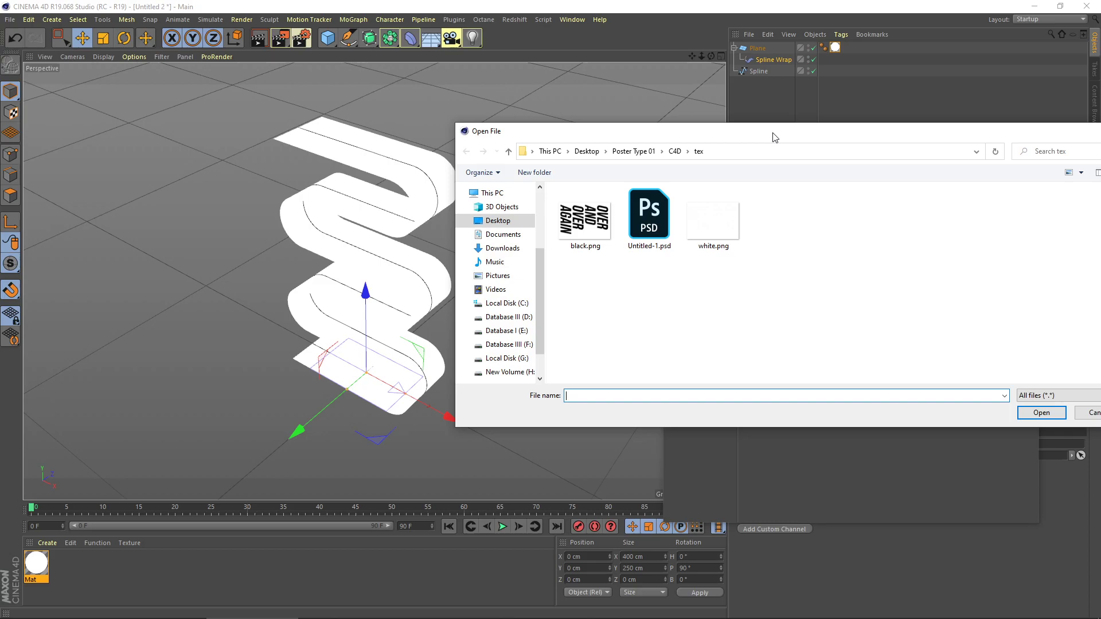
drag(775, 137, 737, 137)
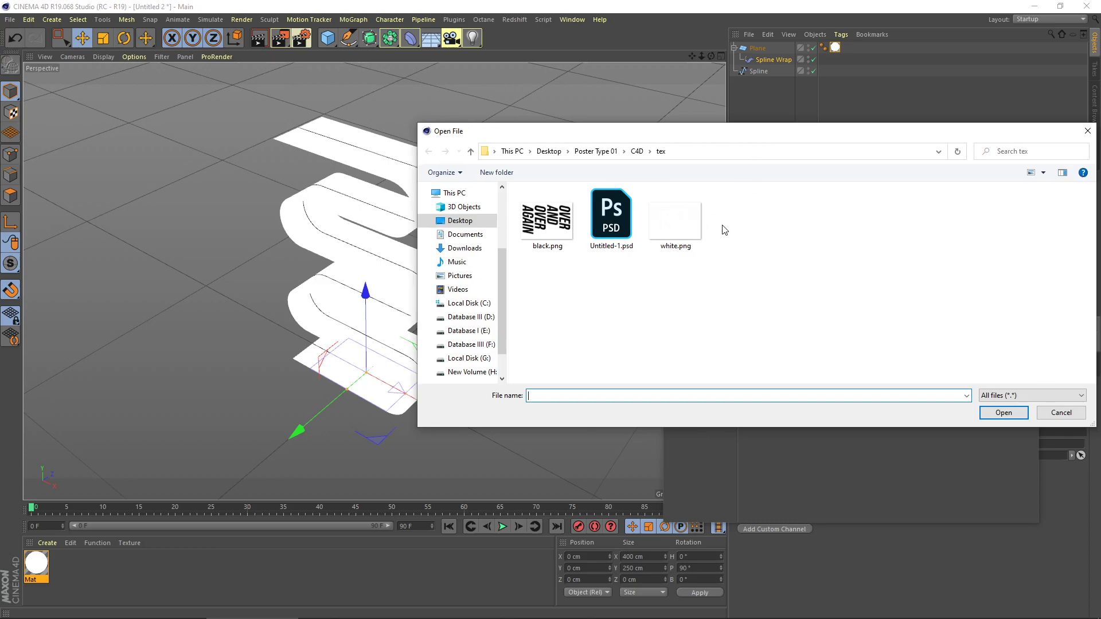
click(678, 232)
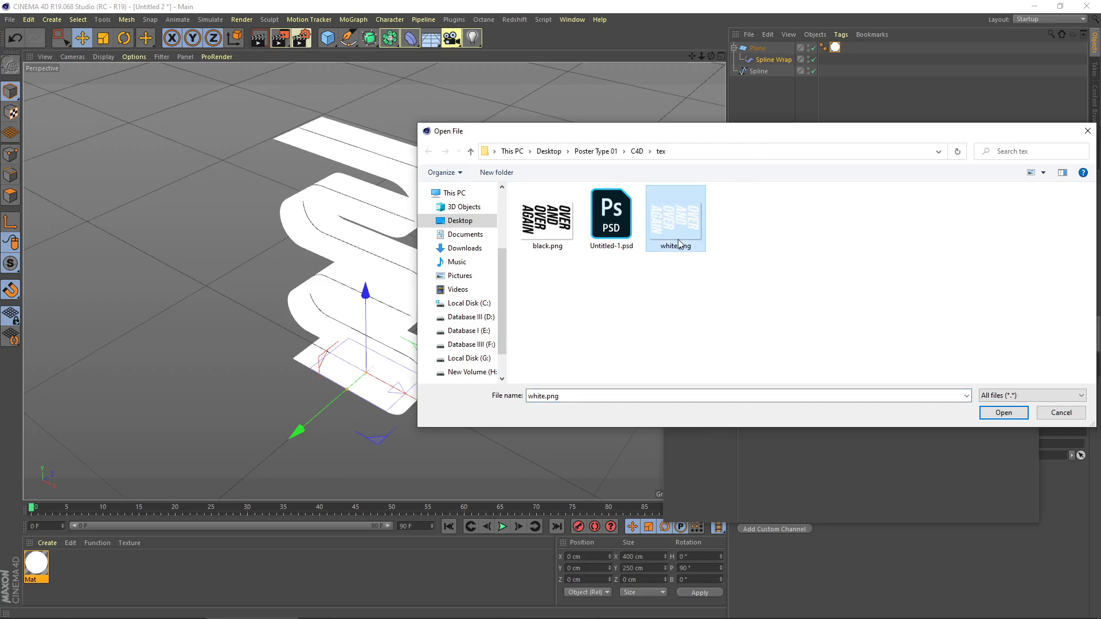
click(1001, 415)
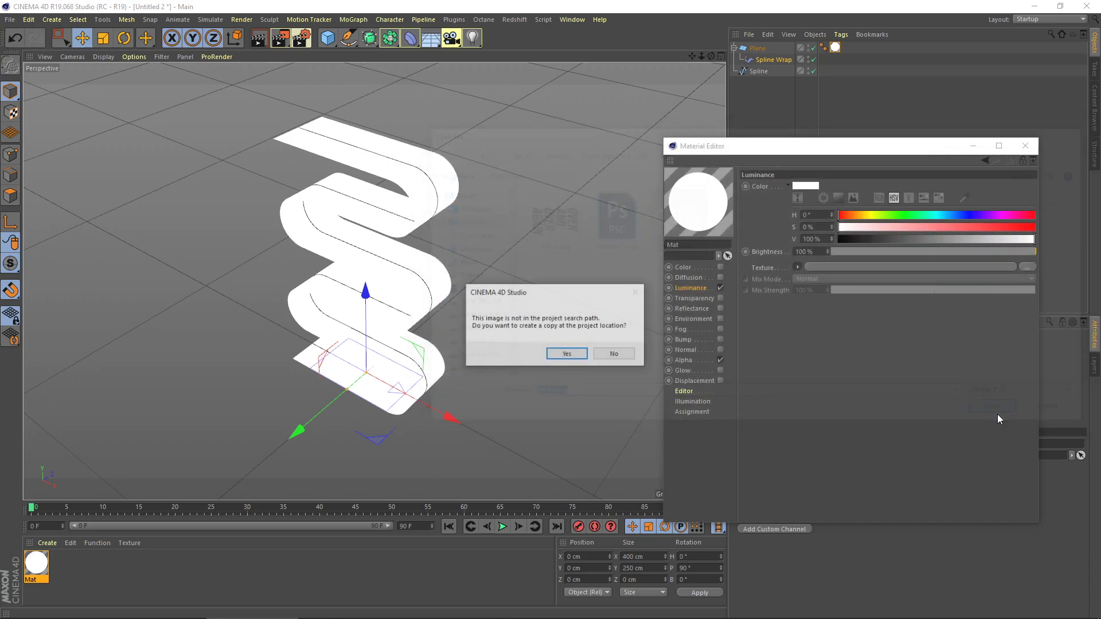
click(617, 353)
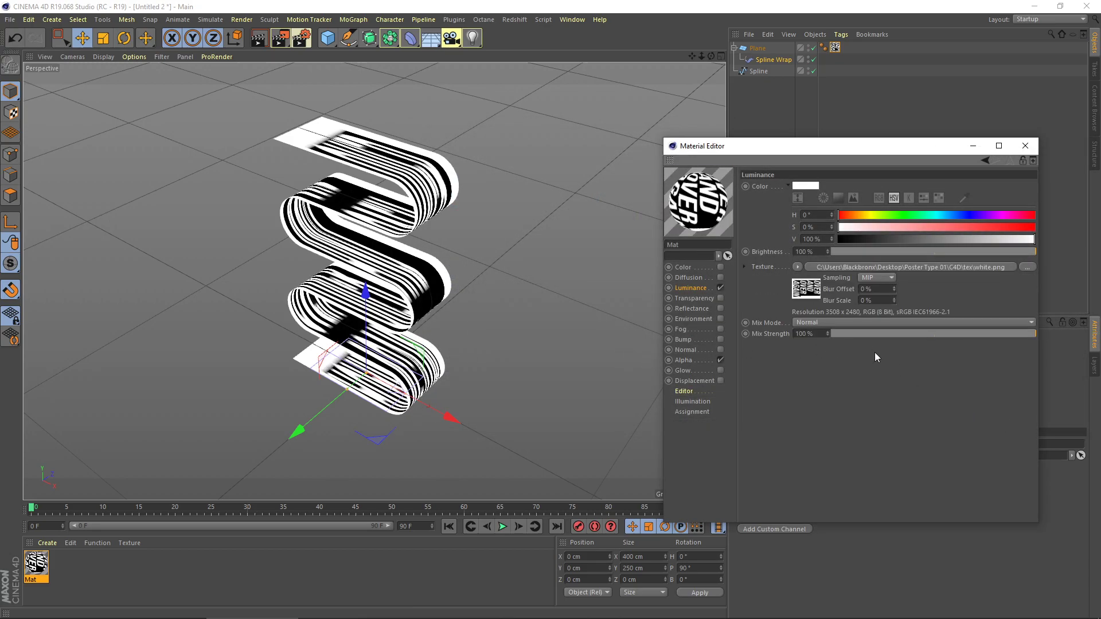
Load black.png as the Alpha texture without copying it, then close the Material Editor
click(680, 360)
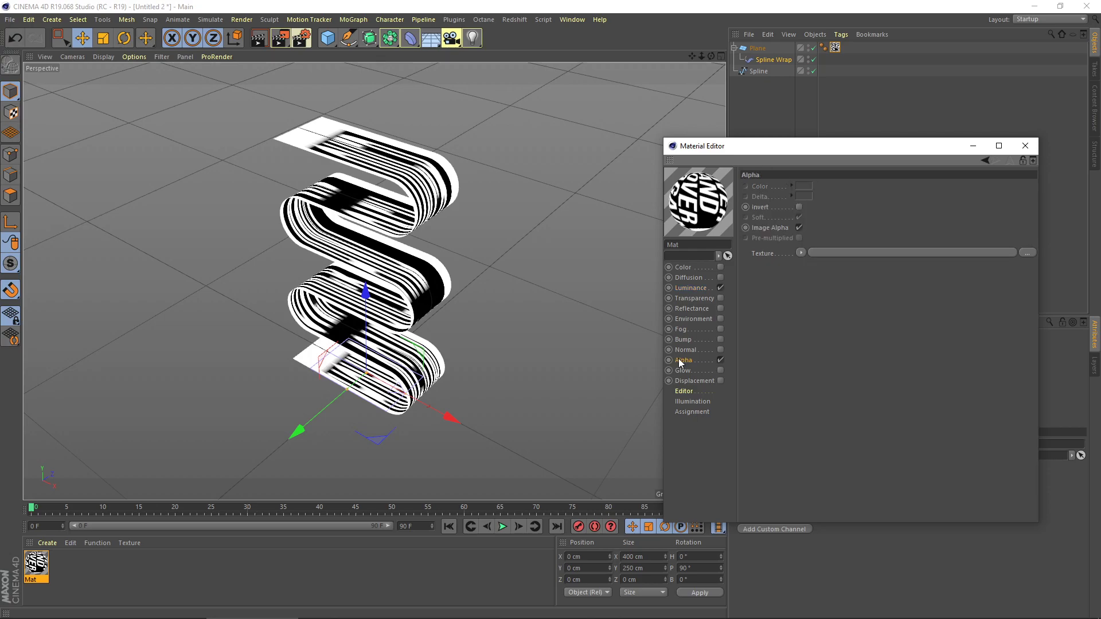
click(801, 252)
click(812, 276)
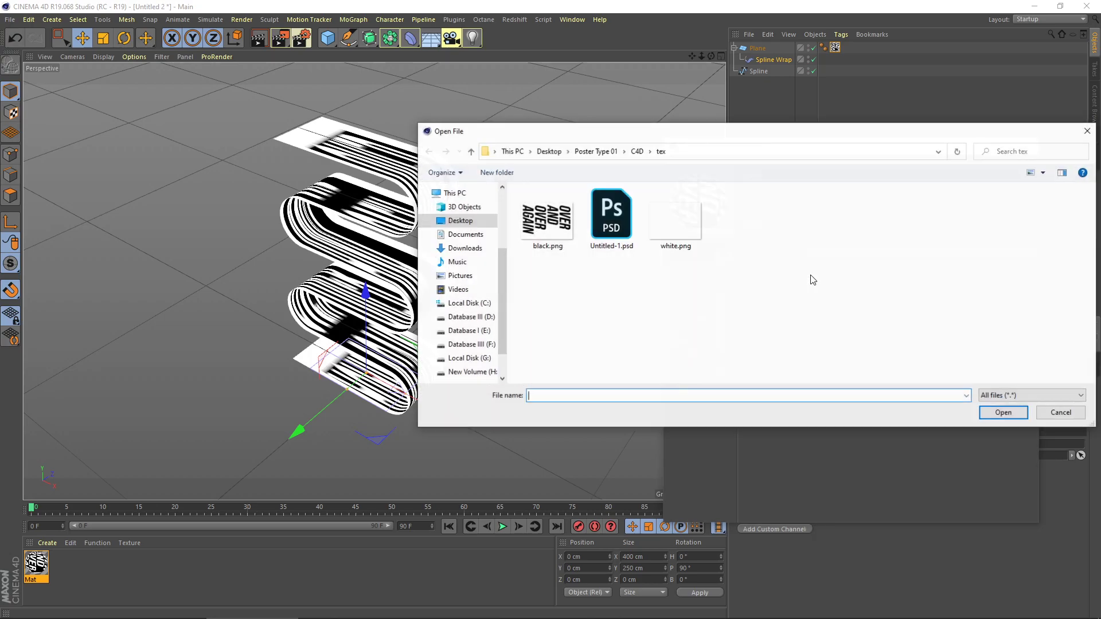
click(553, 235)
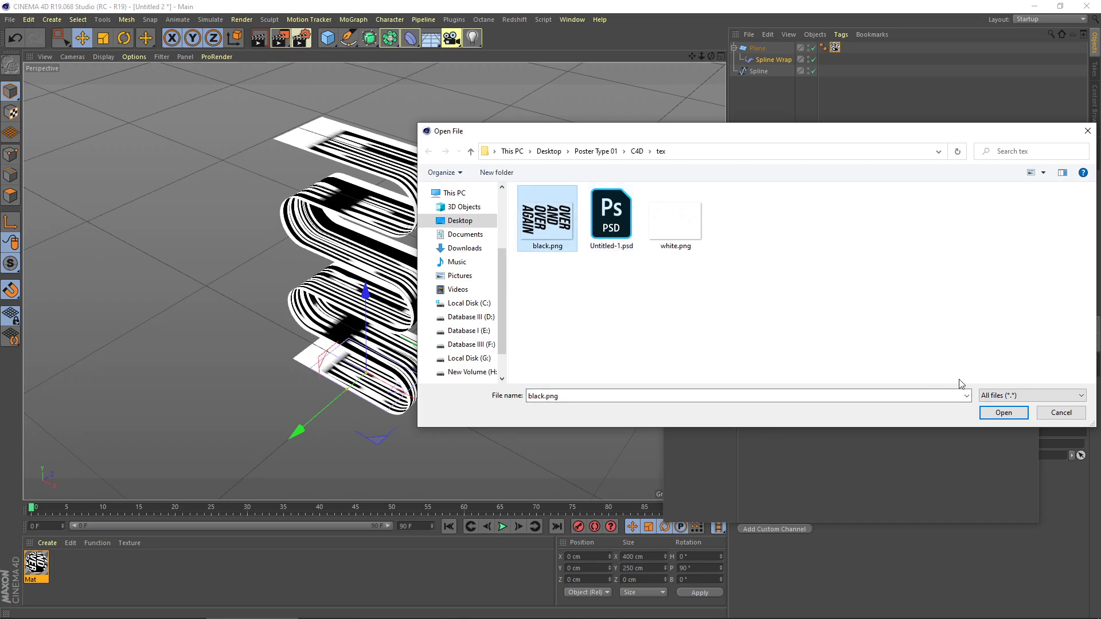
click(1005, 413)
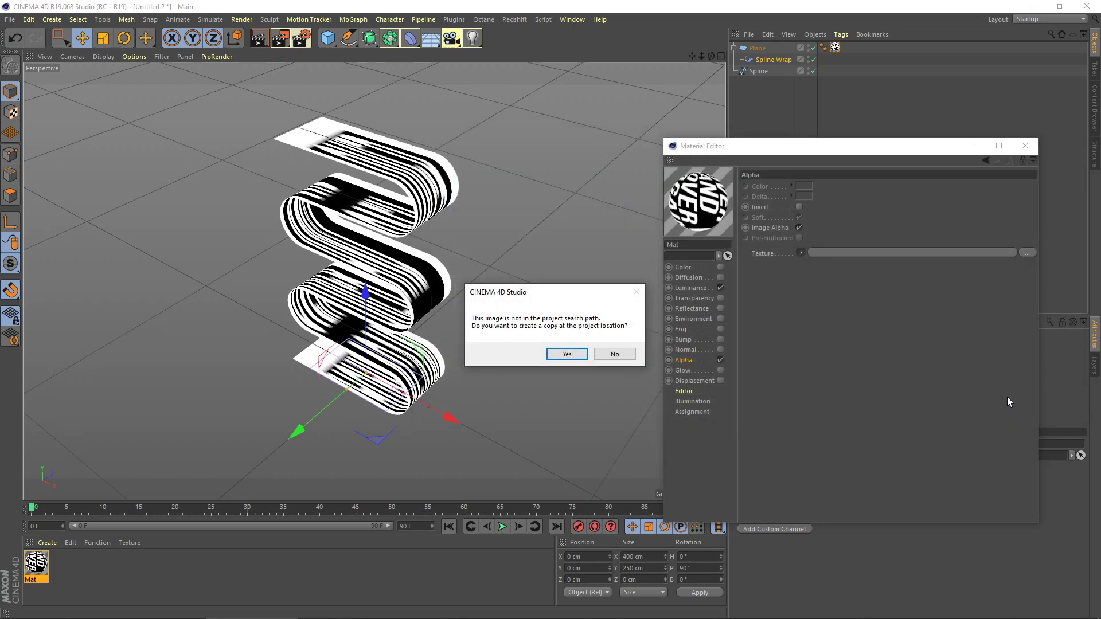
click(622, 352)
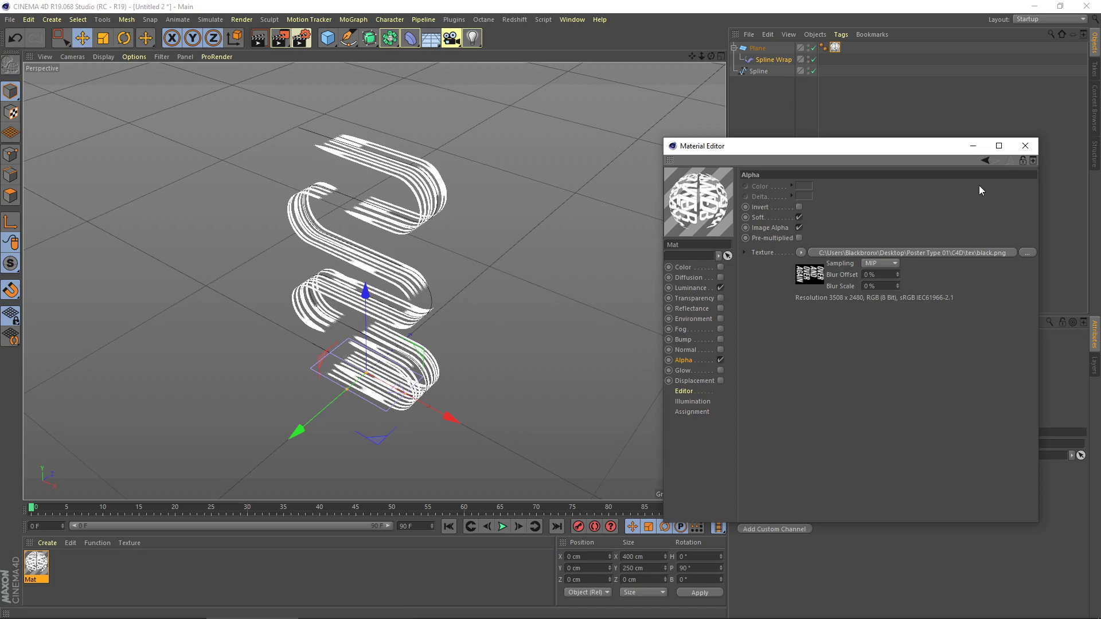
click(1030, 154)
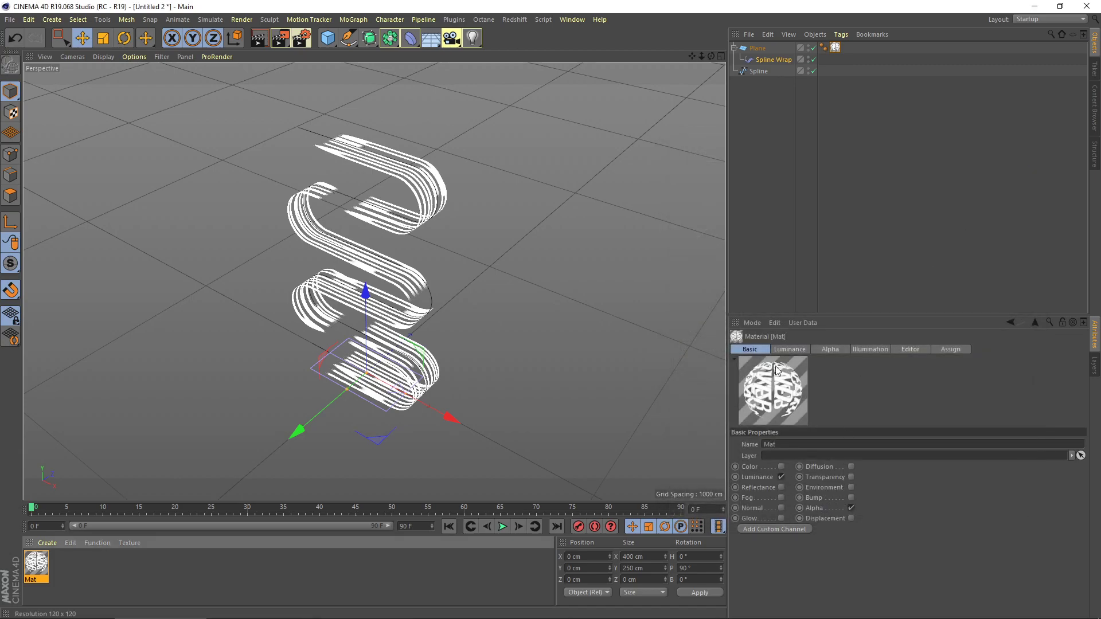
Set the texture tag's Length U to 10% and orbit to check the repeated lettering
click(836, 47)
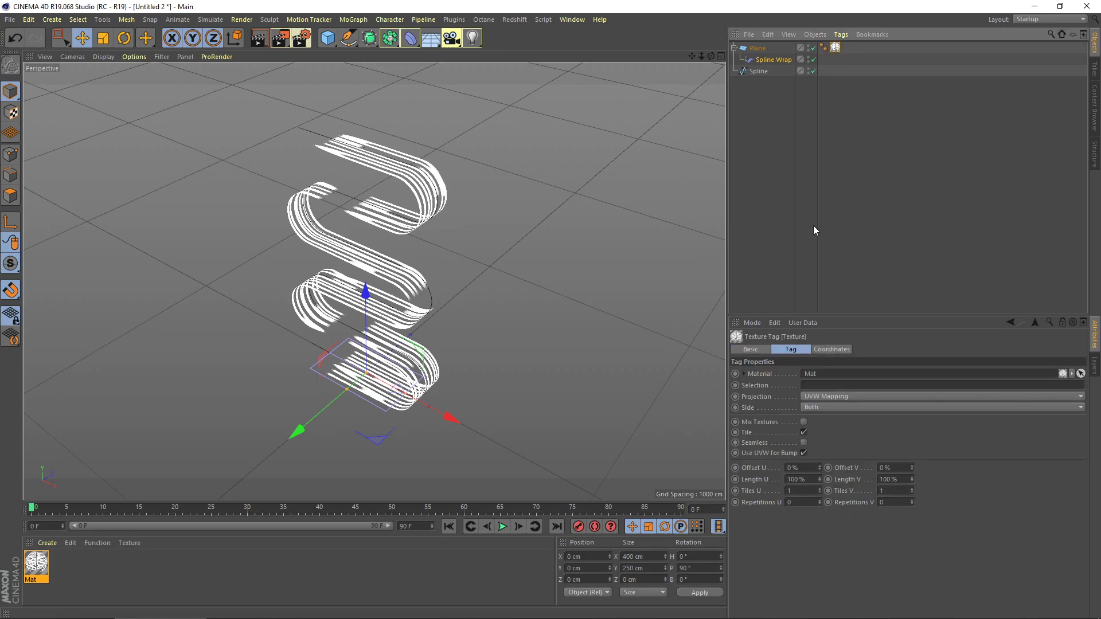
click(809, 479)
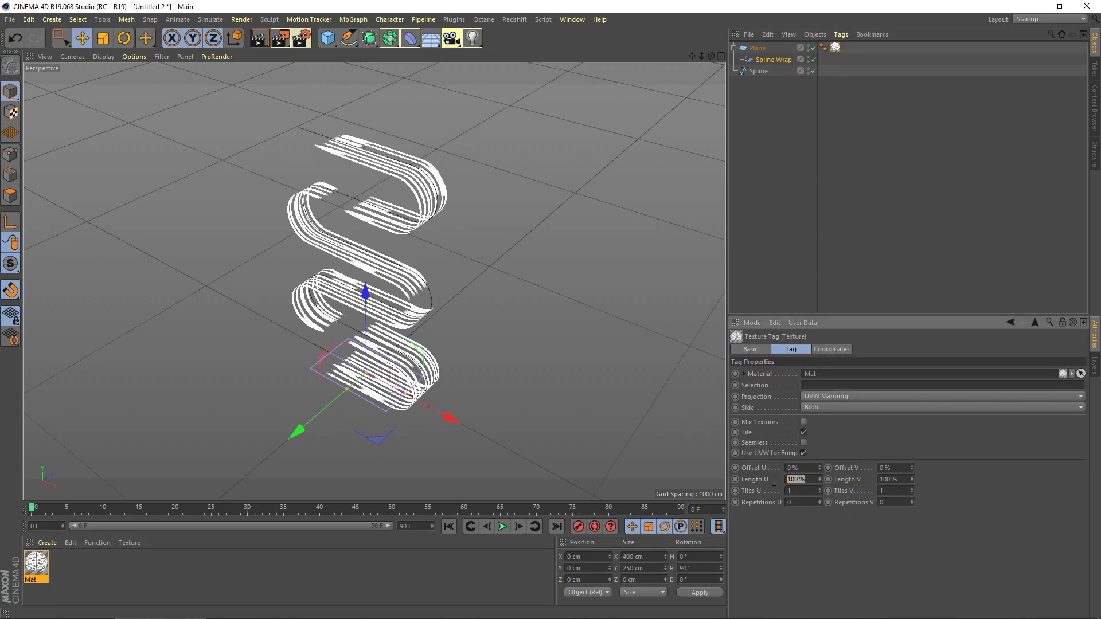
text(10)
key(Return)
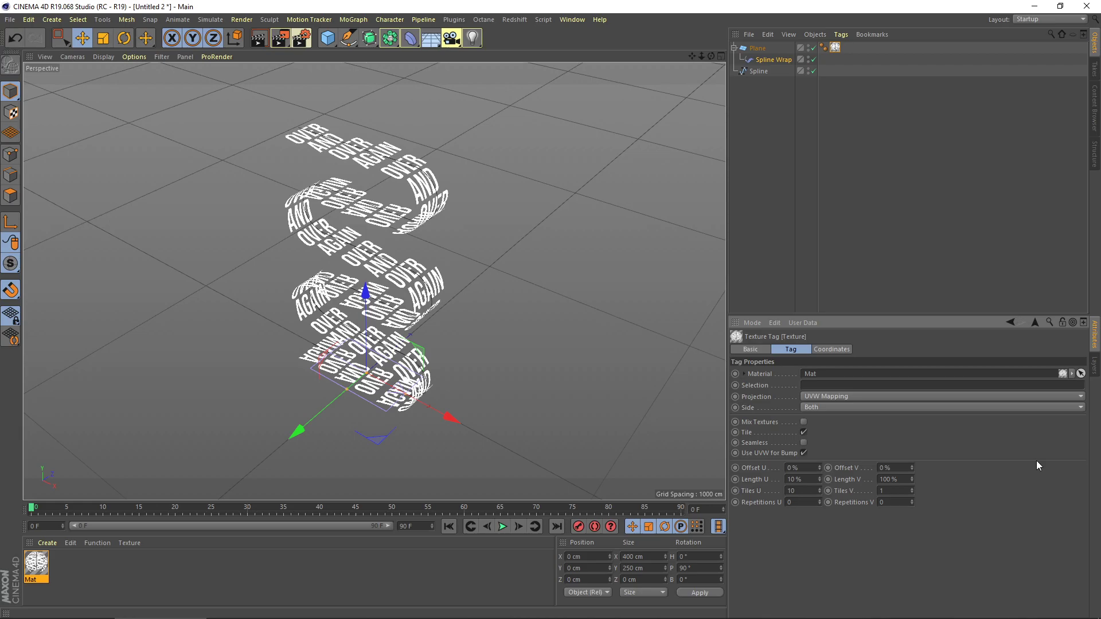
alt+drag(344, 344, 426, 364)
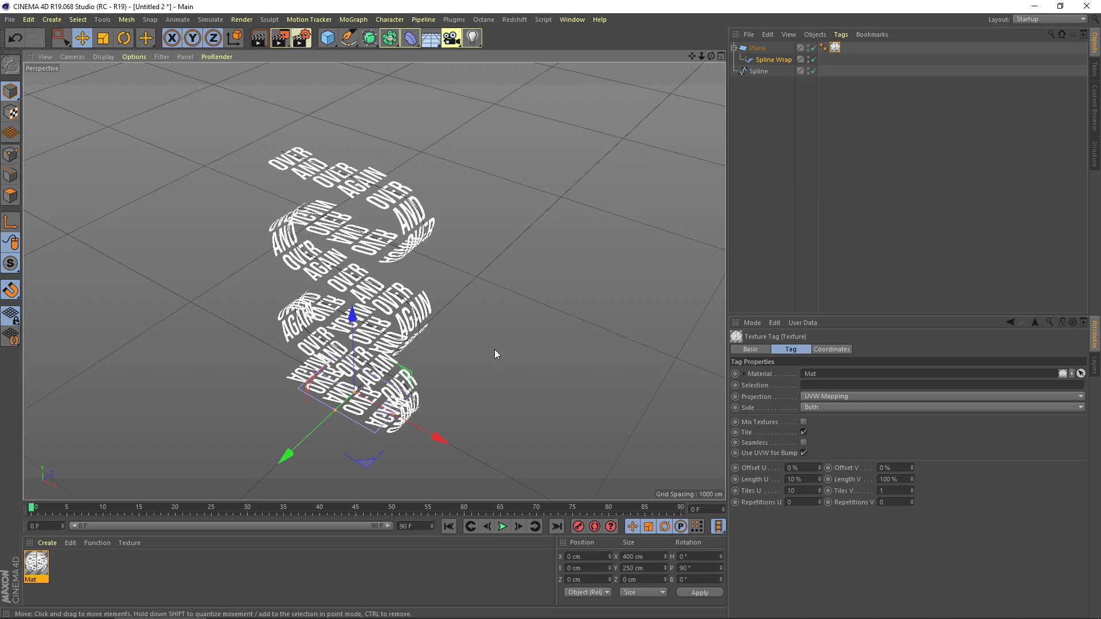
Convert Mat with Redshift's Convert and Replace Materials, then orbit around the black ribbon
click(35, 567)
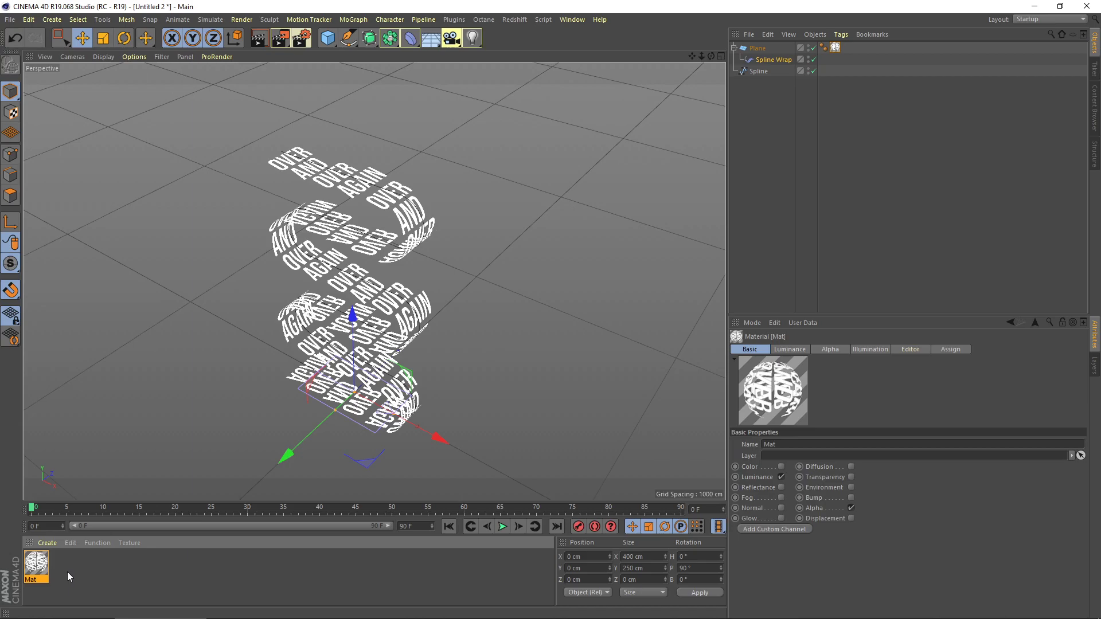
click(516, 21)
mouse_move(548, 83)
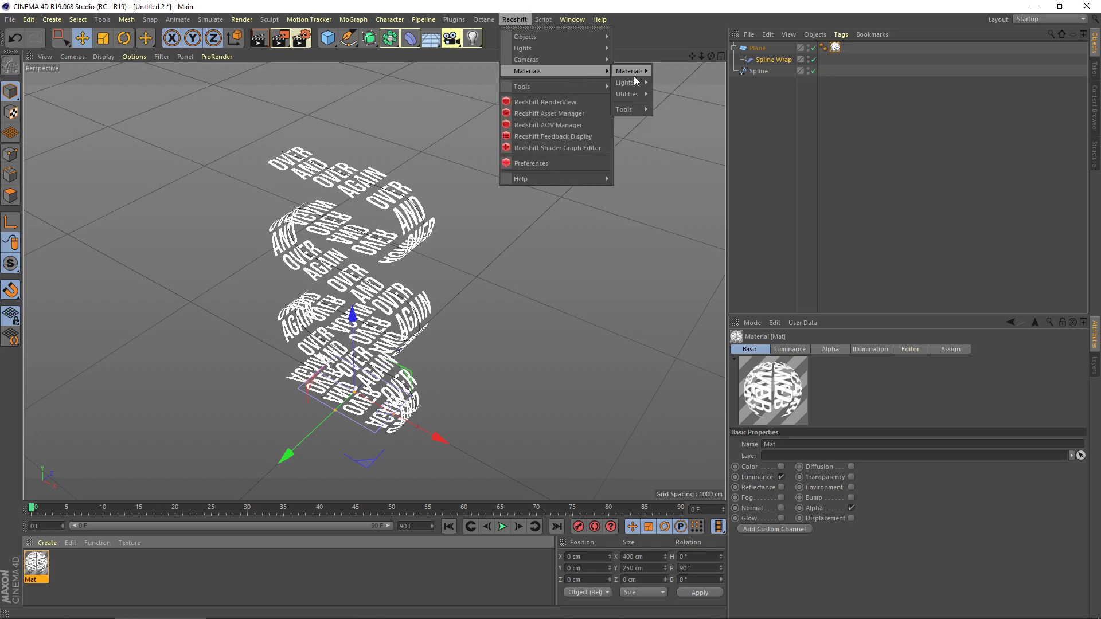
mouse_move(637, 109)
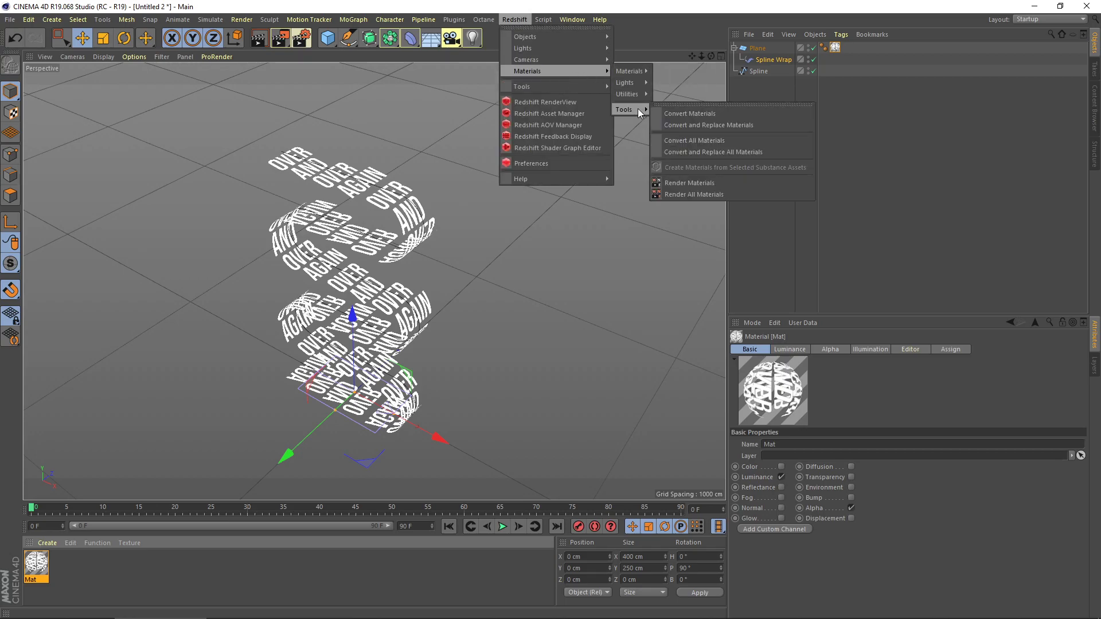
click(697, 125)
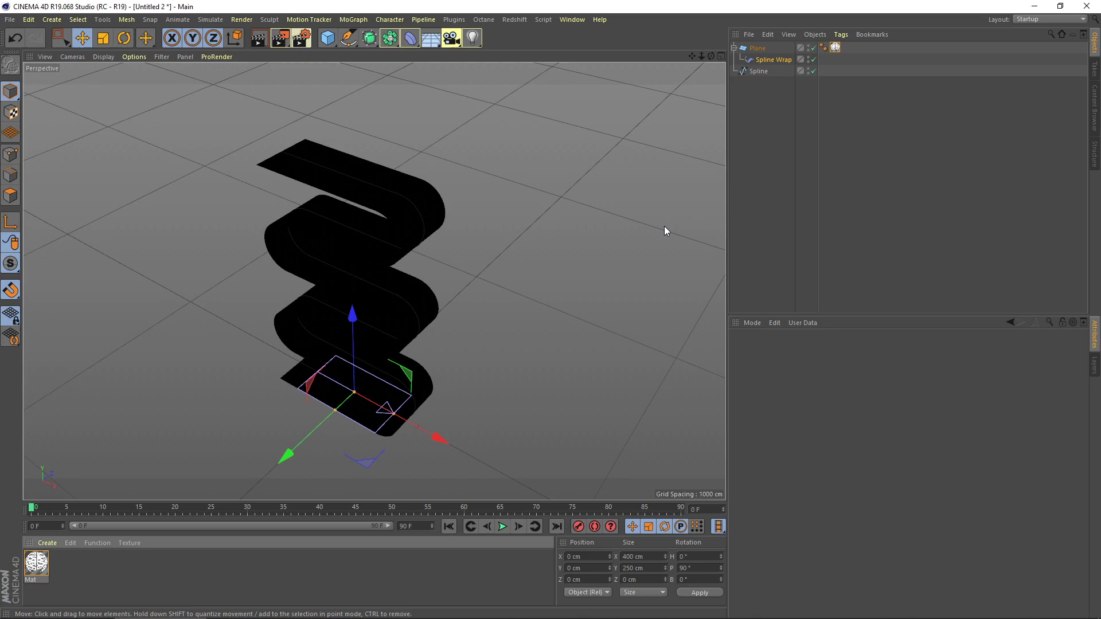
alt+drag(562, 269, 449, 324)
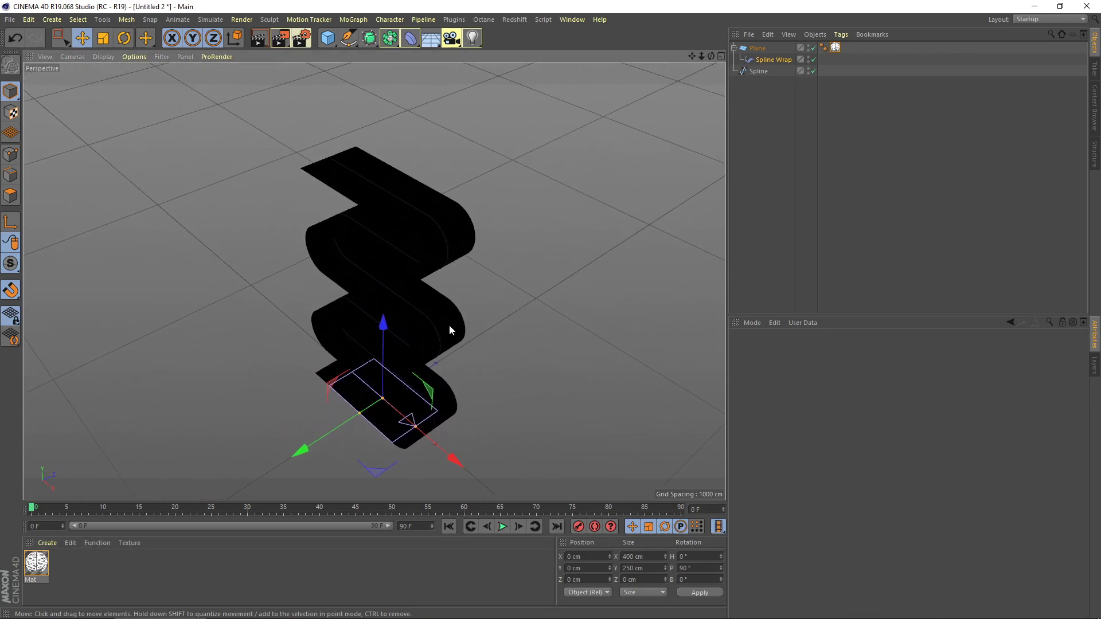
Open the Redshift RenderView and start a progressive render of the scene
click(515, 20)
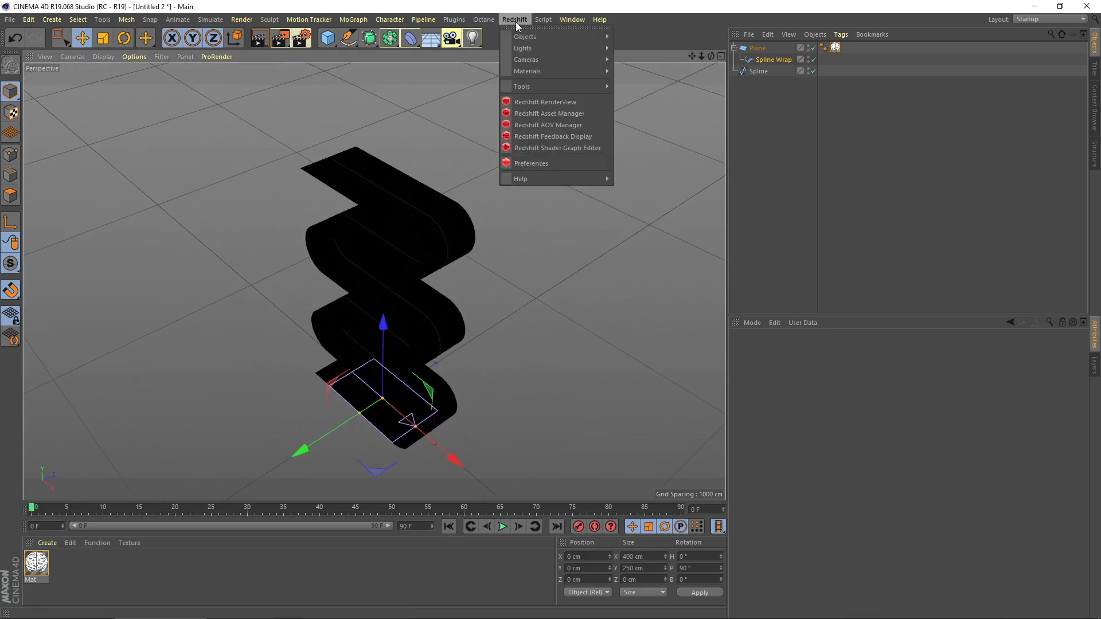
click(554, 102)
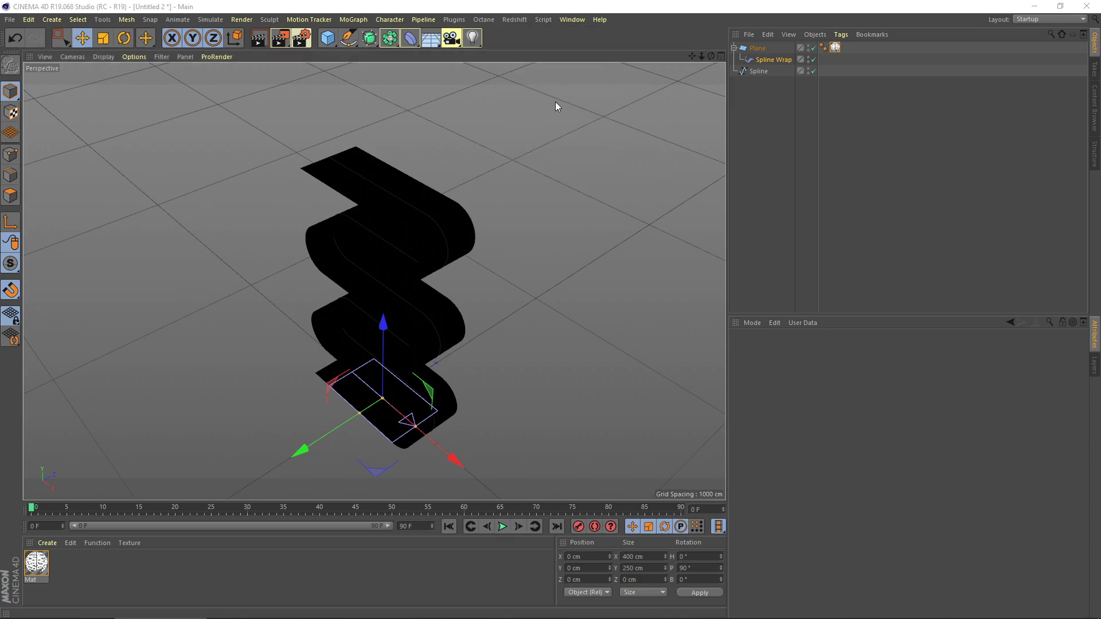
drag(546, 40, 766, 81)
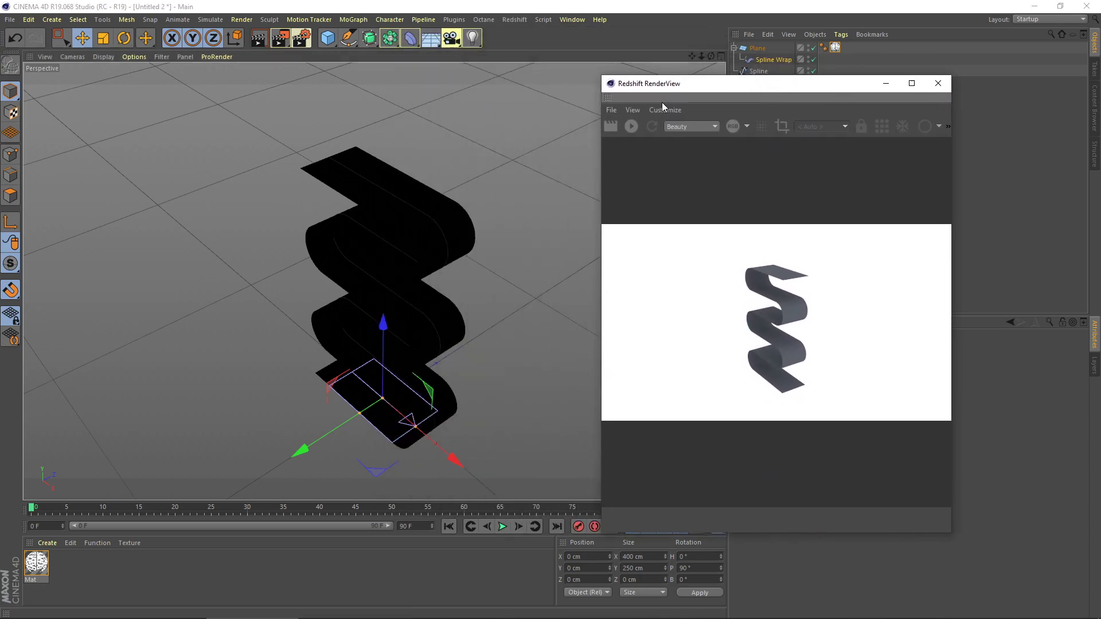
click(632, 125)
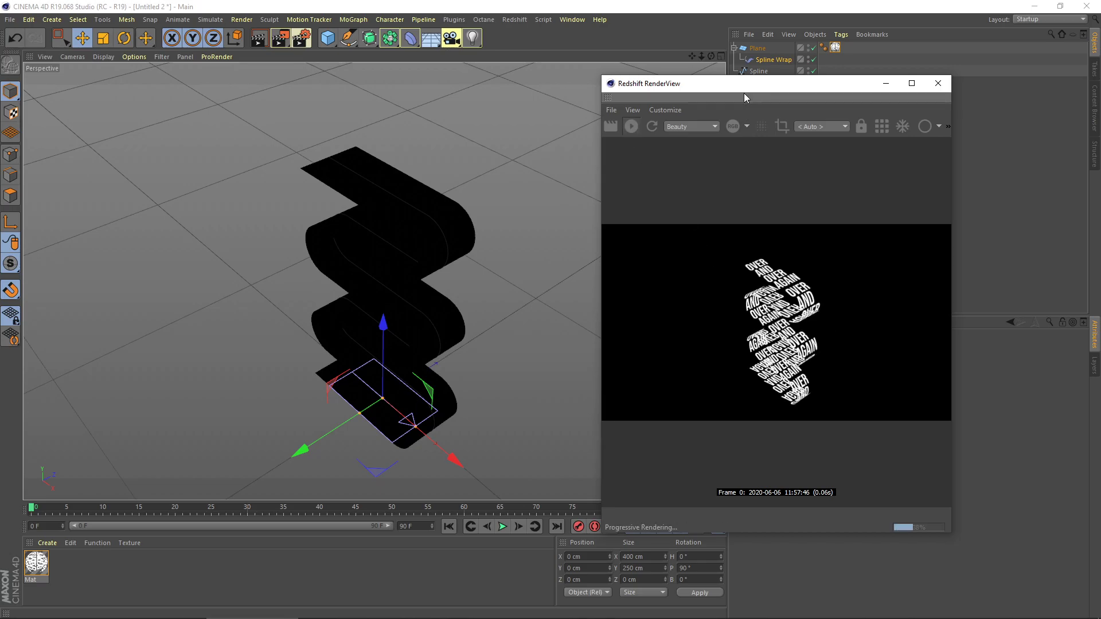
Dock the RenderView beside the viewport, widen it, and re-angle the view on the ribbon
drag(745, 91, 884, 106)
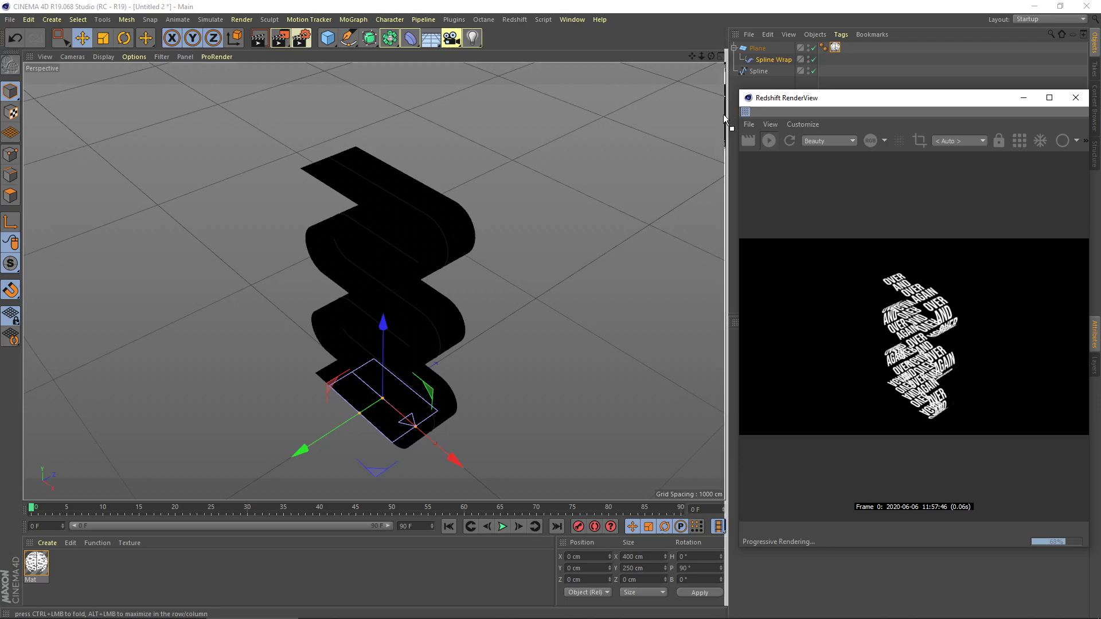
drag(713, 119, 714, 119)
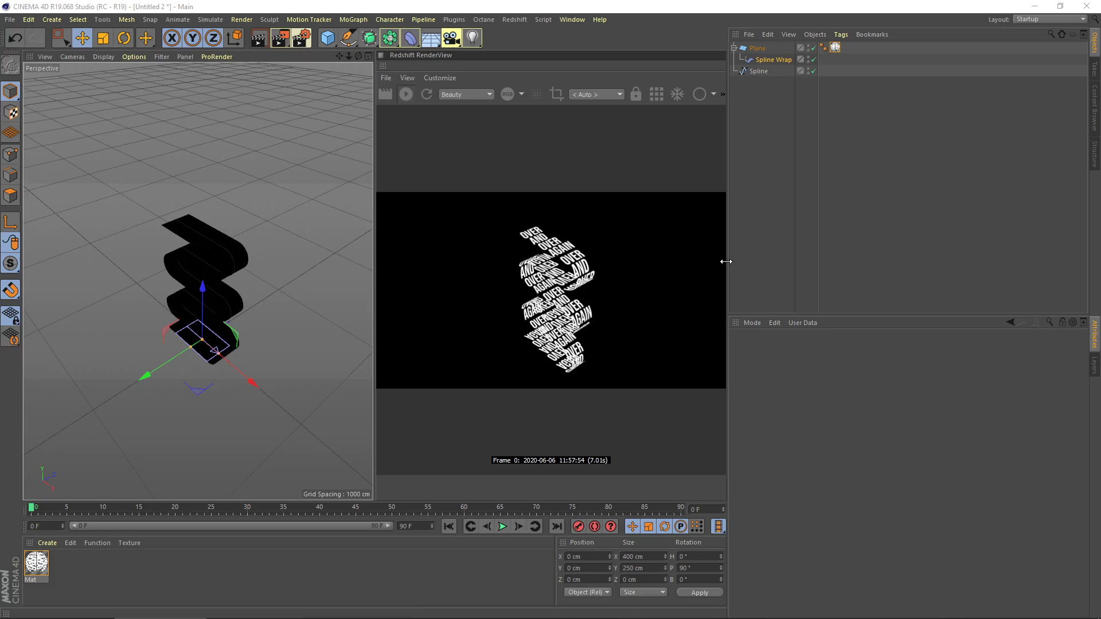
drag(723, 261, 881, 266)
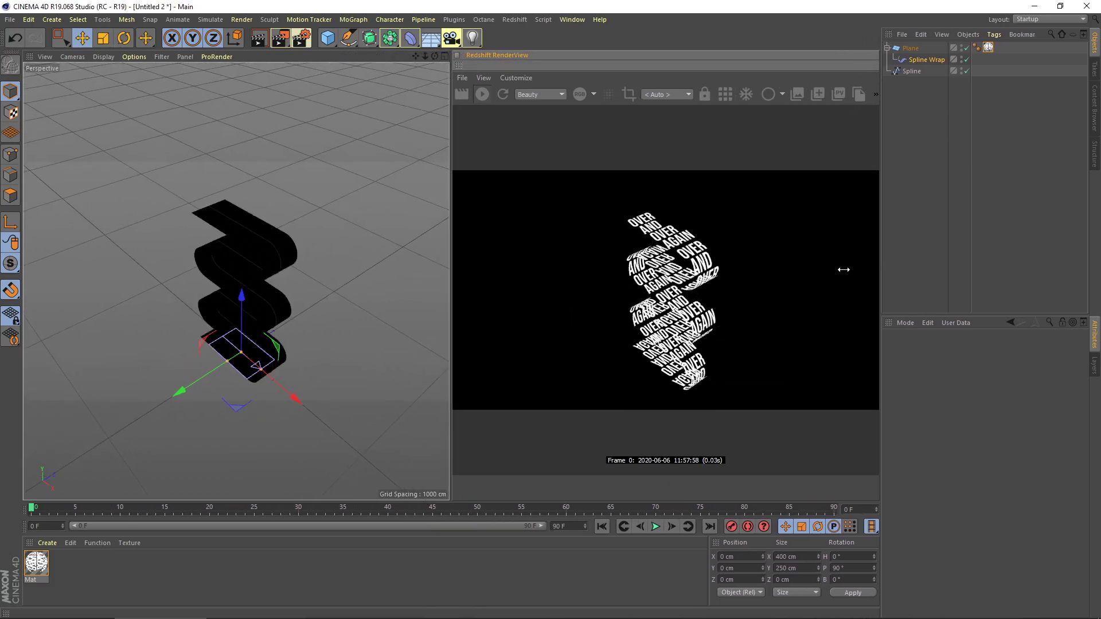
alt+drag(297, 329, 273, 298)
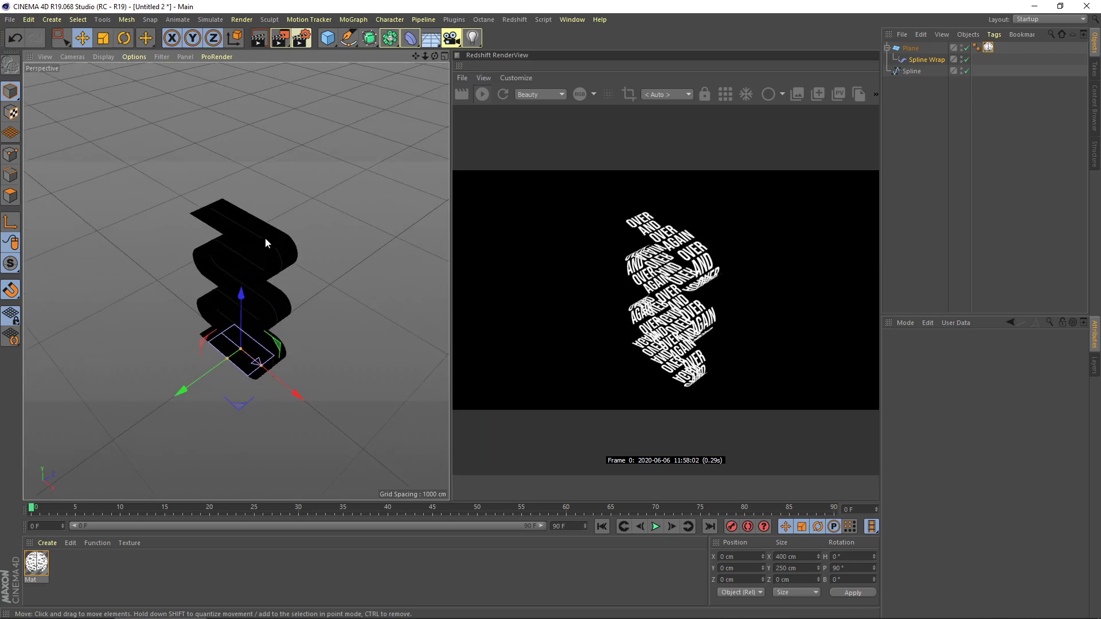
alt+drag(265, 238, 291, 252)
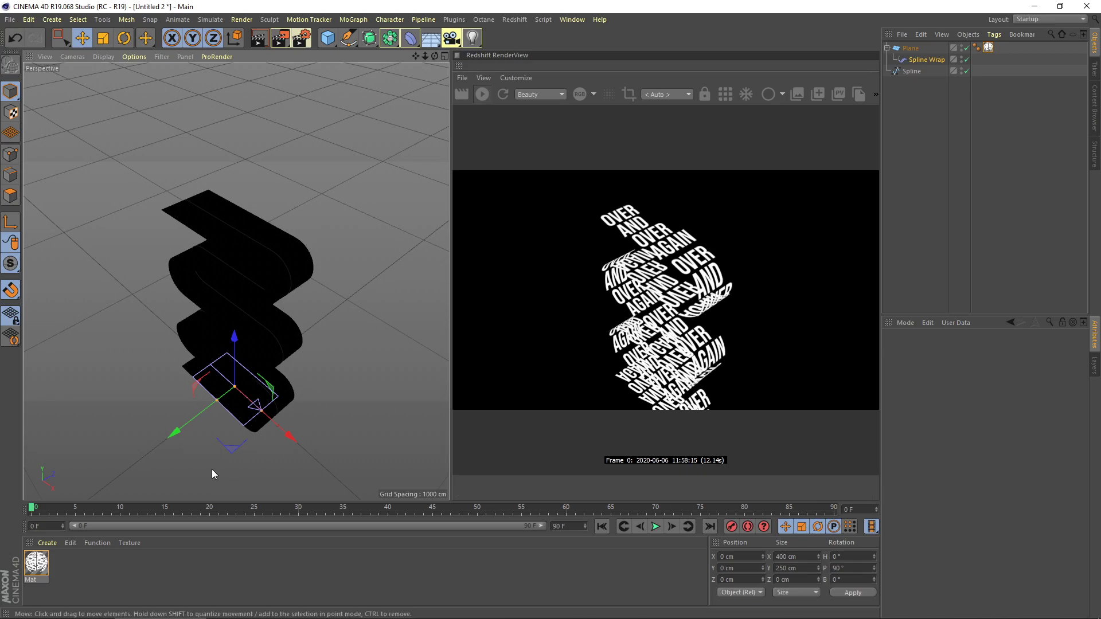
Open the Mat material's shader graph and arrange the RS Material and Incandescent nodes in view
click(36, 564)
double_click(36, 564)
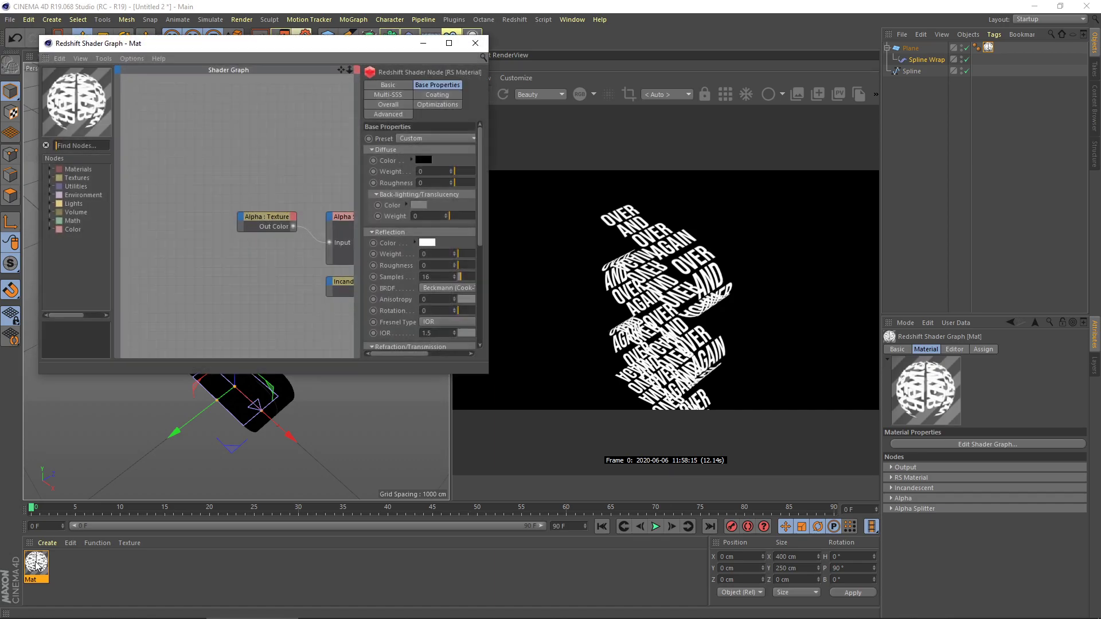
drag(347, 46, 258, 76)
drag(415, 275, 504, 263)
middle_drag(277, 304, 130, 265)
scroll(311, 298, down, 4)
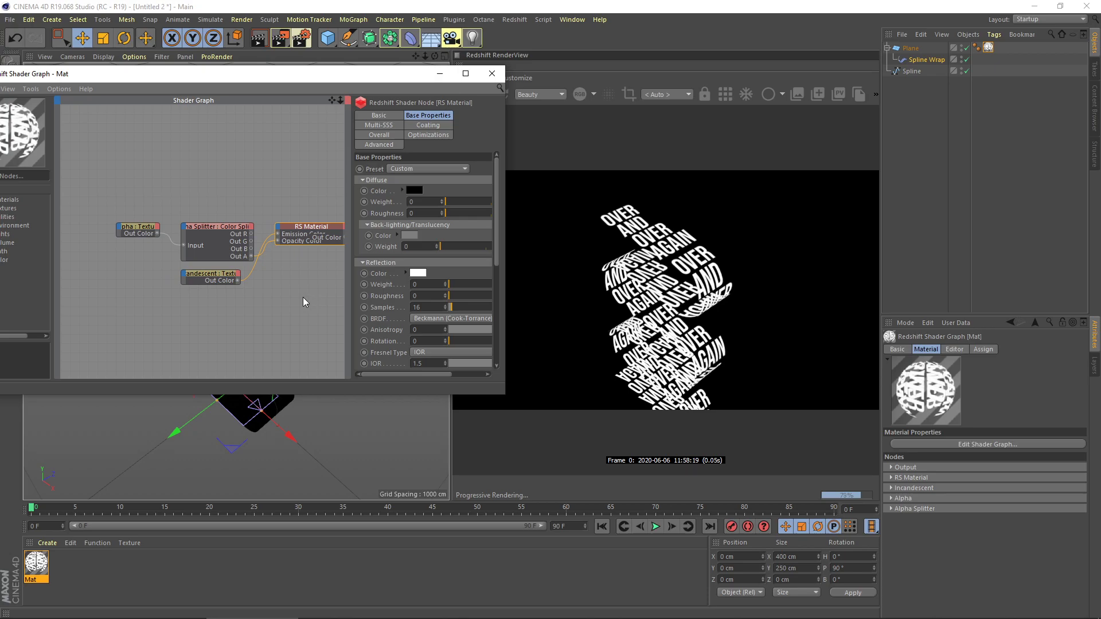
middle_drag(294, 272, 298, 280)
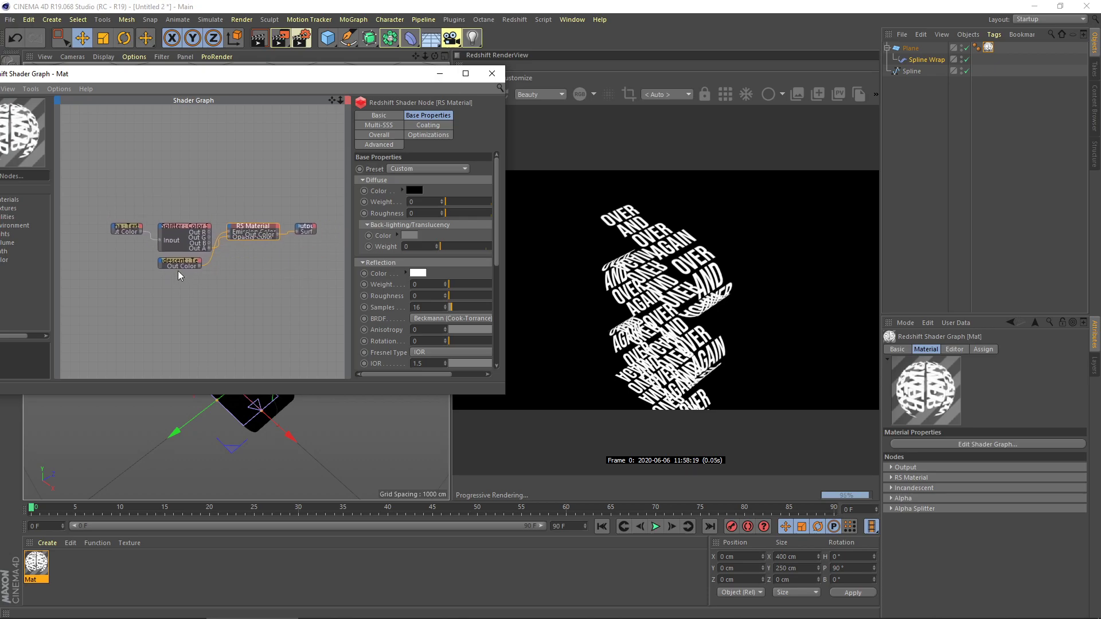
drag(178, 271, 175, 197)
scroll(181, 214, up, 2)
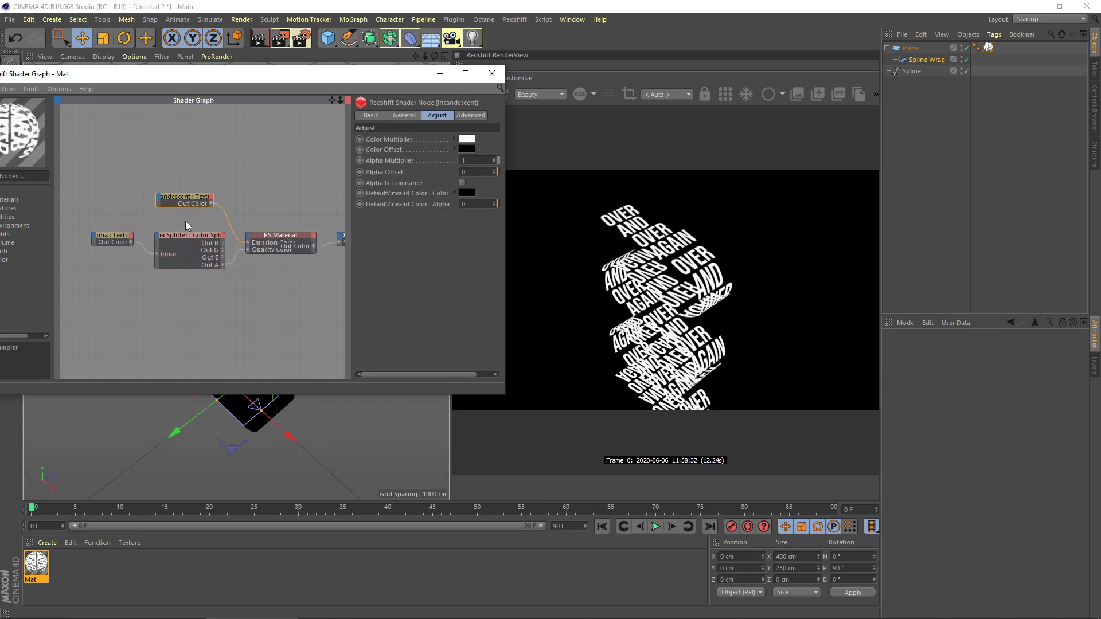
scroll(185, 221, up, 1)
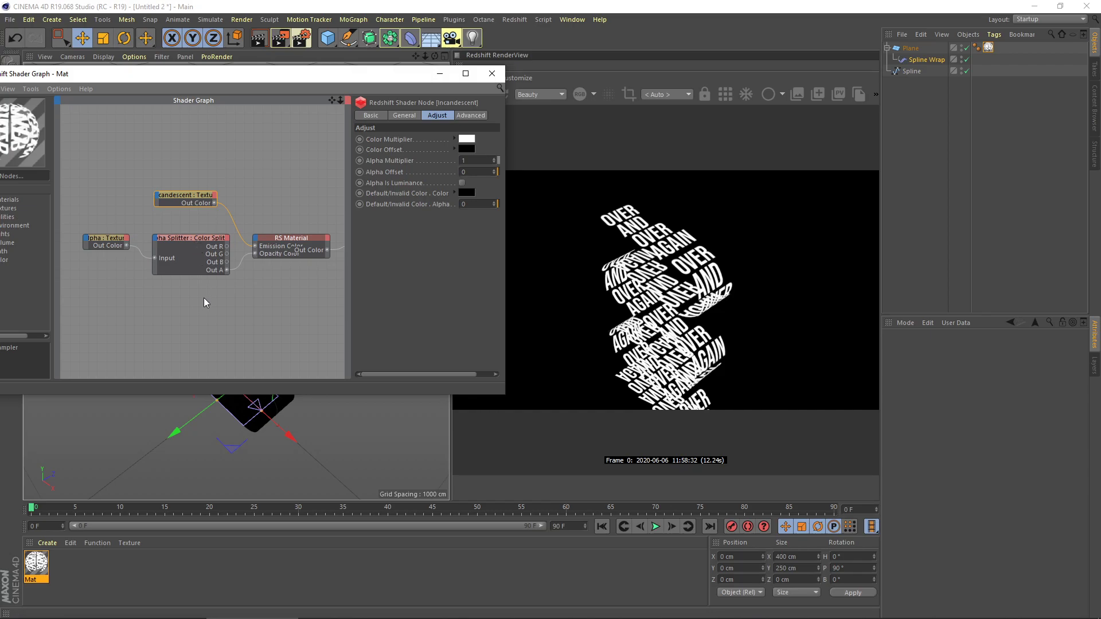
Delete the Alpha texture and Alpha Splitter nodes so only the incandescent texture feeds emission
drag(89, 305, 211, 235)
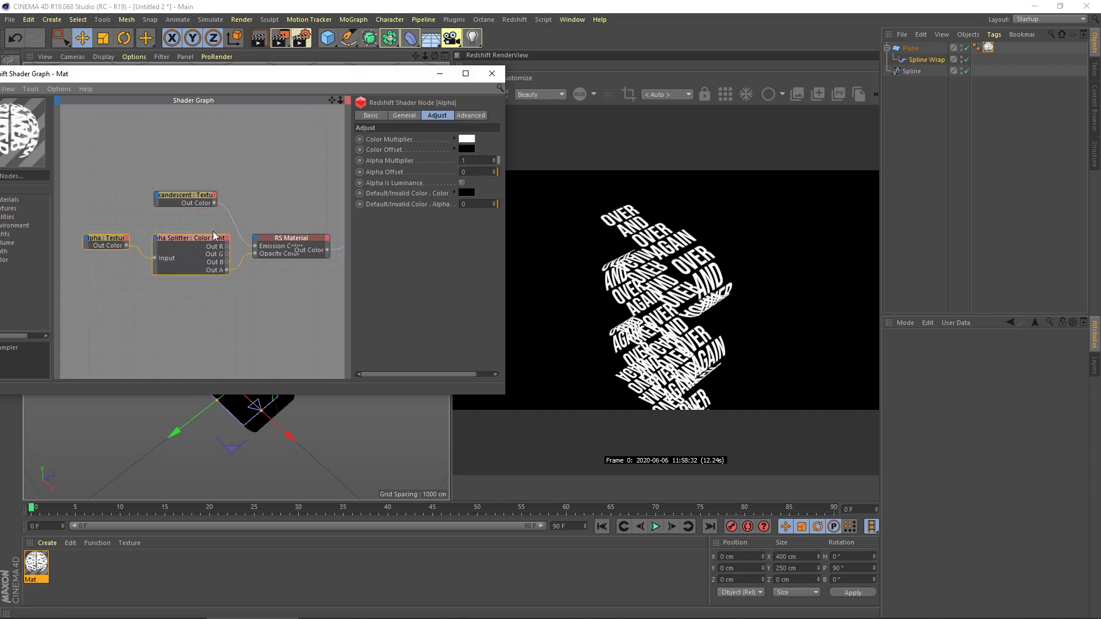
key(Delete)
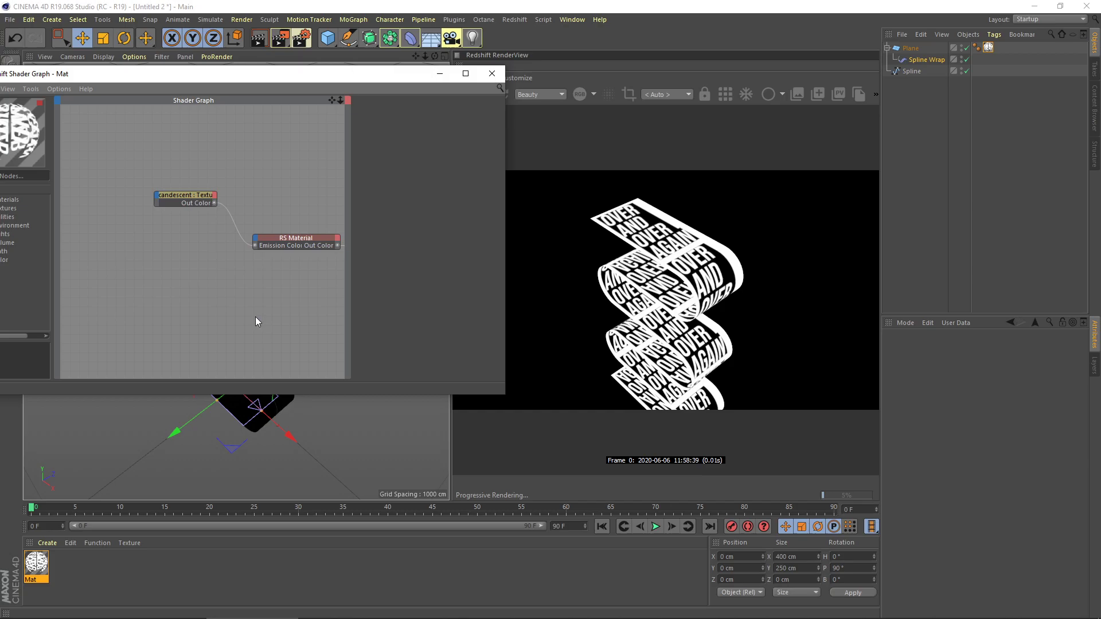
middle_drag(261, 297, 190, 298)
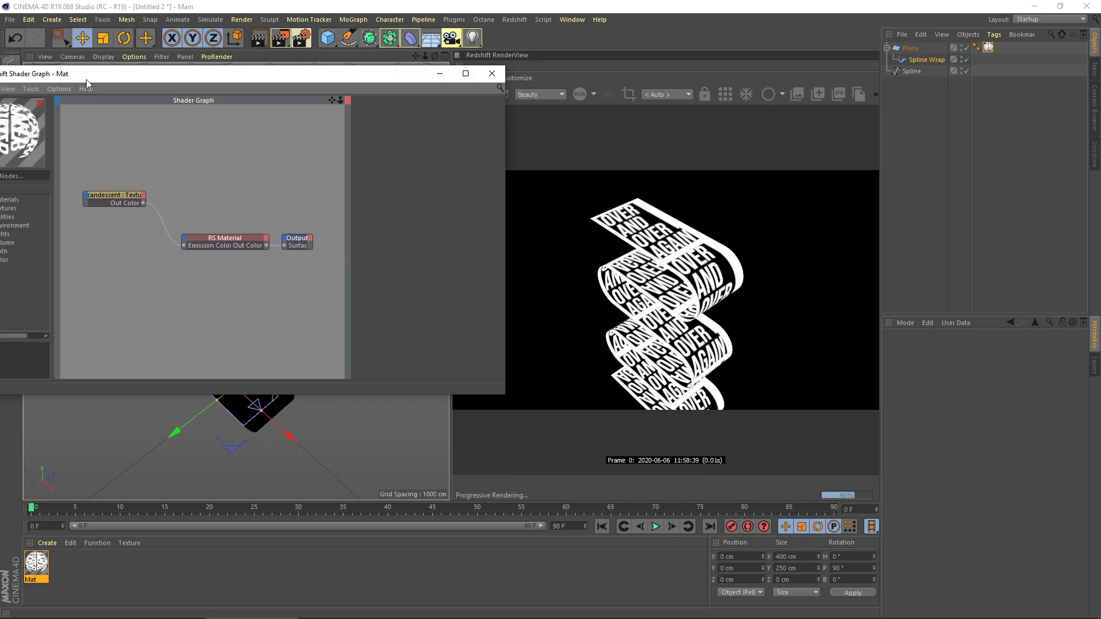
drag(86, 80, 129, 58)
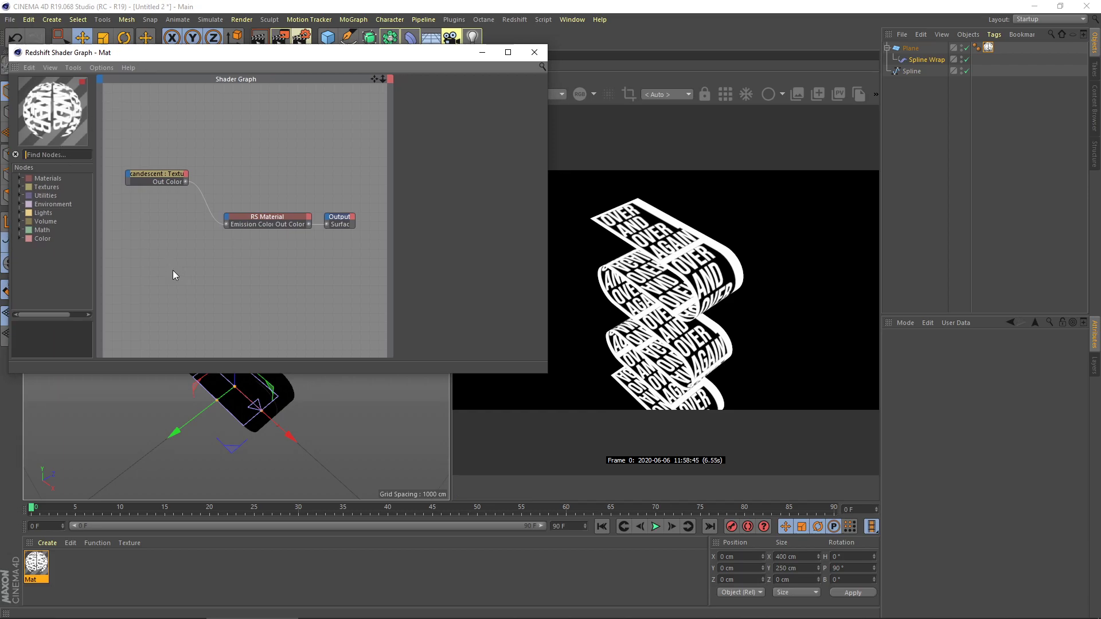
Add an RS Ray Switch node and feed RS Material's Out Color into its Camera Color
text(ray)
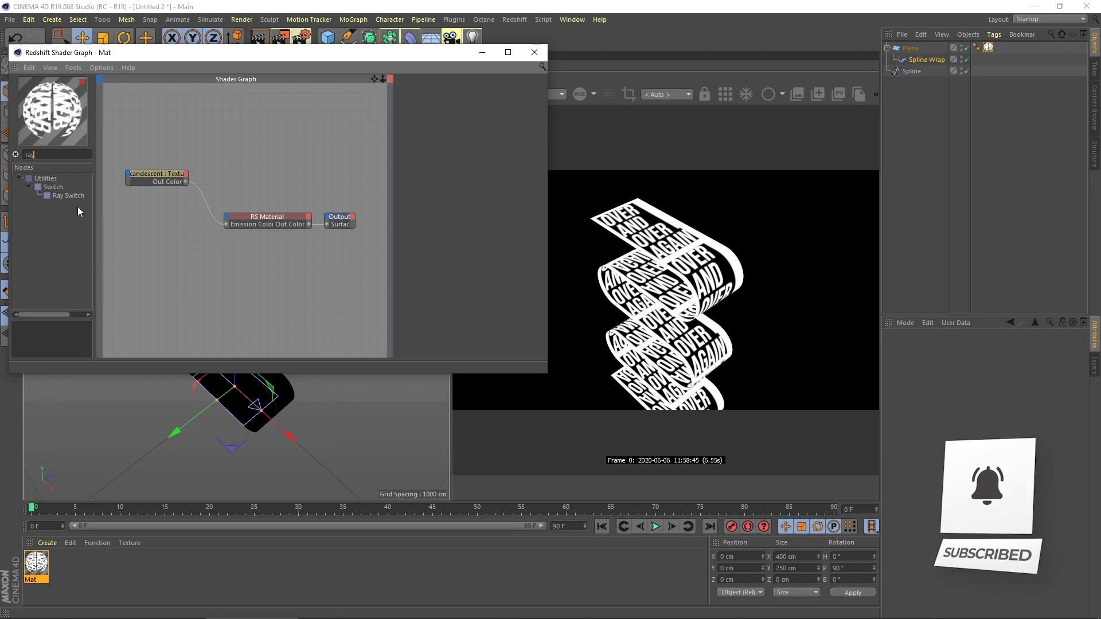
mouse_move(69, 197)
drag(68, 196, 298, 266)
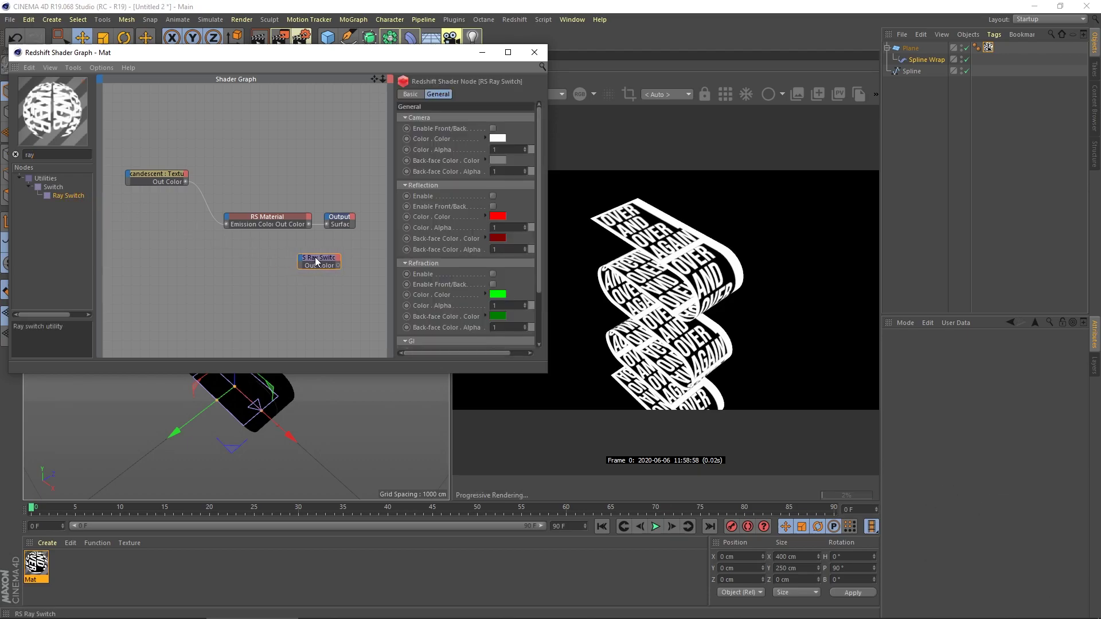
drag(291, 222, 247, 221)
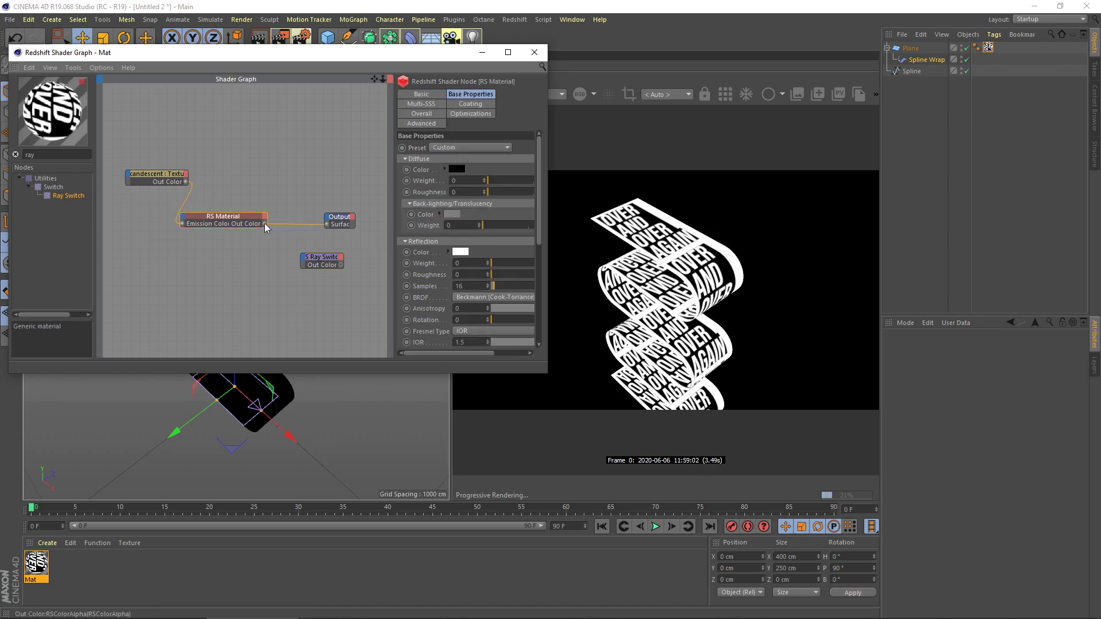
drag(265, 224, 304, 263)
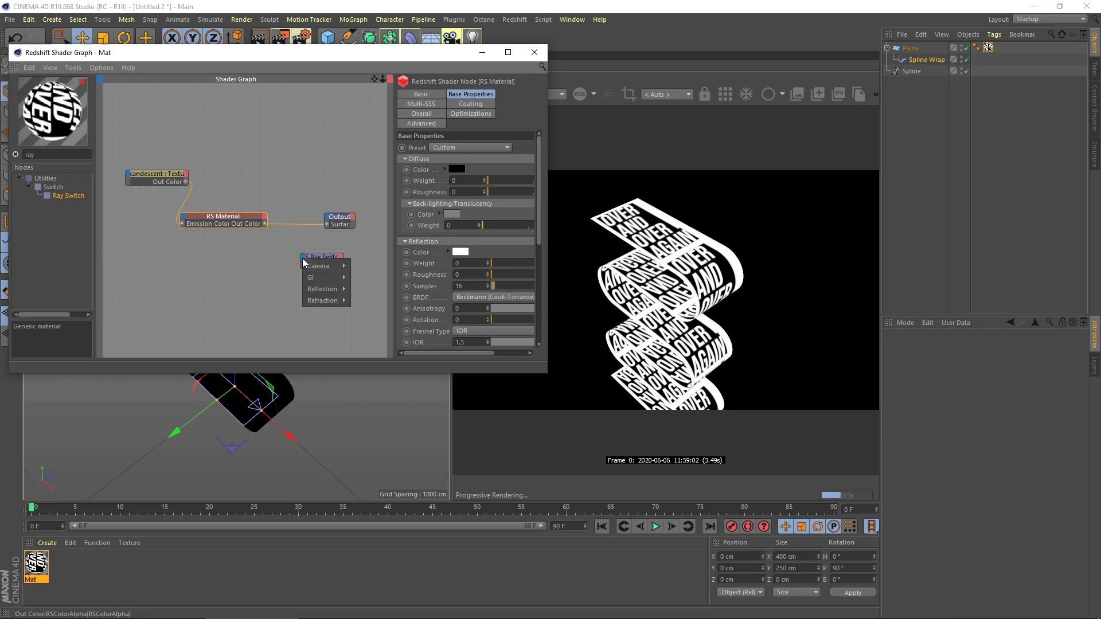
mouse_move(320, 267)
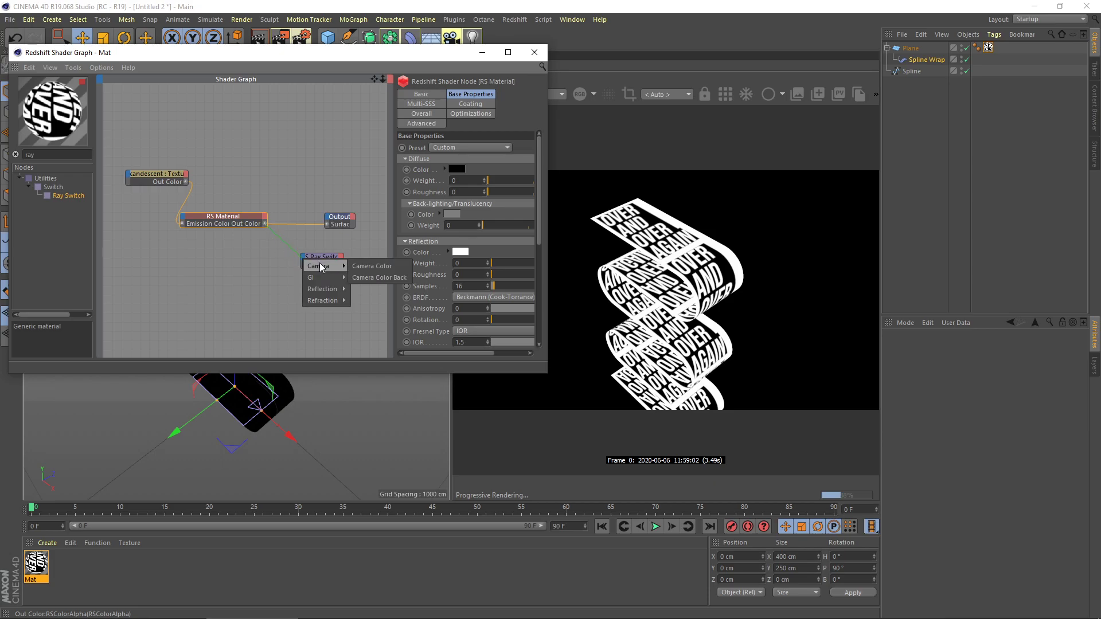
click(376, 268)
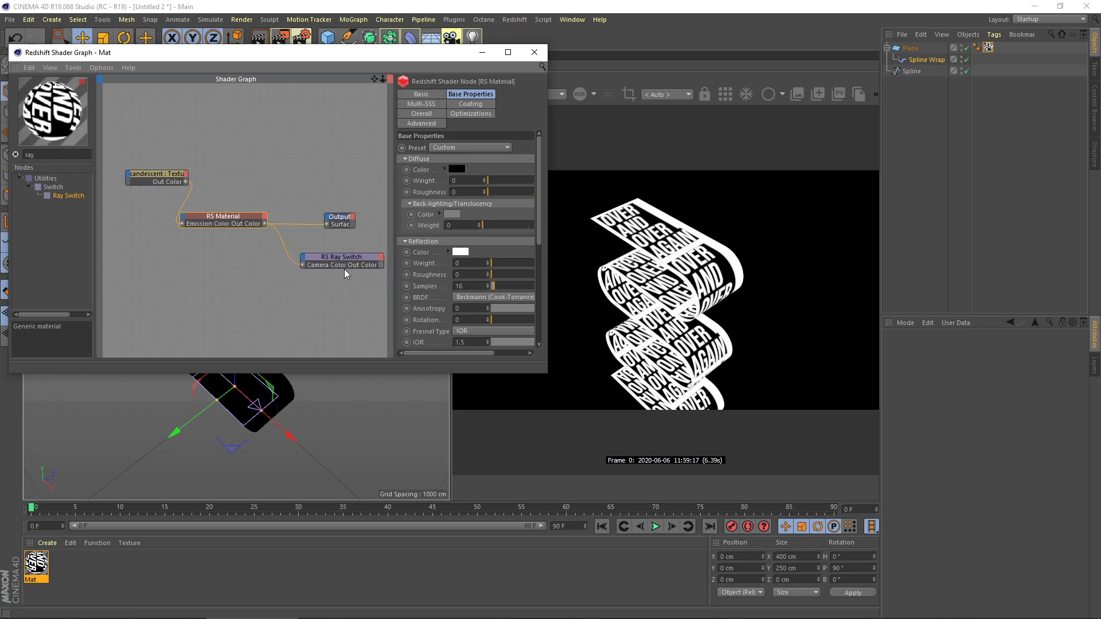
Connect the Ray Switch's Out Color to the Output node's Surface port
scroll(344, 270, up, 2)
middle_drag(351, 266, 278, 271)
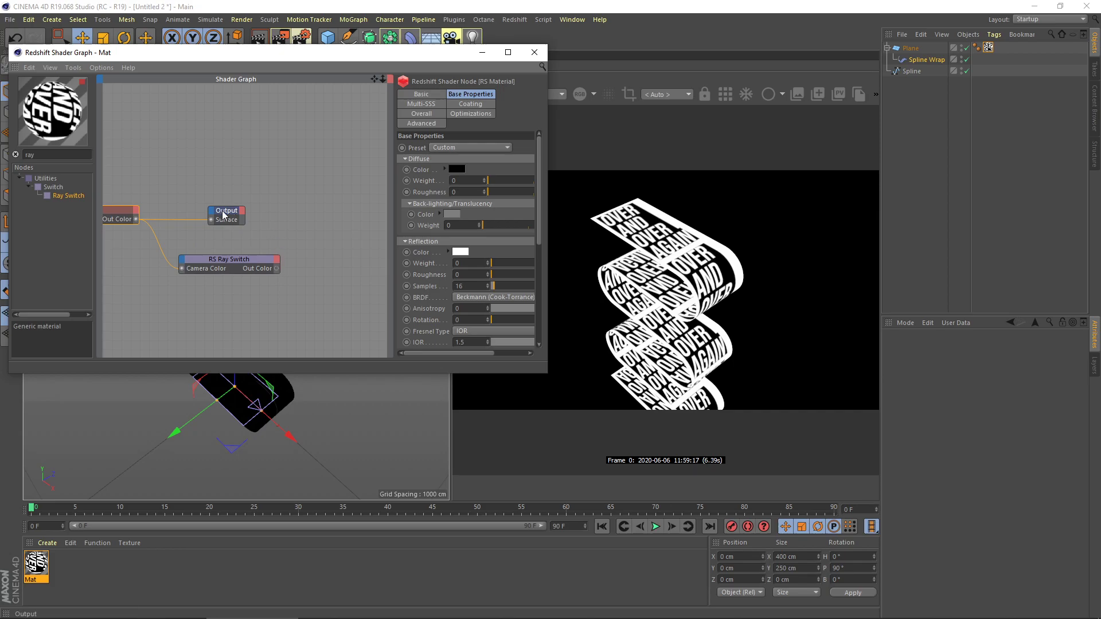
drag(224, 215, 333, 220)
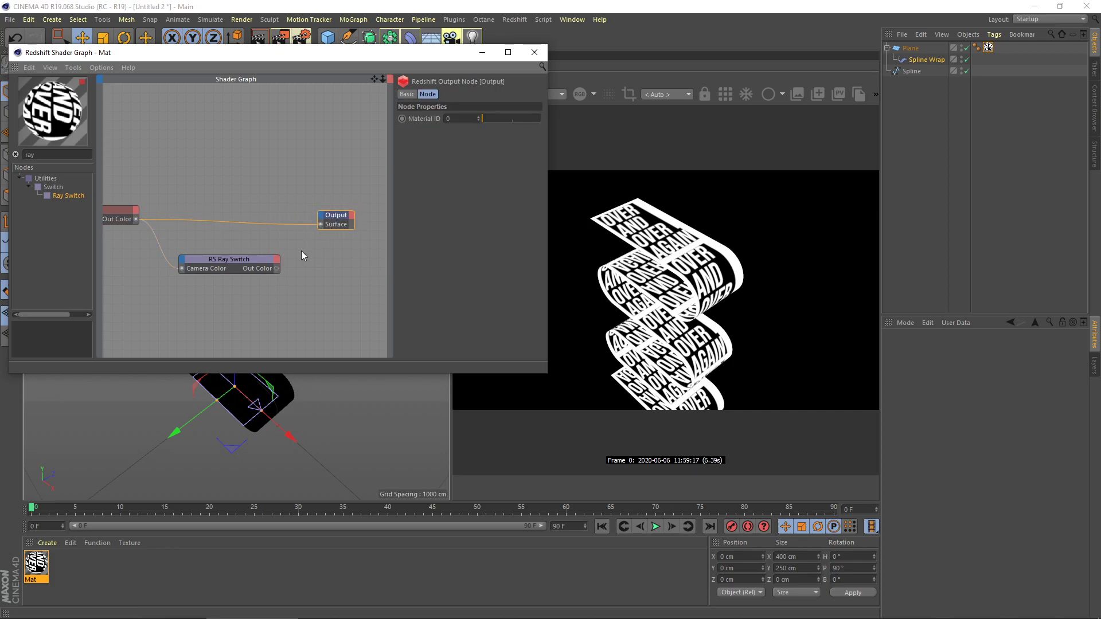
drag(276, 268, 287, 268)
drag(328, 224, 325, 224)
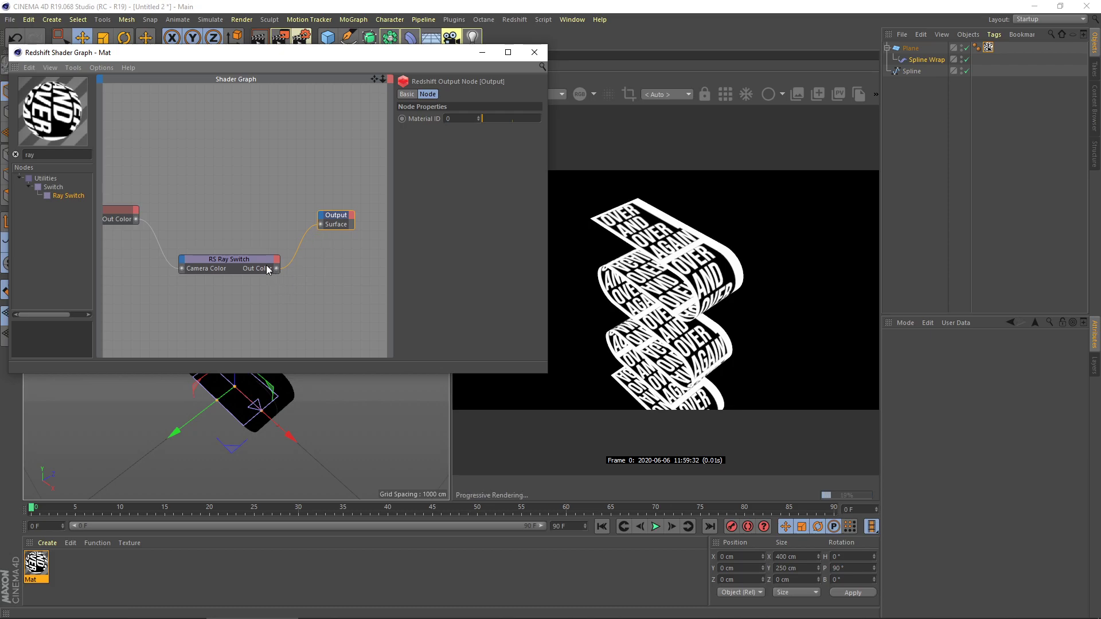
Tidy the node graph and select the Incandescent texture and RS Material nodes
middle_drag(182, 314, 223, 299)
scroll(223, 299, down, 3)
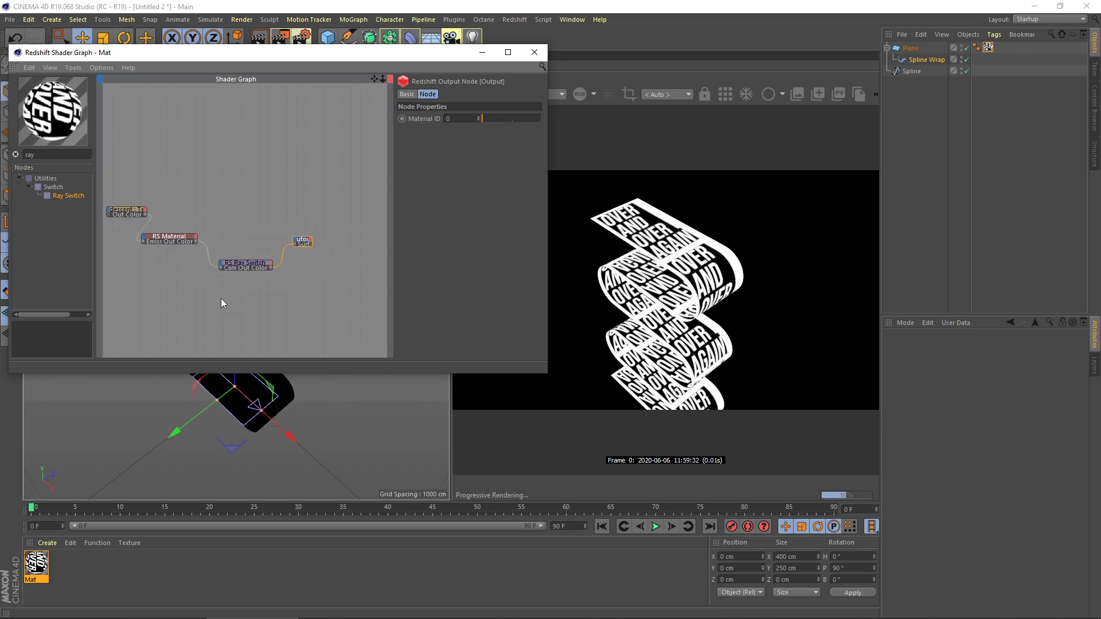
middle_drag(113, 213, 183, 196)
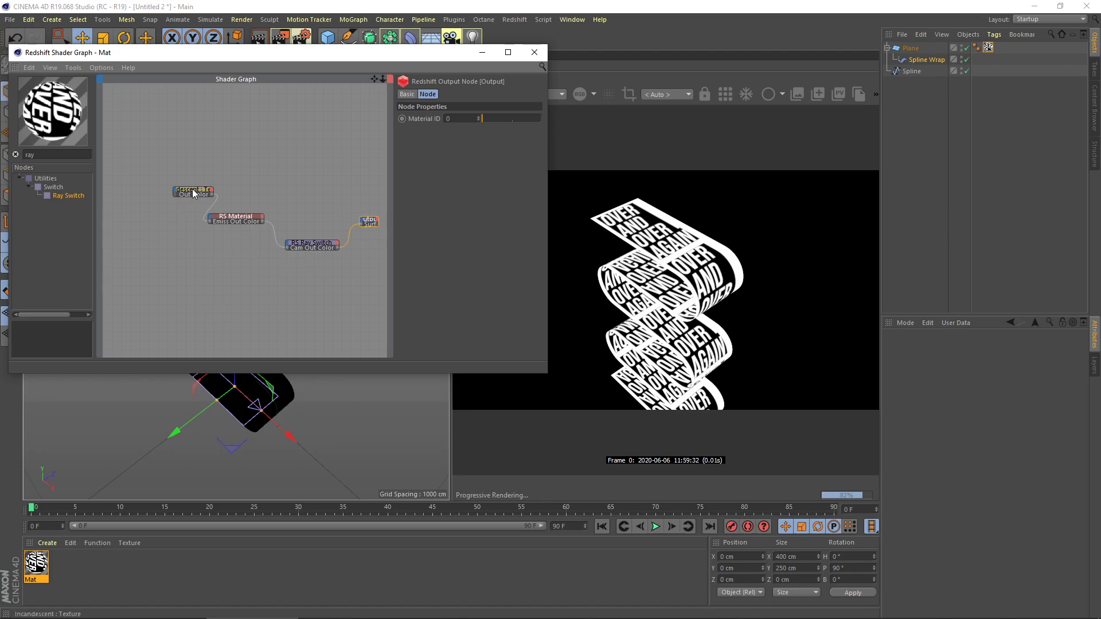
drag(192, 192, 168, 197)
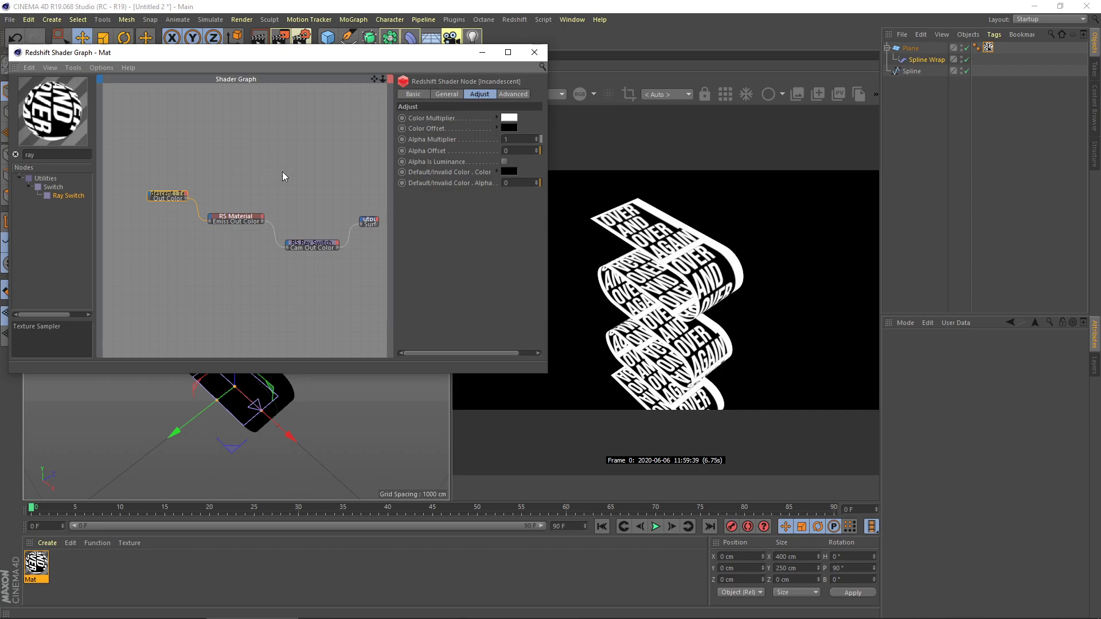
drag(282, 171, 166, 230)
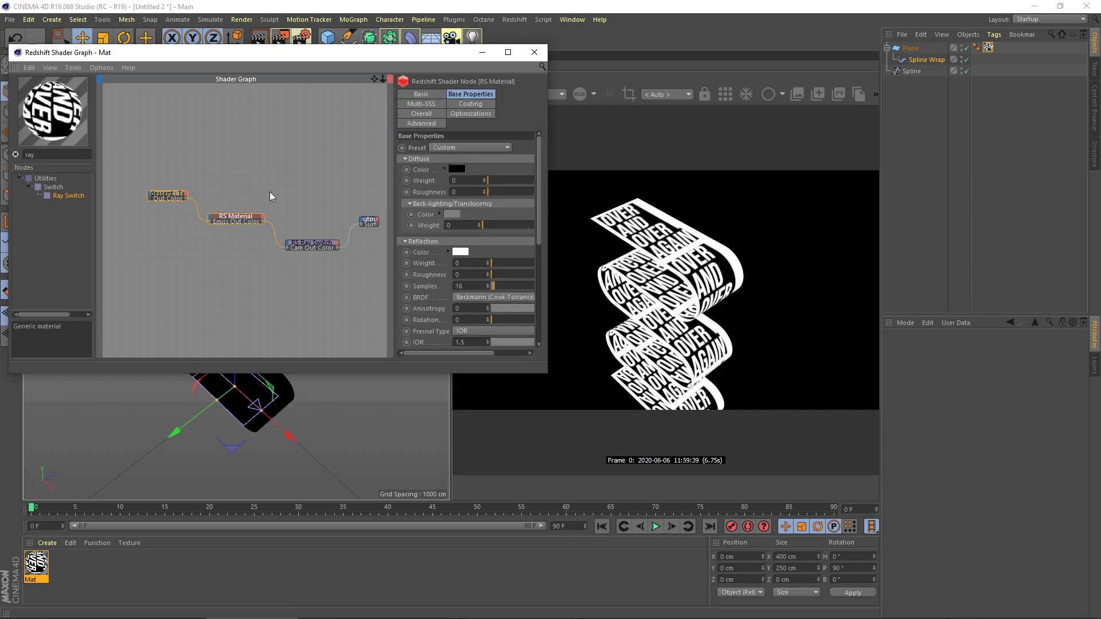
Duplicate the Incandescent texture and RS Material pair and wire the copy into Ray Switch Camera Color Back
ctrl+drag(249, 220, 242, 283)
scroll(267, 274, up, 2)
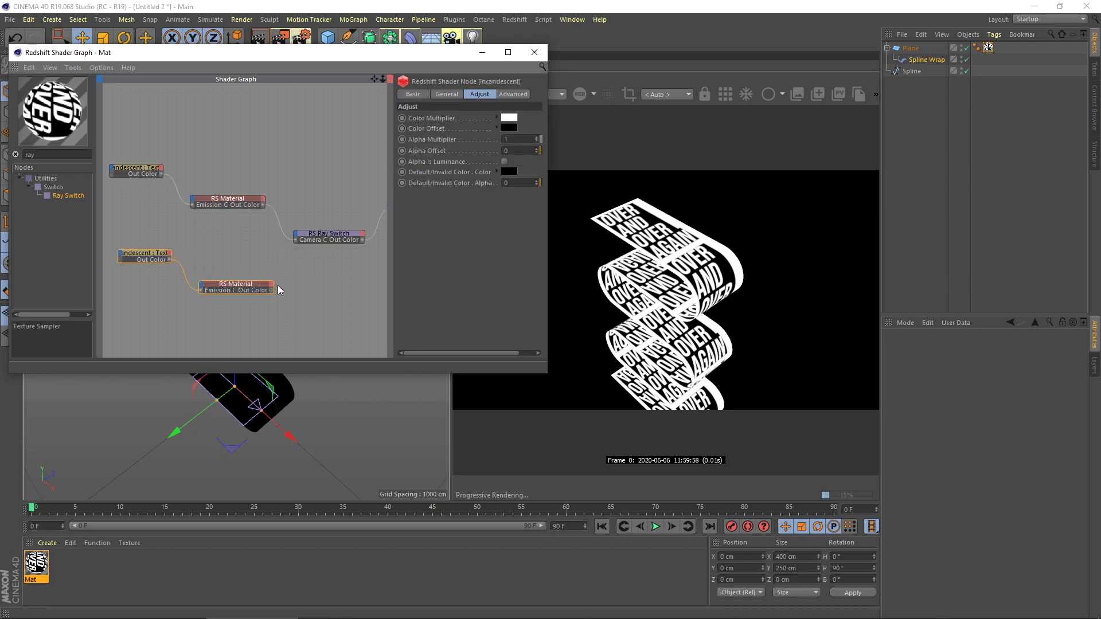
drag(272, 290, 295, 239)
click(296, 239)
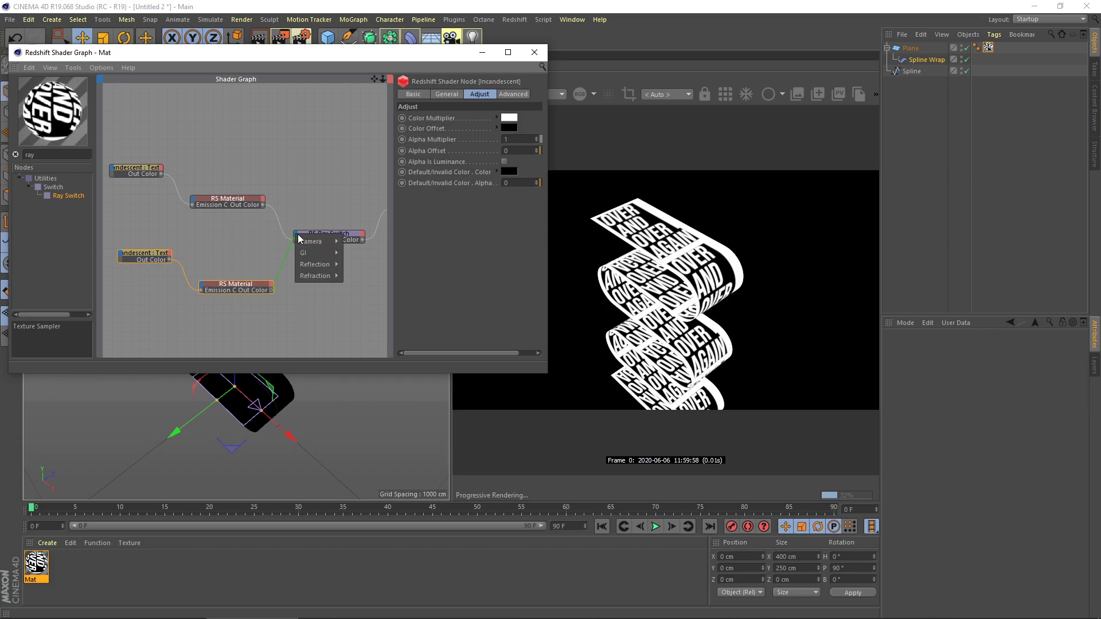
mouse_move(310, 243)
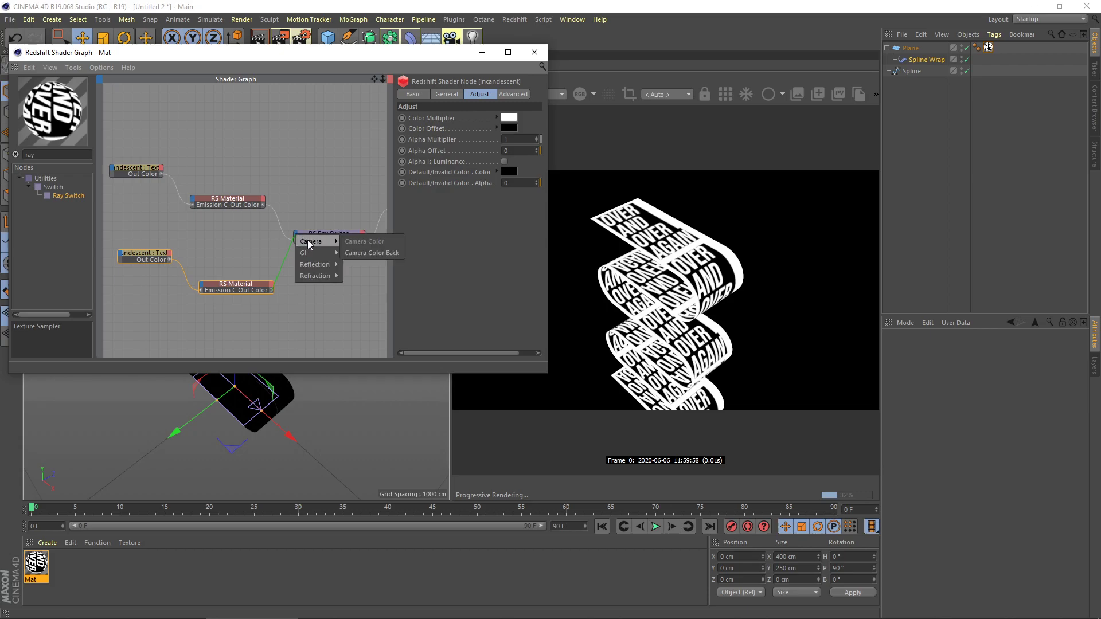
click(371, 255)
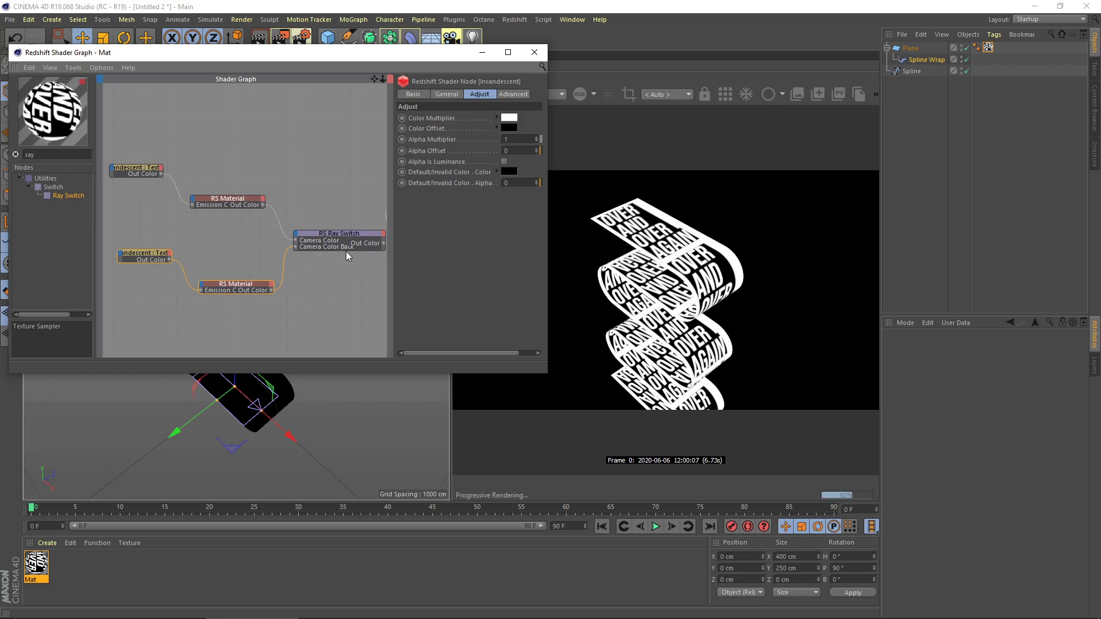
drag(346, 251, 336, 272)
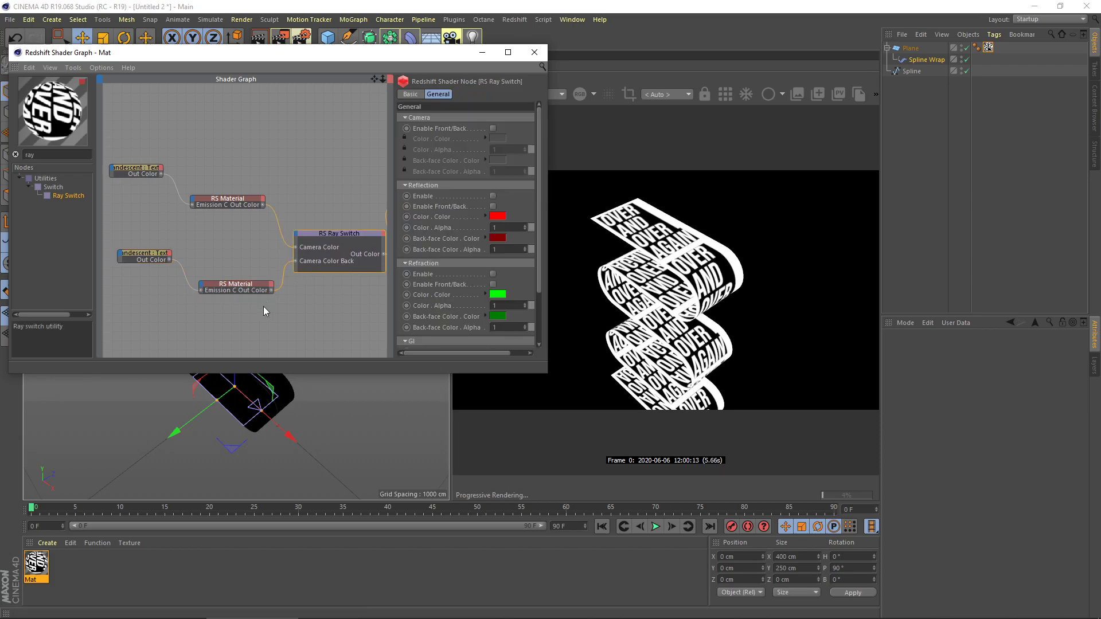
middle_drag(209, 287, 235, 292)
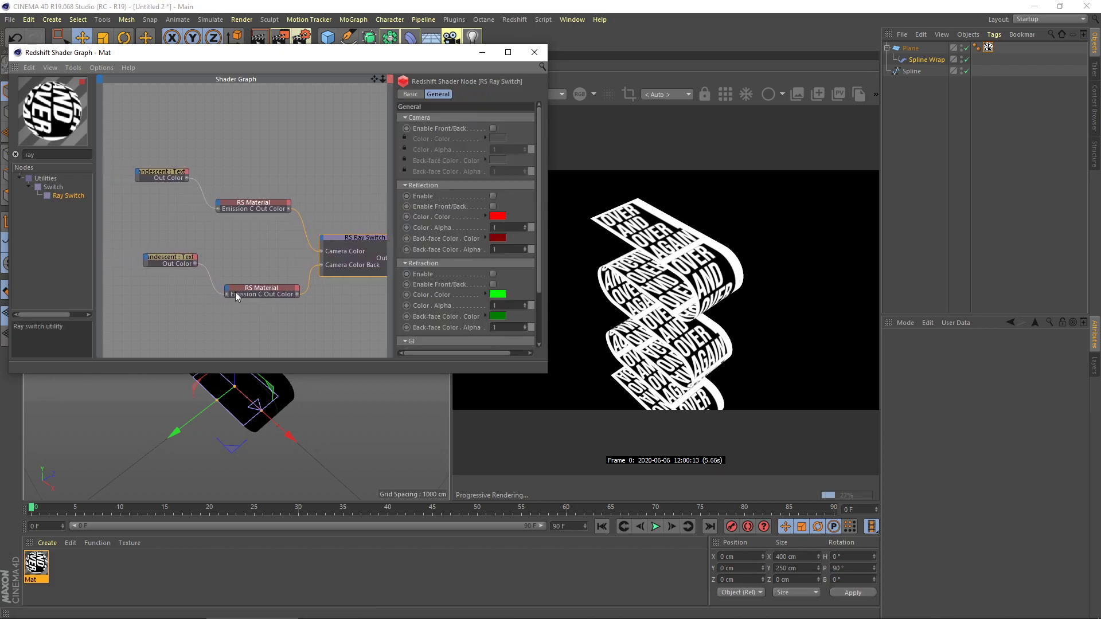
Load black.png from the tex folder into the lower, duplicated Incandescent texture node
click(167, 257)
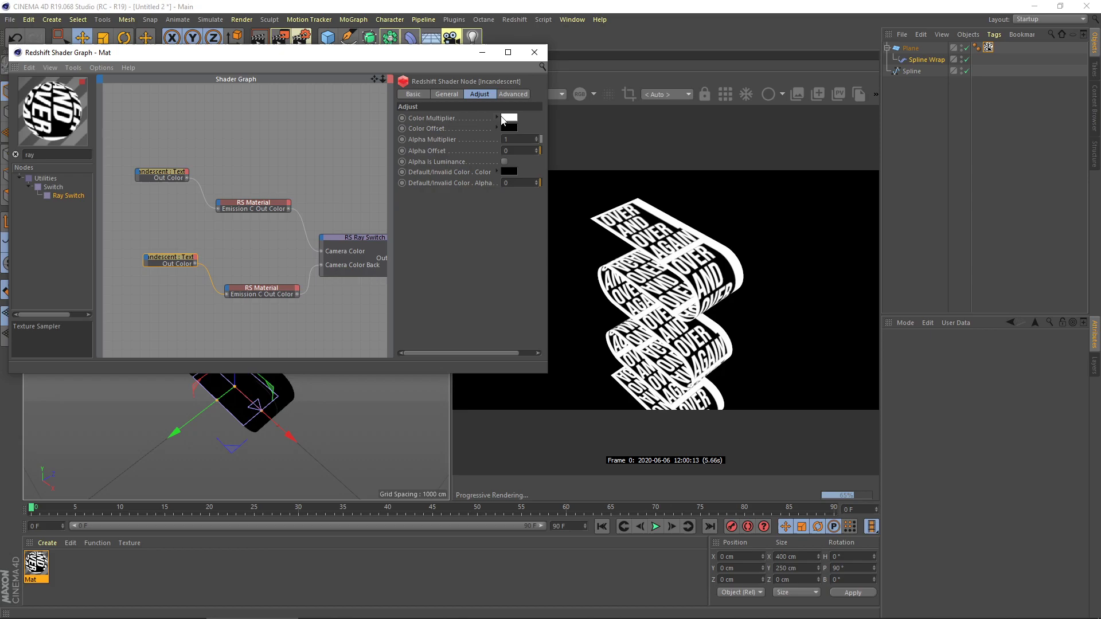
click(456, 96)
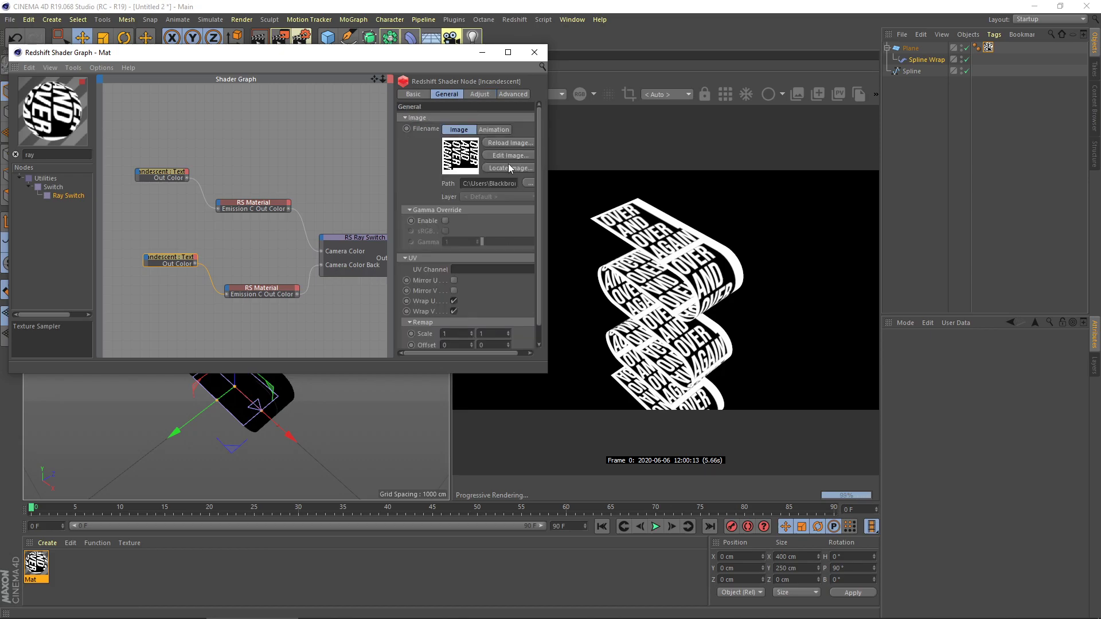
click(529, 184)
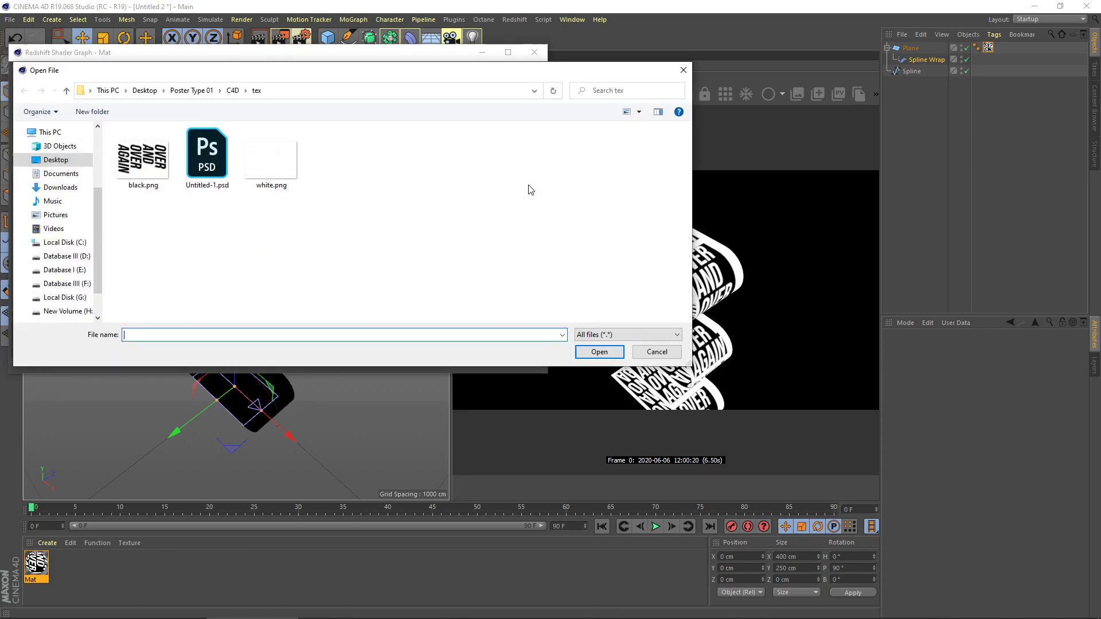
click(154, 167)
double_click(153, 166)
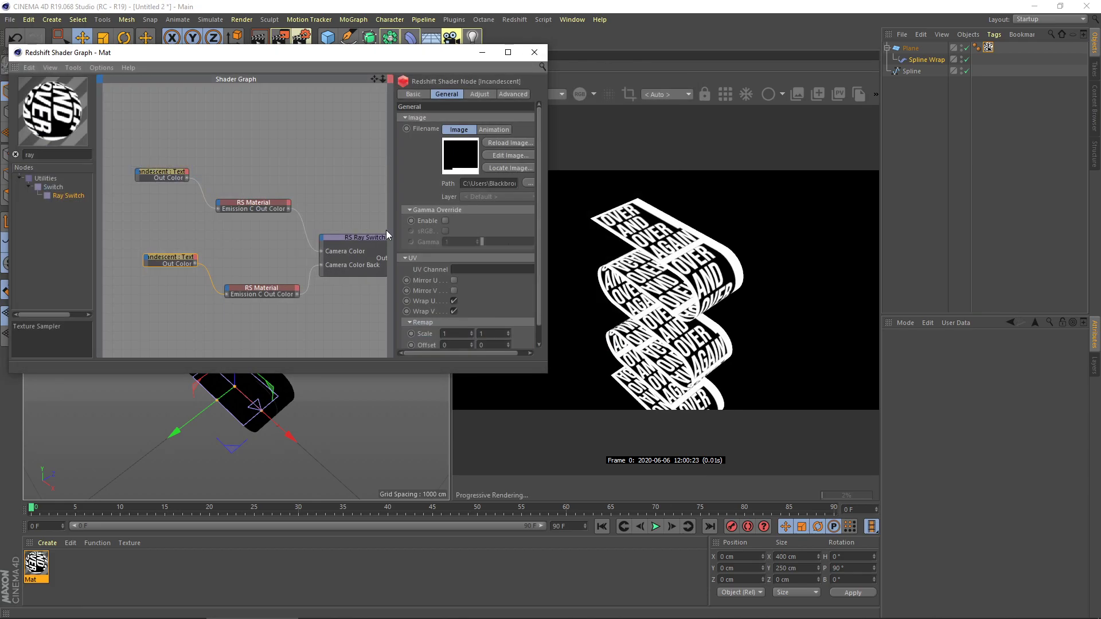
Turn on Enable Front/Back in the RS Ray Switch's camera settings
middle_drag(254, 270, 160, 255)
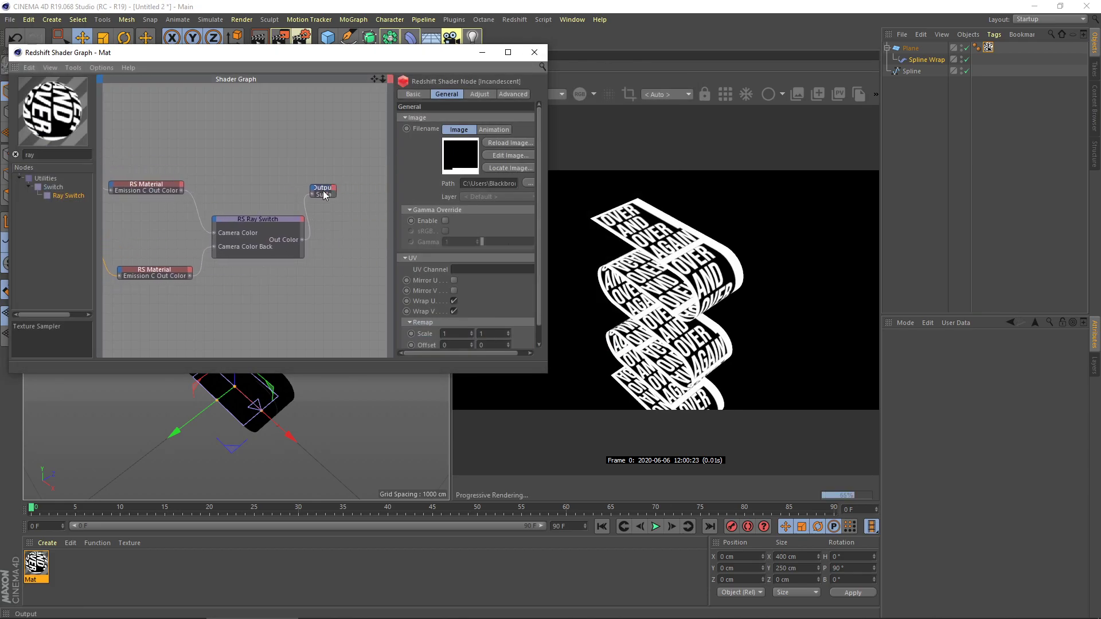
drag(321, 191, 373, 203)
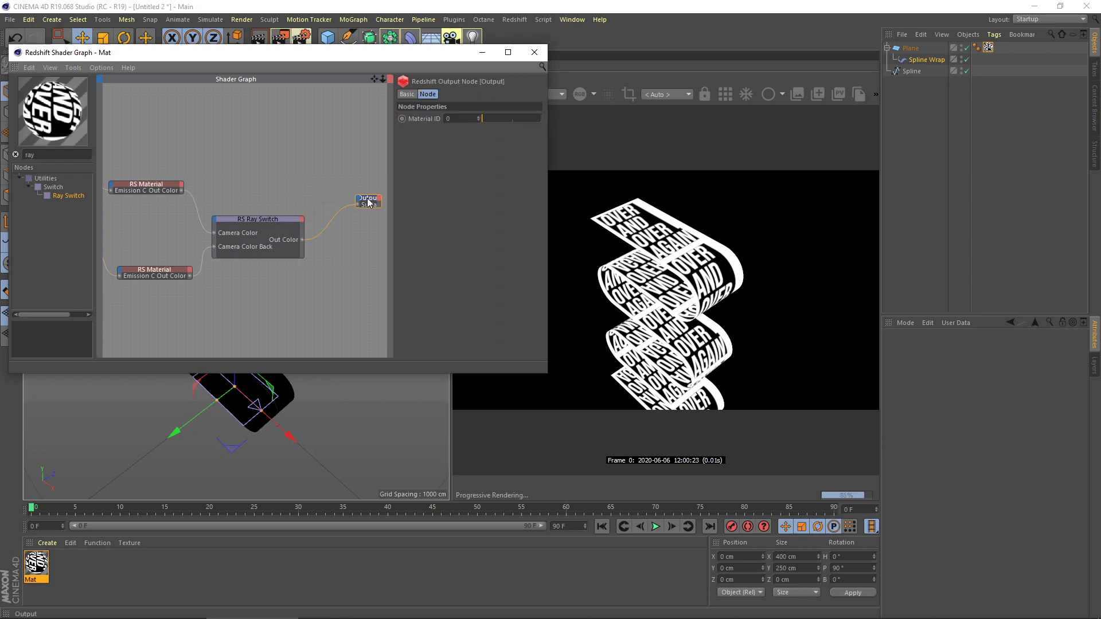
click(272, 224)
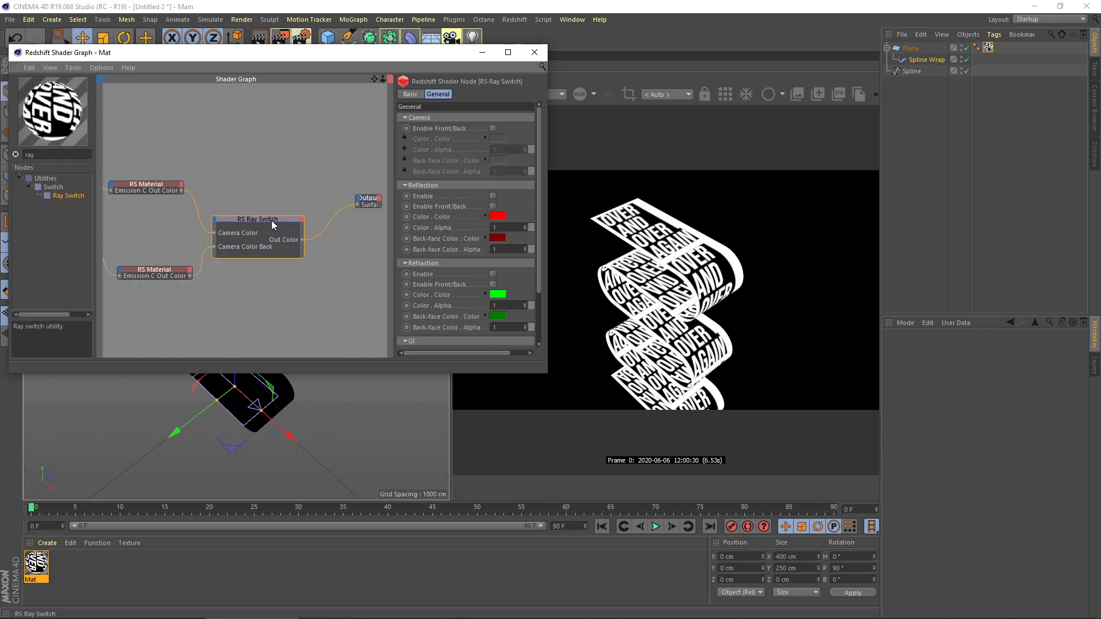
click(492, 128)
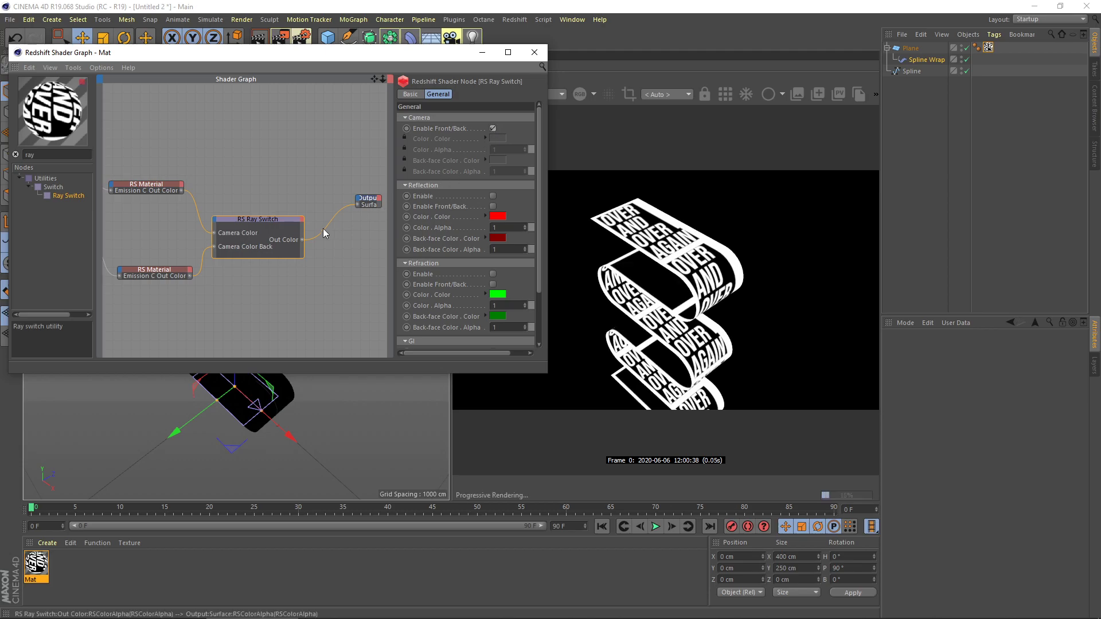
scroll(323, 232, down, 3)
scroll(287, 209, up, 3)
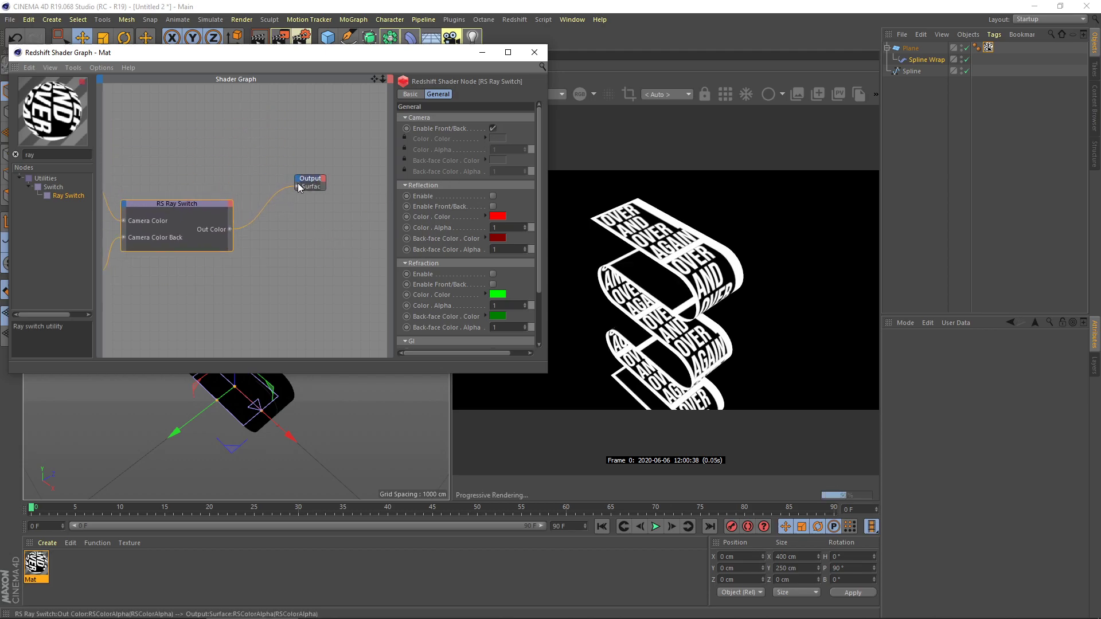
drag(307, 178, 339, 178)
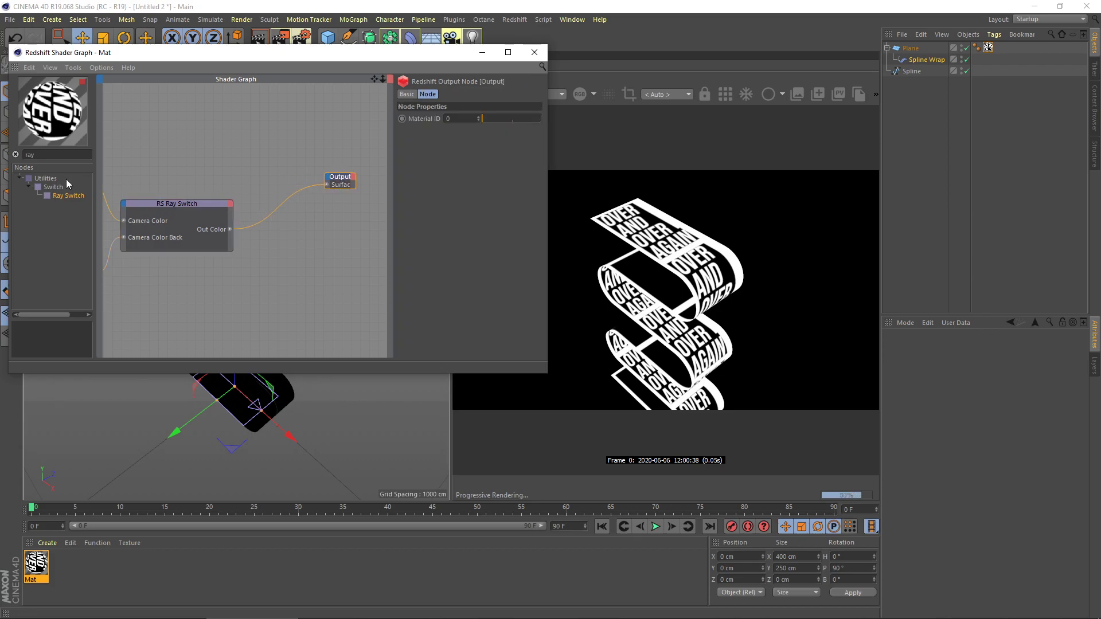
Add an RS Sprite node and wire Ray Switch Out Color into Sprite Input, then Sprite into Output Surface
click(34, 155)
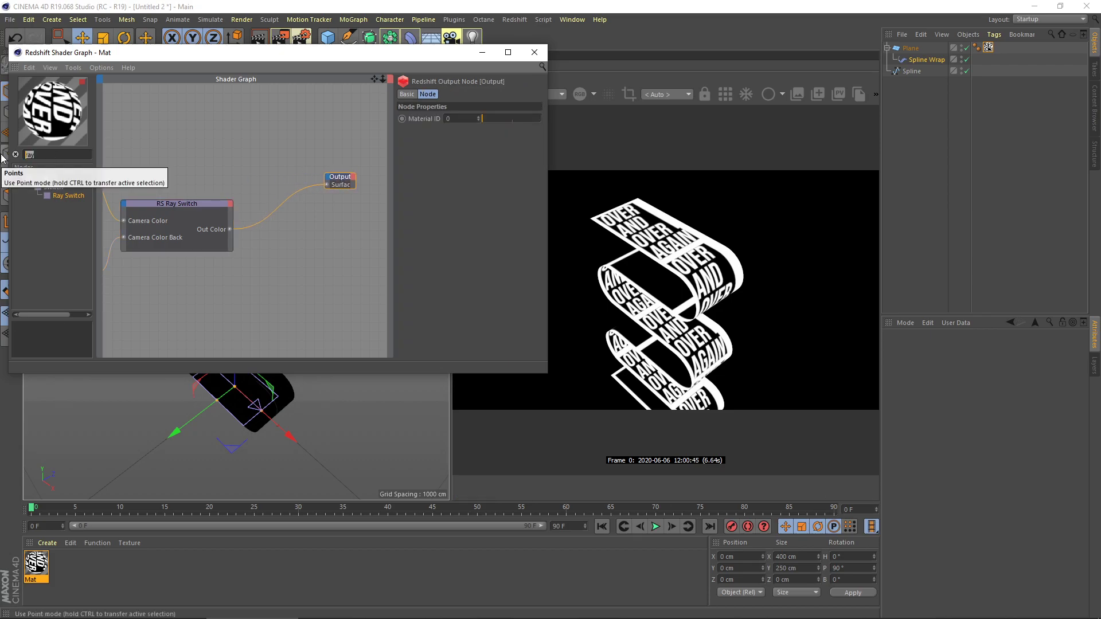
text(spi)
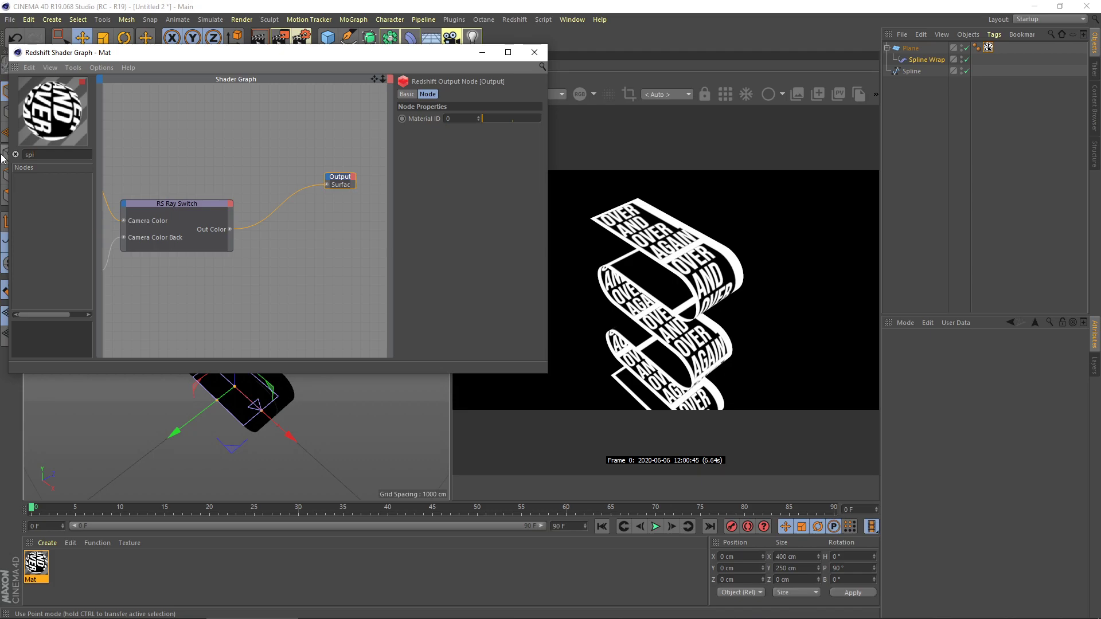
text(rite)
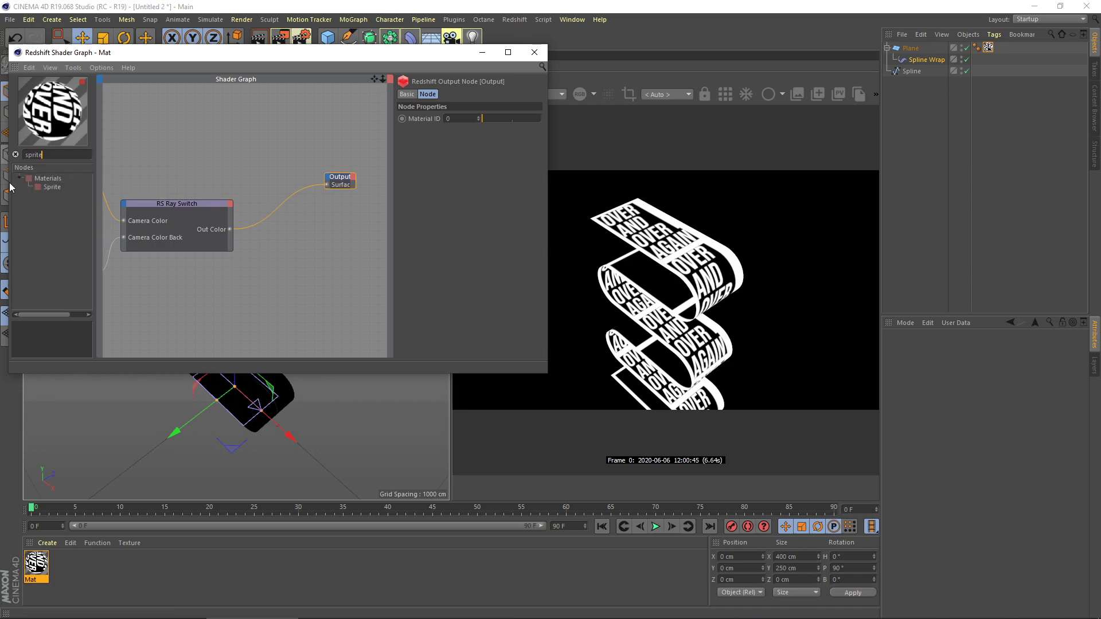
drag(52, 187, 306, 244)
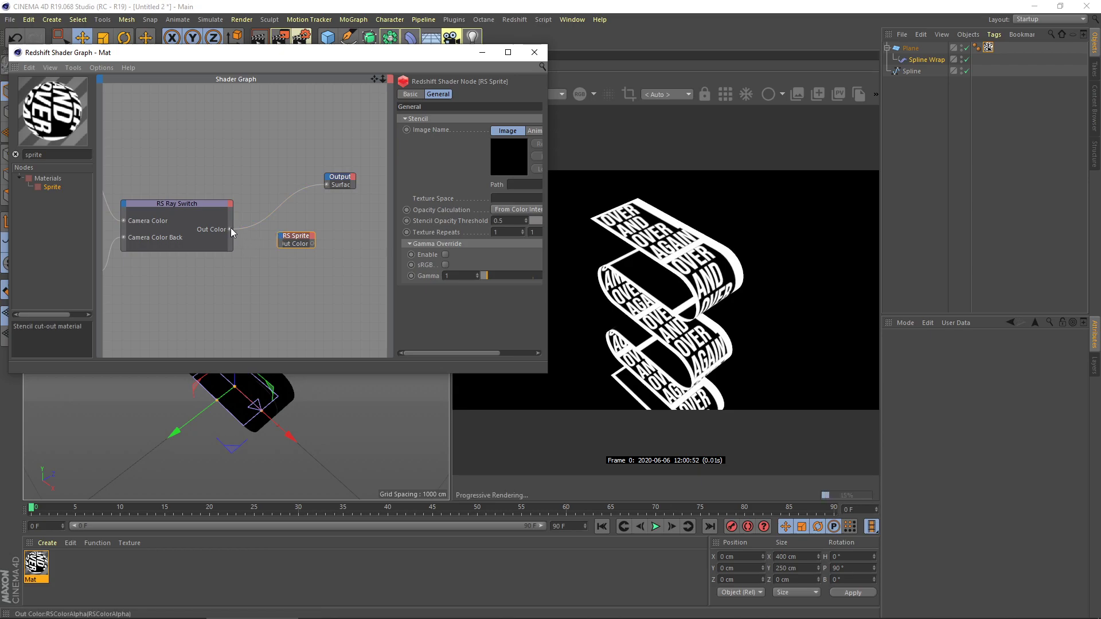
drag(230, 229, 283, 239)
mouse_move(294, 245)
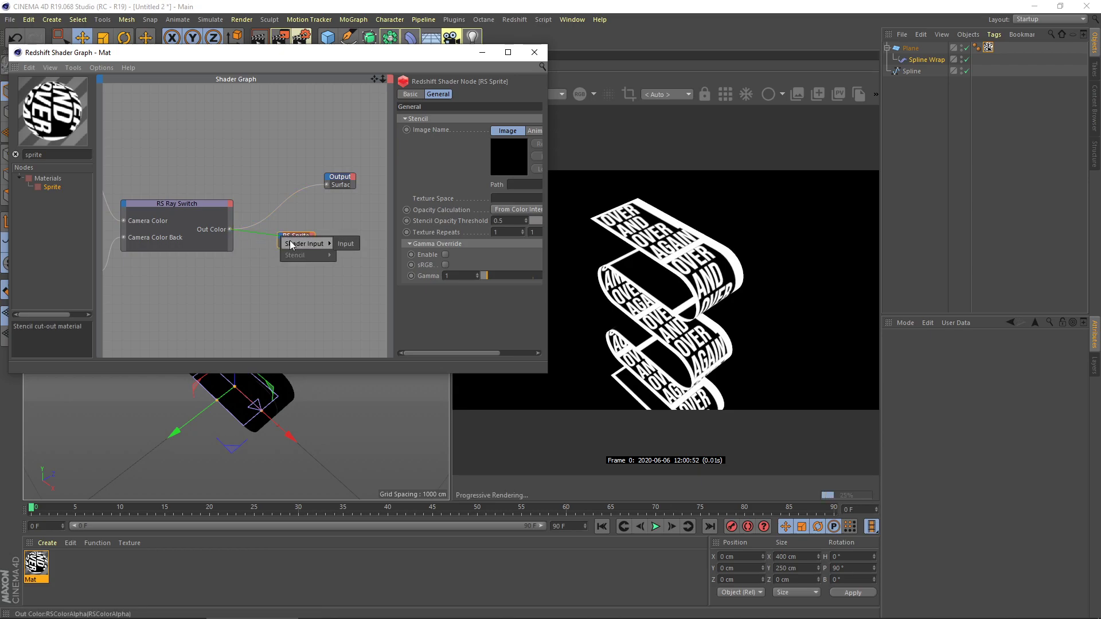
click(344, 244)
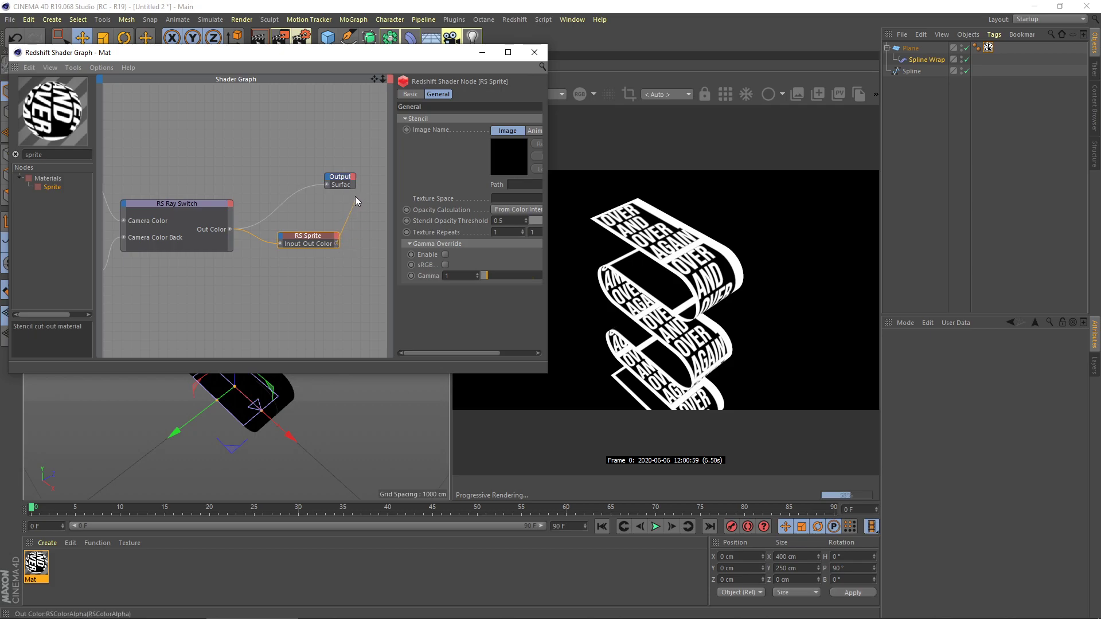
drag(356, 198, 338, 181)
drag(336, 243, 366, 194)
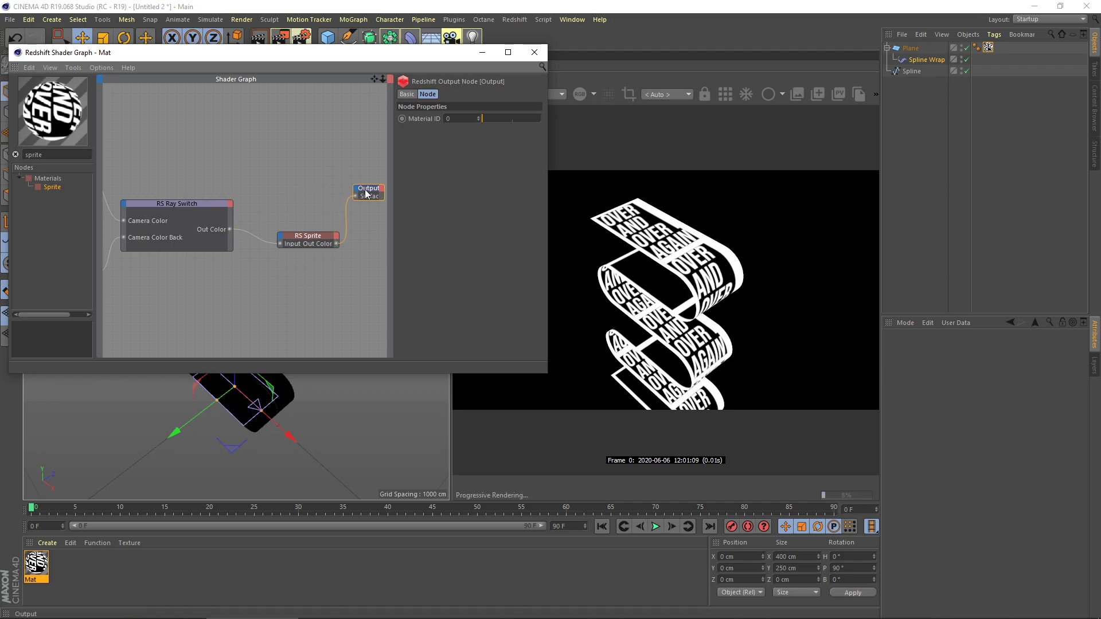
middle_drag(315, 221, 248, 235)
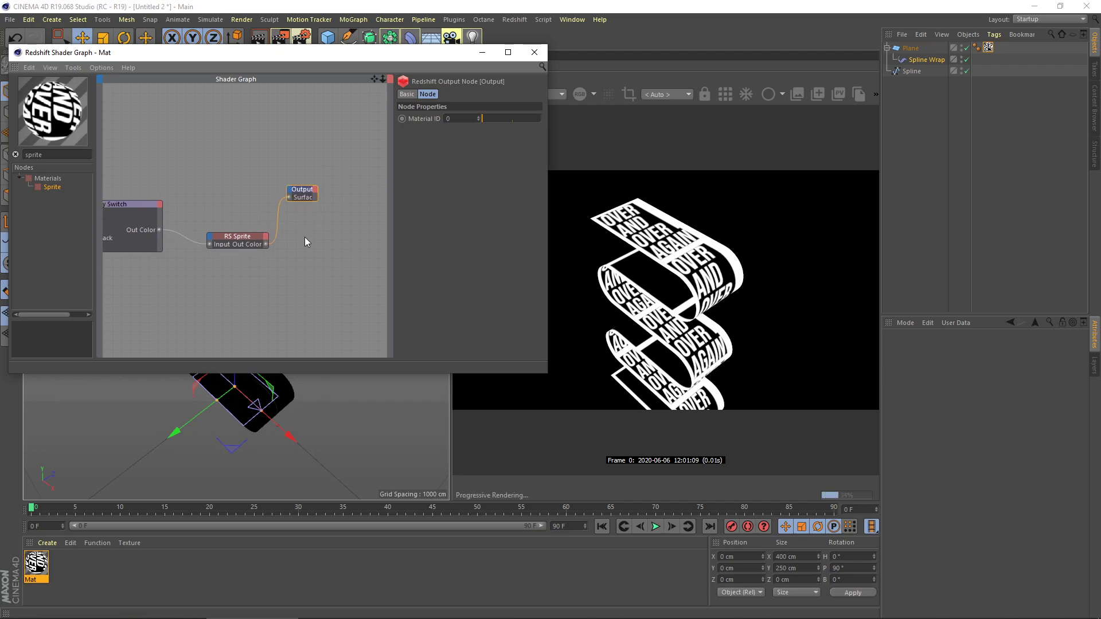
Set the RS Sprite image to black.png with Opacity Calculation From Alpha
click(249, 236)
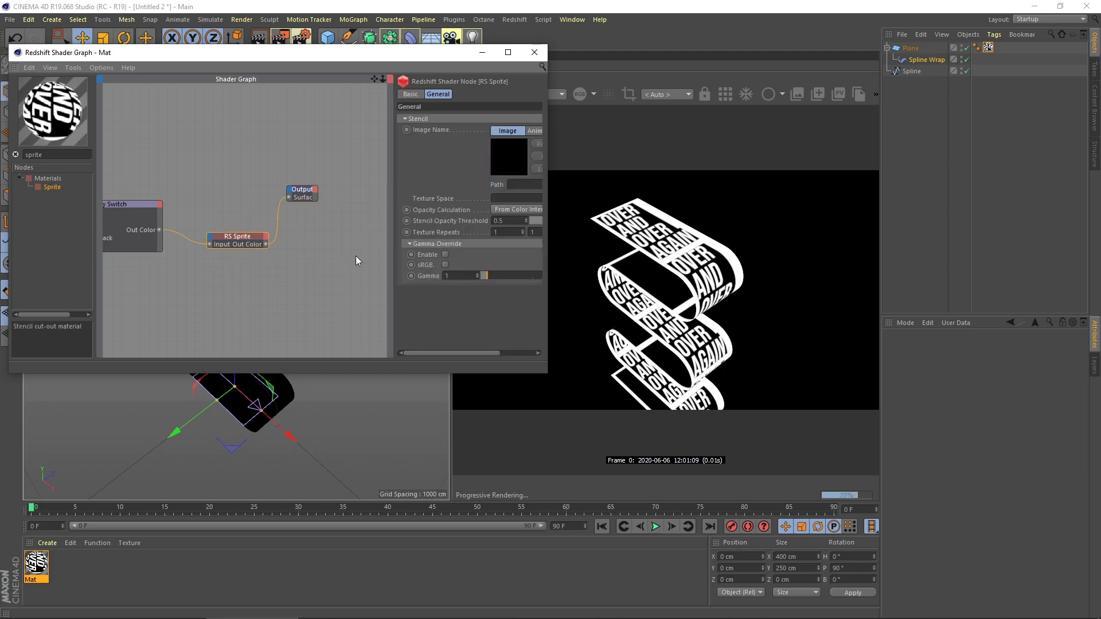
drag(550, 216, 578, 215)
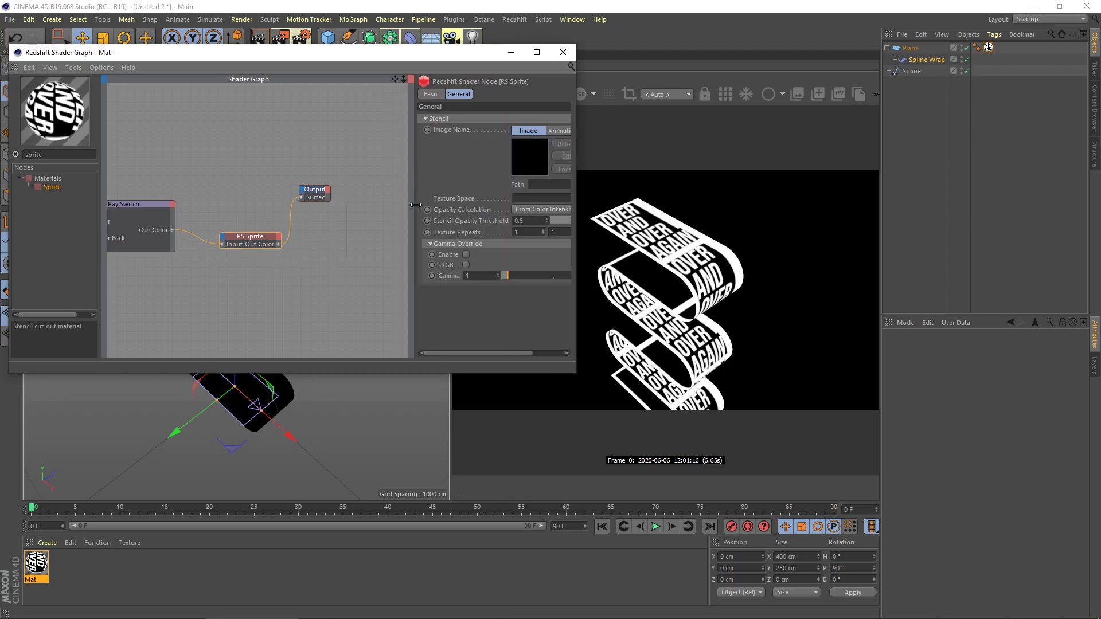
drag(413, 203, 352, 203)
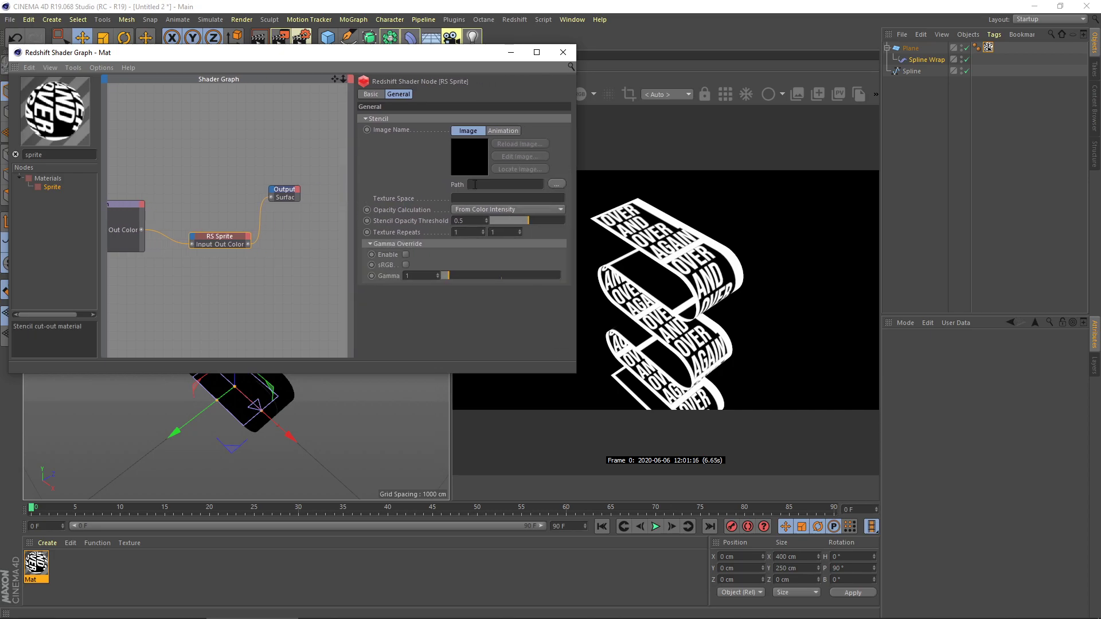
click(551, 186)
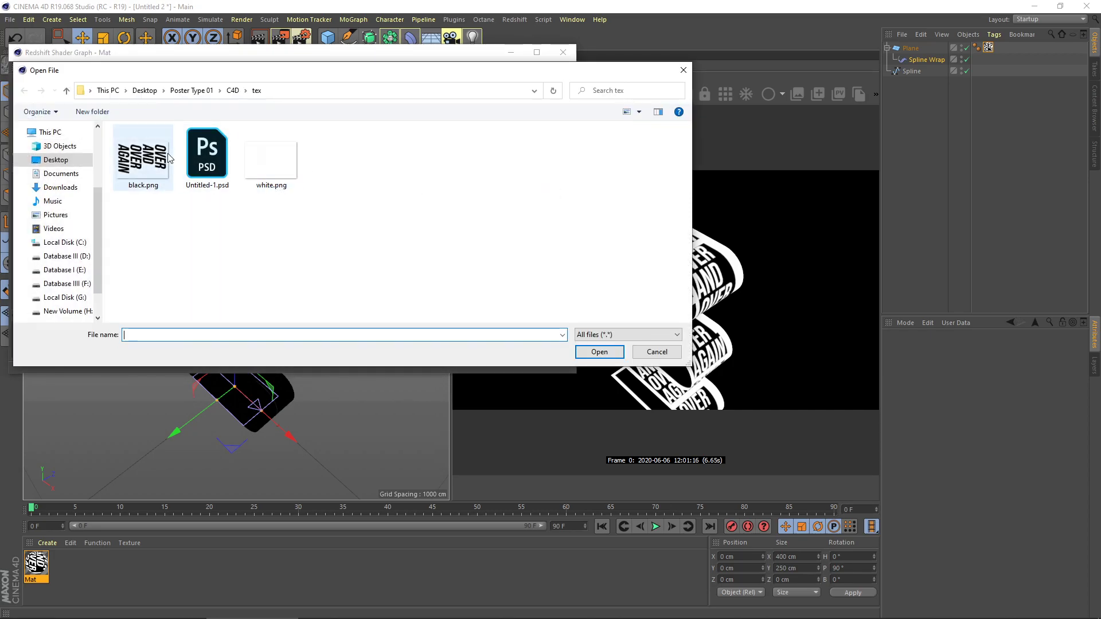
double_click(147, 155)
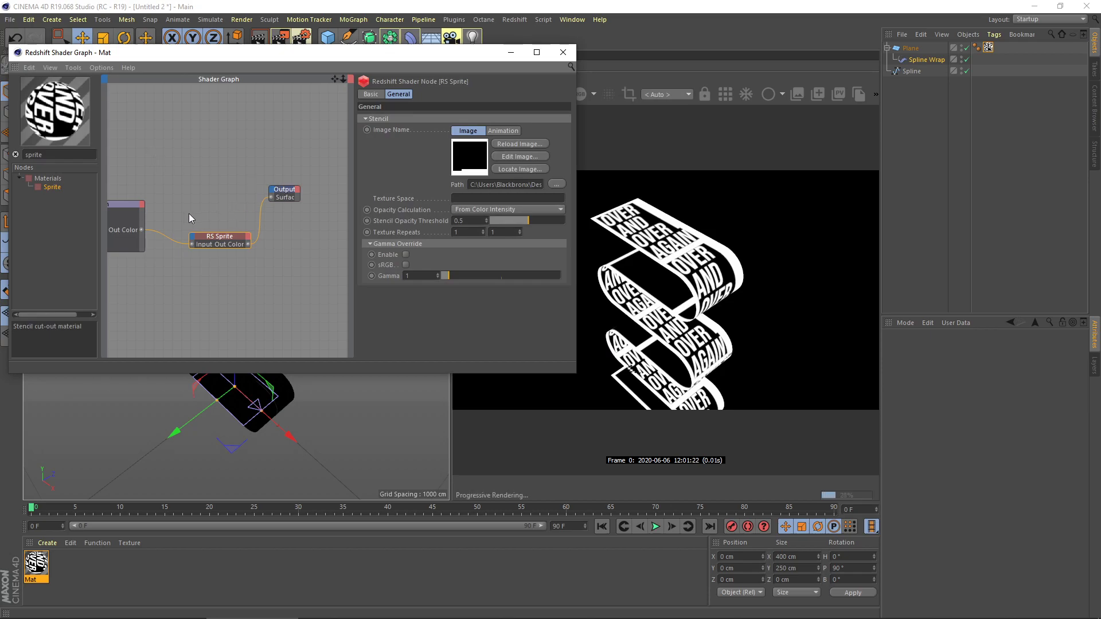
mouse_move(192, 217)
middle_down()
mouse_move(215, 202)
mouse_move(192, 215)
middle_up()
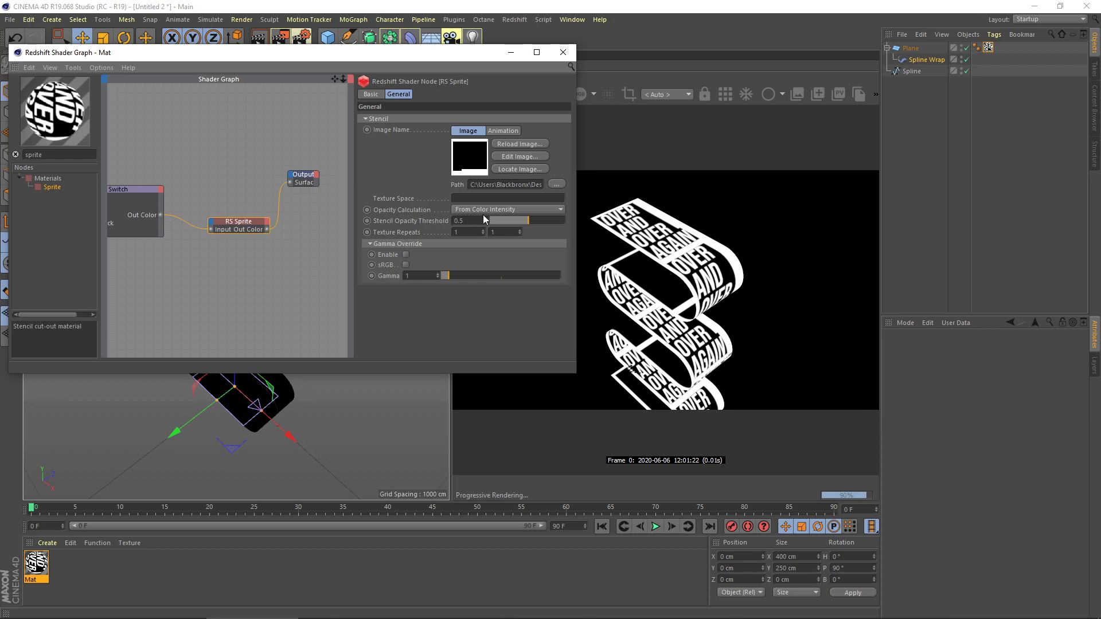
click(502, 210)
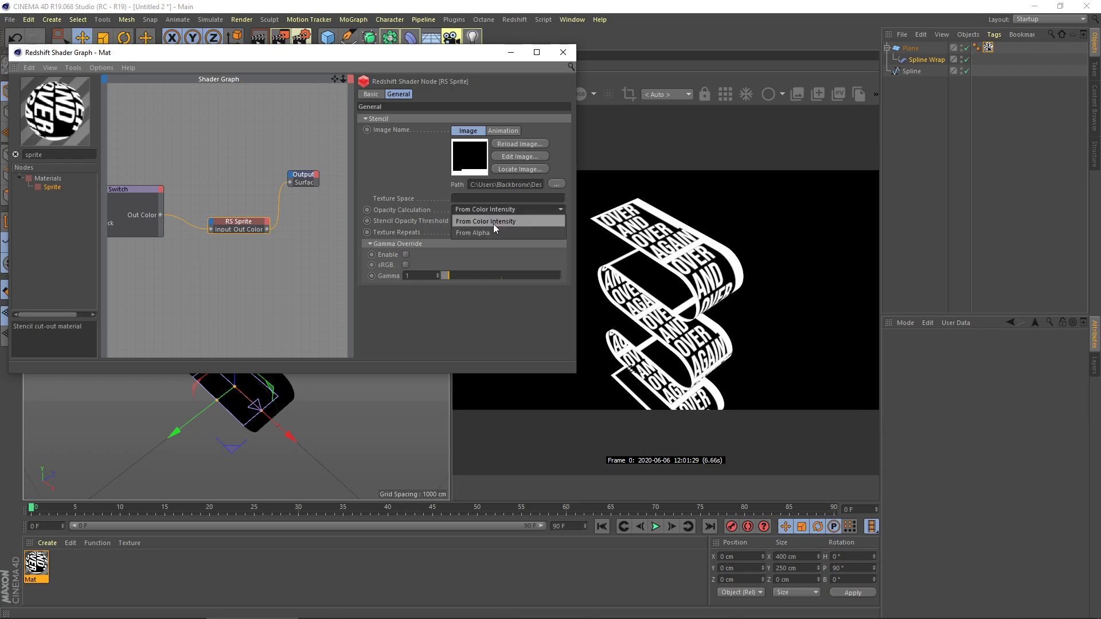
click(491, 229)
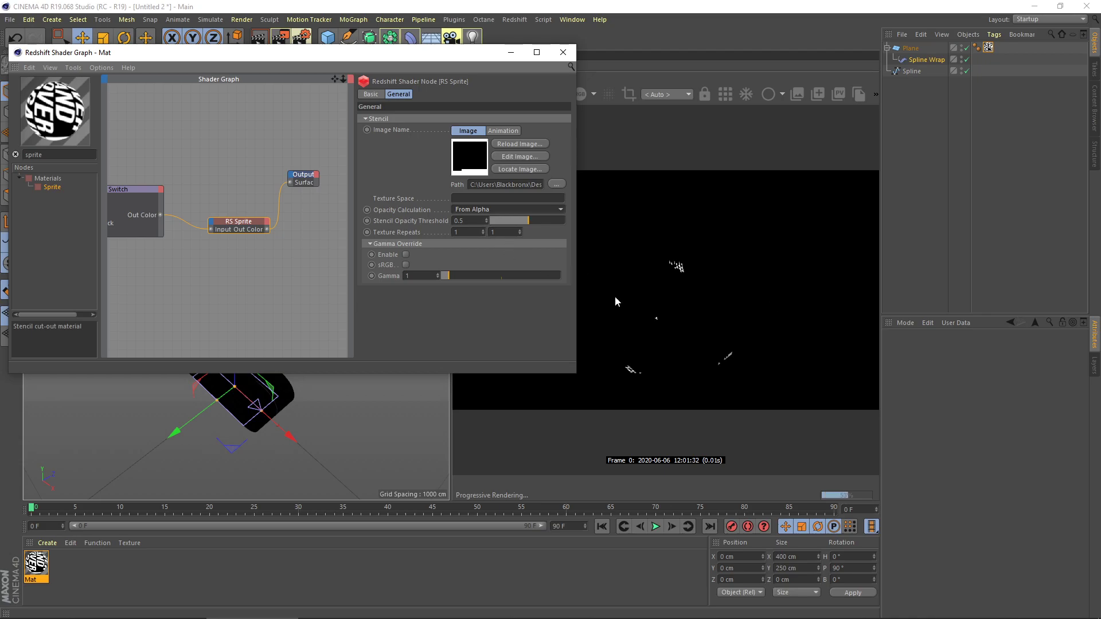
Close the shader graph and refresh the RenderView to show cut-out 'OVER AND OVER AGAIN' lettering
click(563, 52)
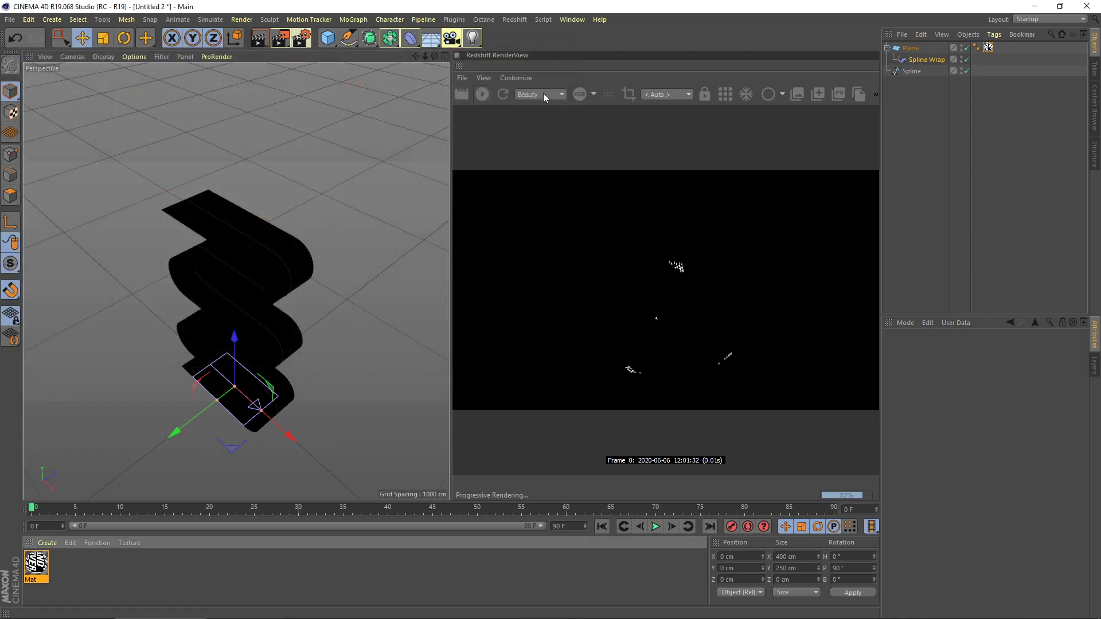
click(508, 98)
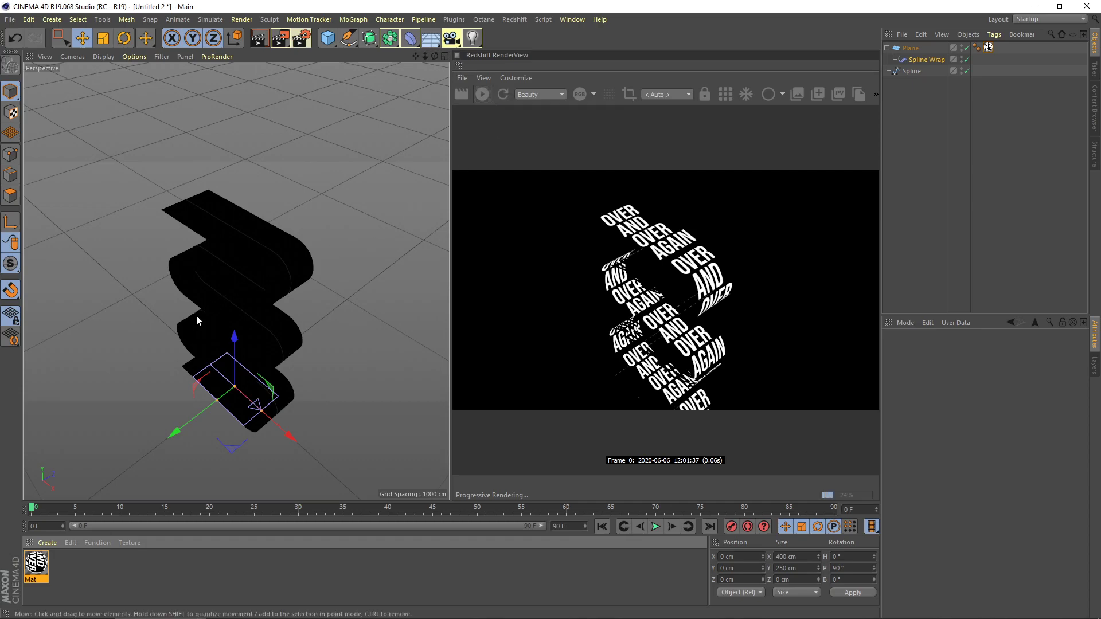
alt+drag(211, 311, 257, 266)
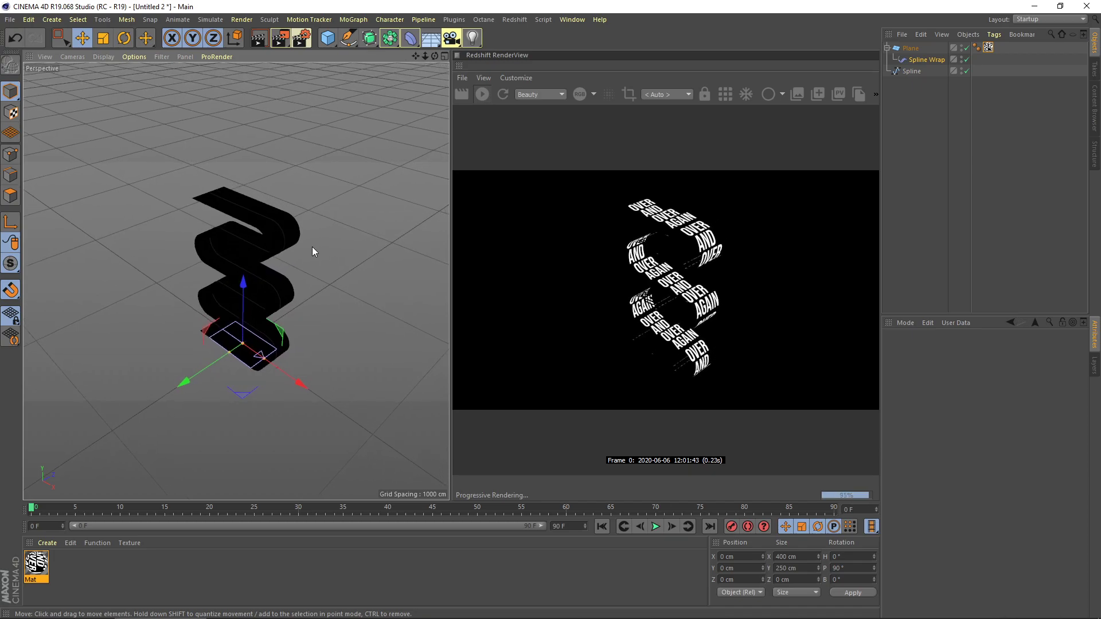
Add a Redshift Dome Light and tint it fully saturated red
click(514, 21)
mouse_move(532, 47)
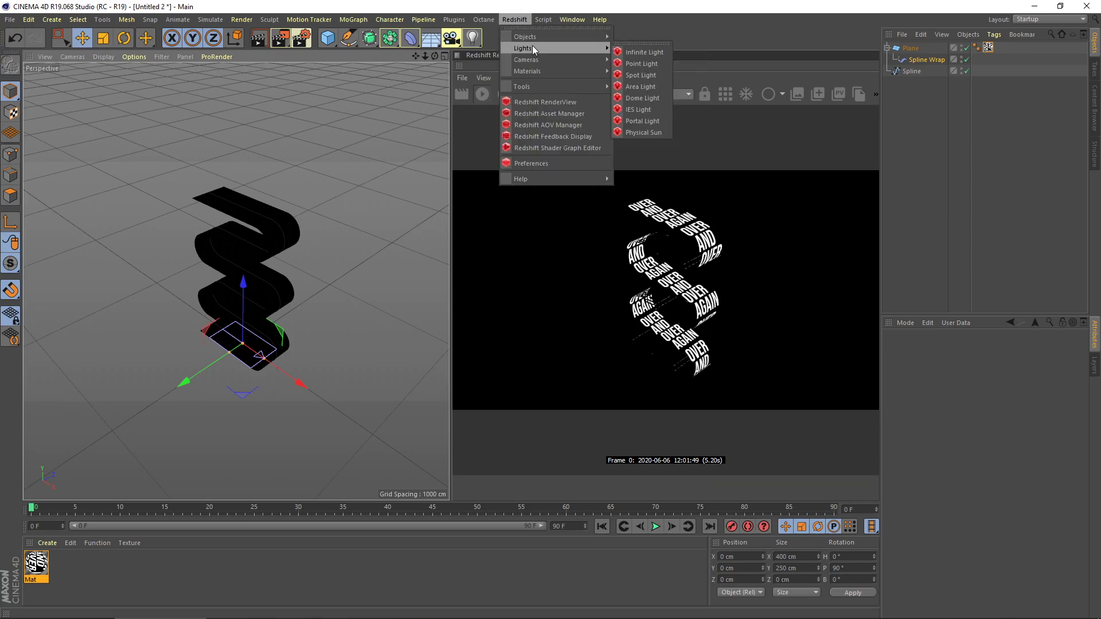
click(651, 99)
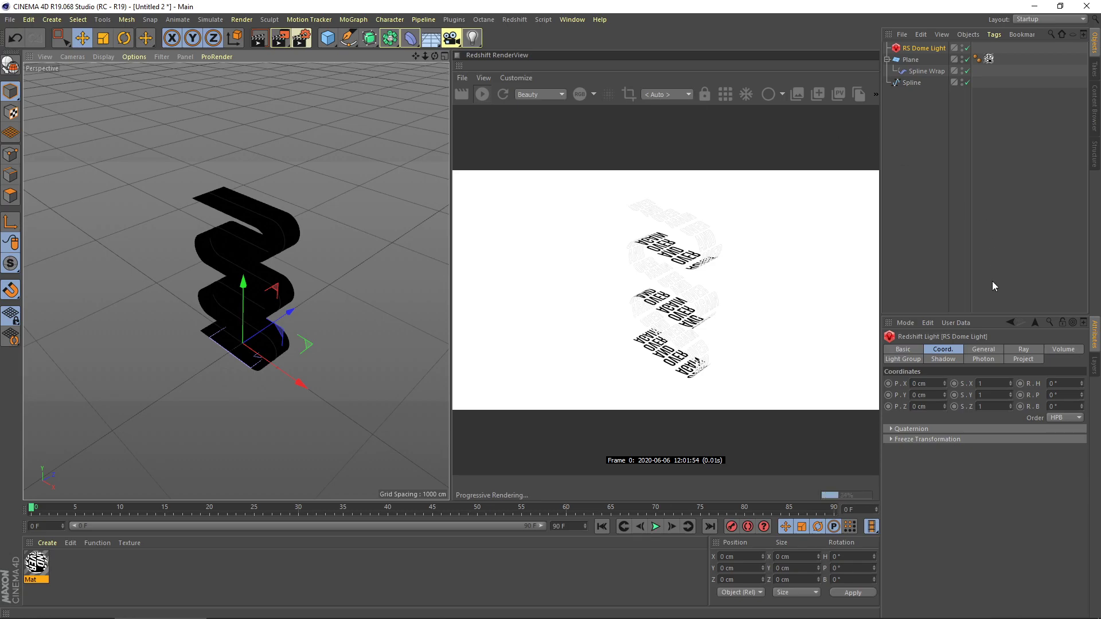
click(973, 351)
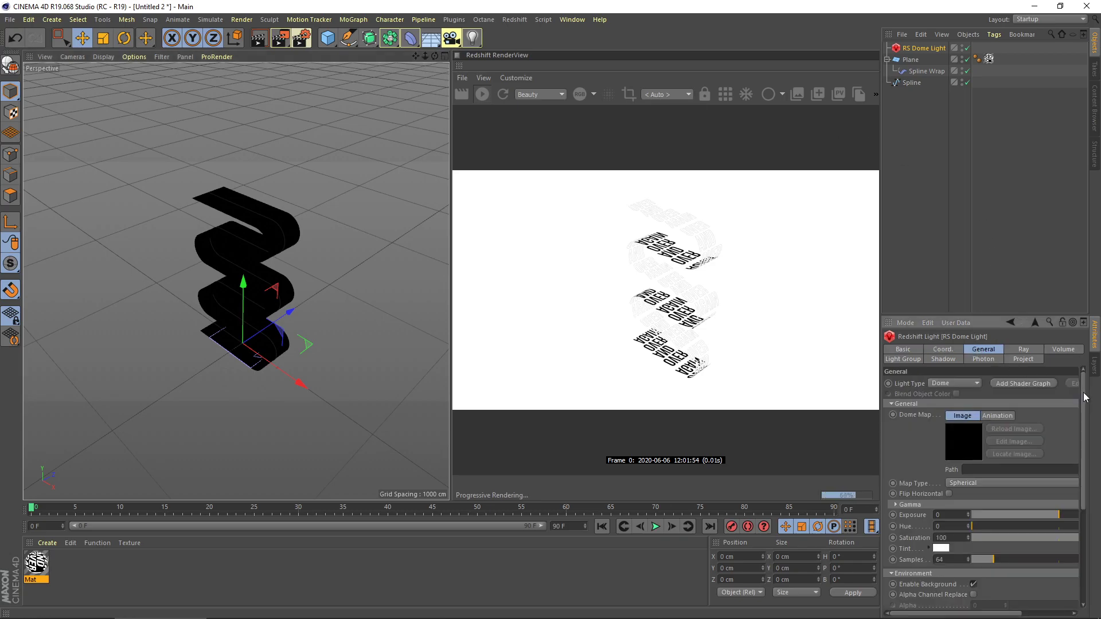
drag(1082, 393, 1091, 457)
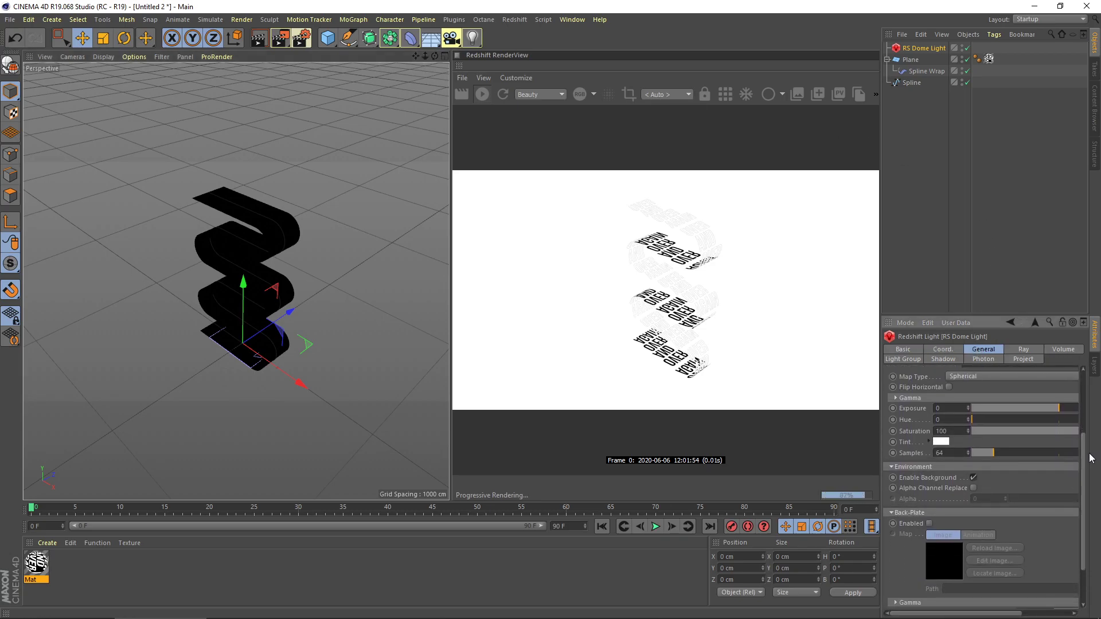
click(941, 444)
drag(941, 453, 1032, 453)
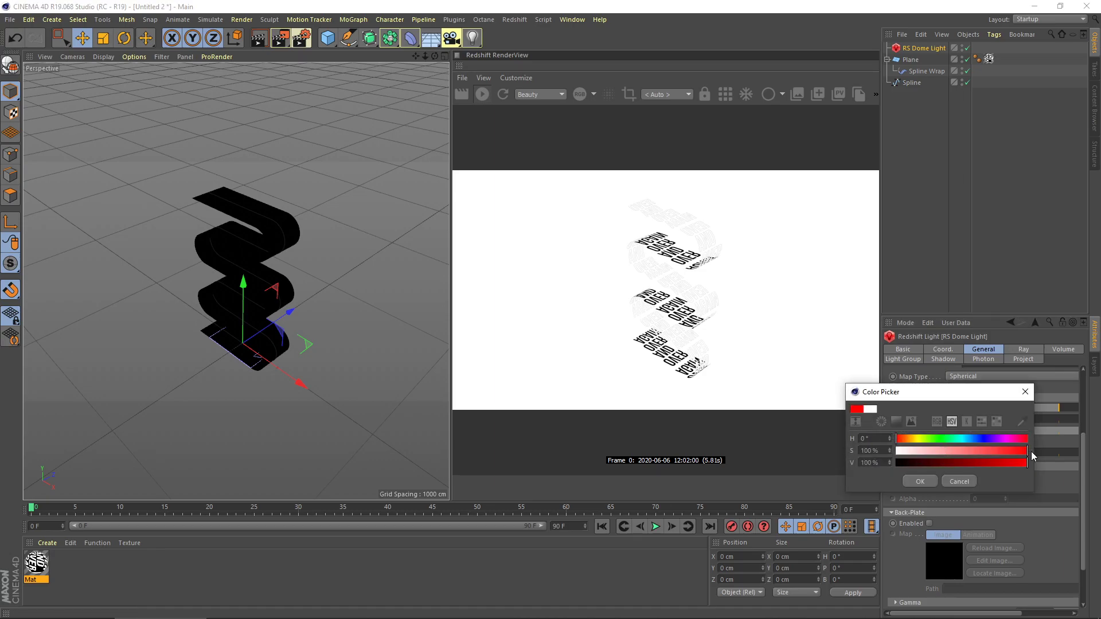
click(920, 482)
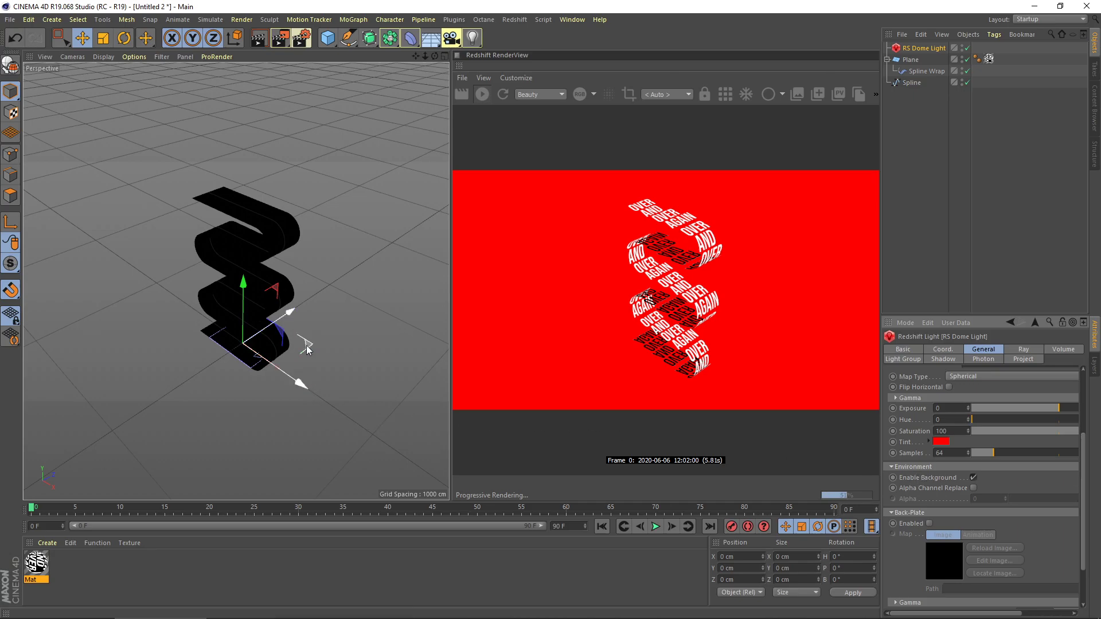
alt+drag(338, 340, 326, 344)
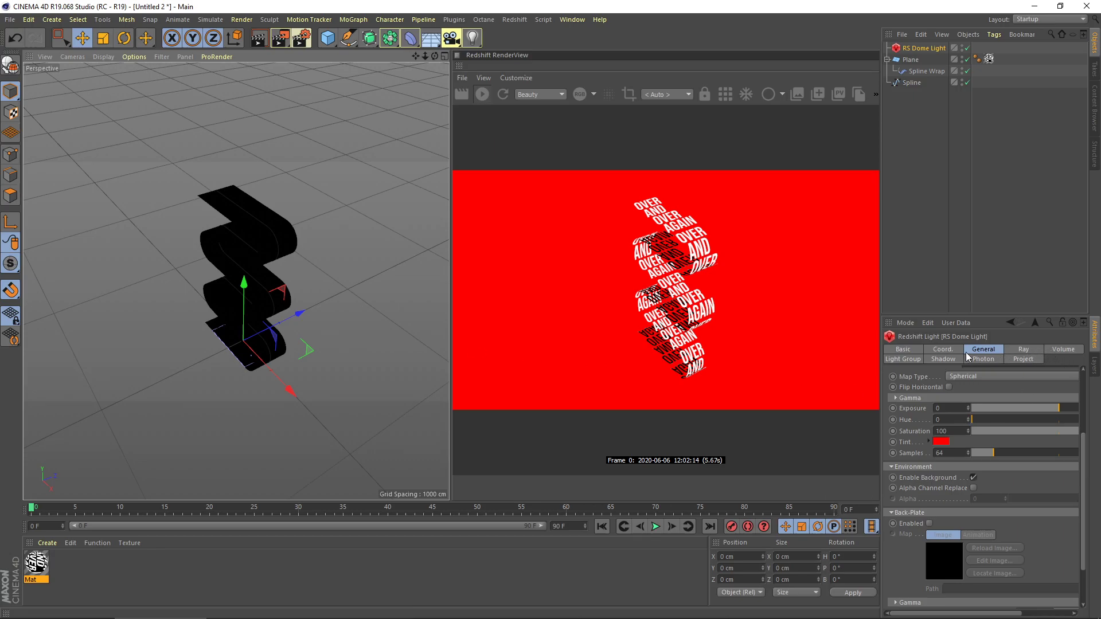
Switch off the dome light's Affects Diffuse, Affects Specular and shadow Enable options
click(1029, 350)
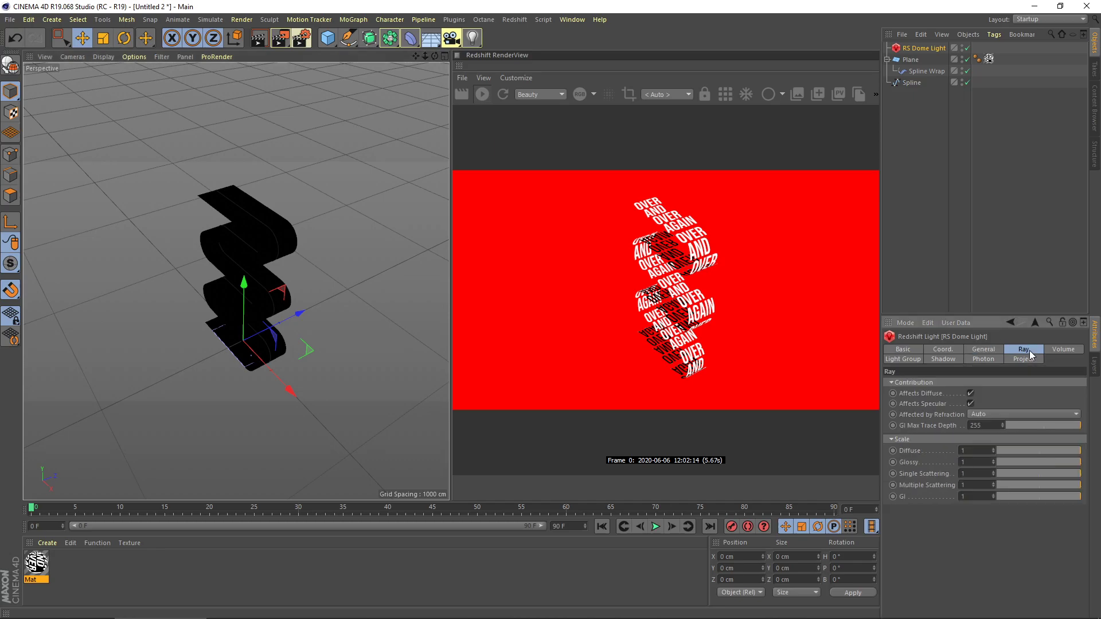
click(971, 394)
click(971, 404)
click(946, 362)
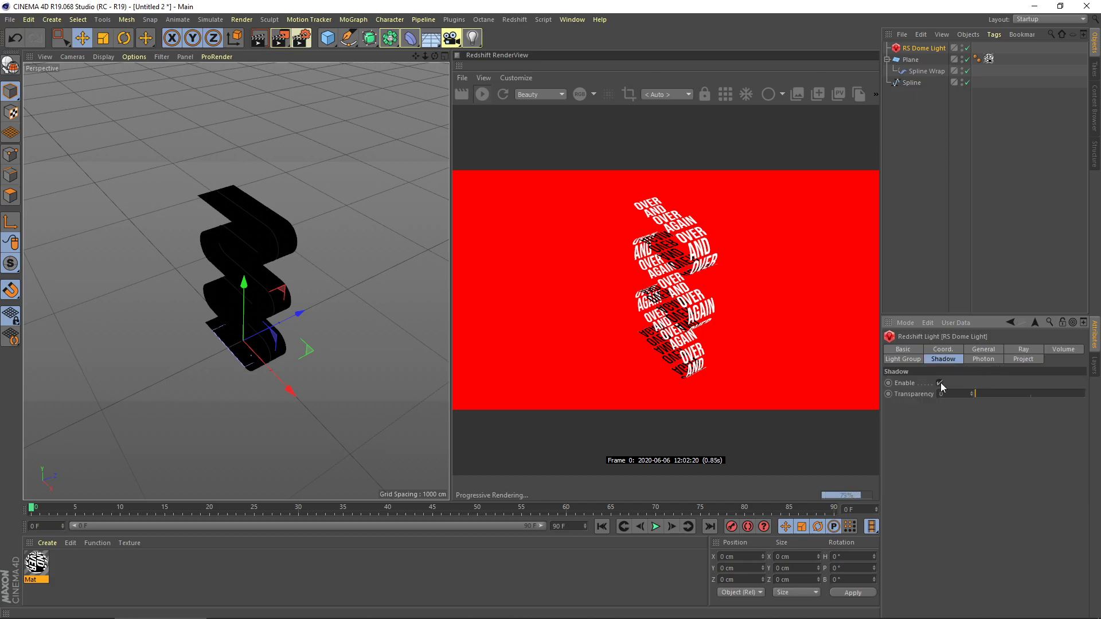
click(940, 383)
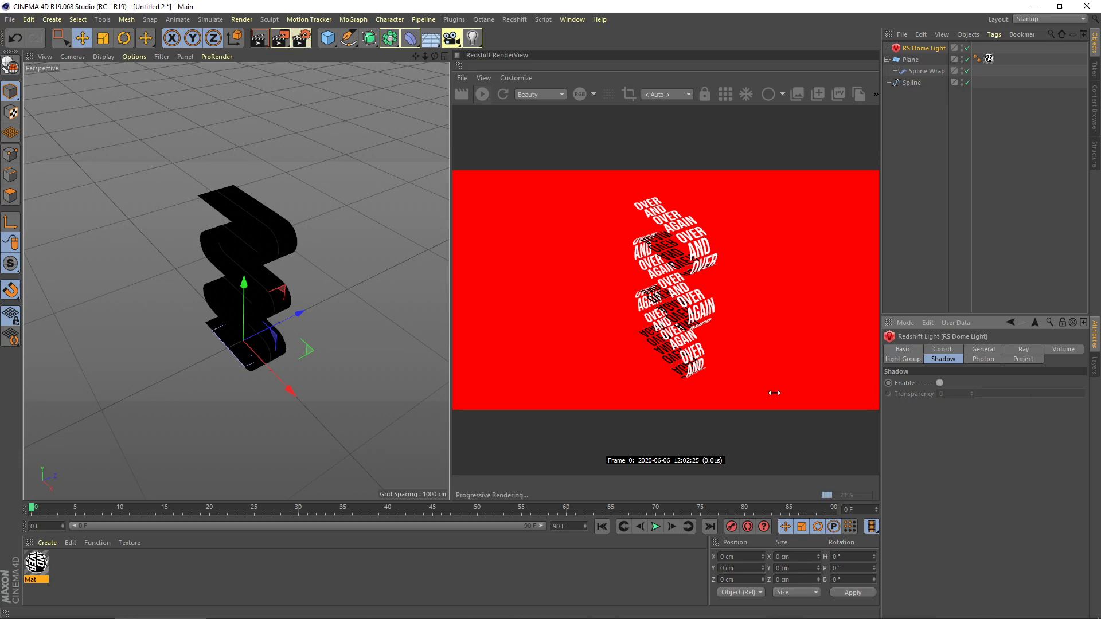
alt+drag(288, 331, 321, 313)
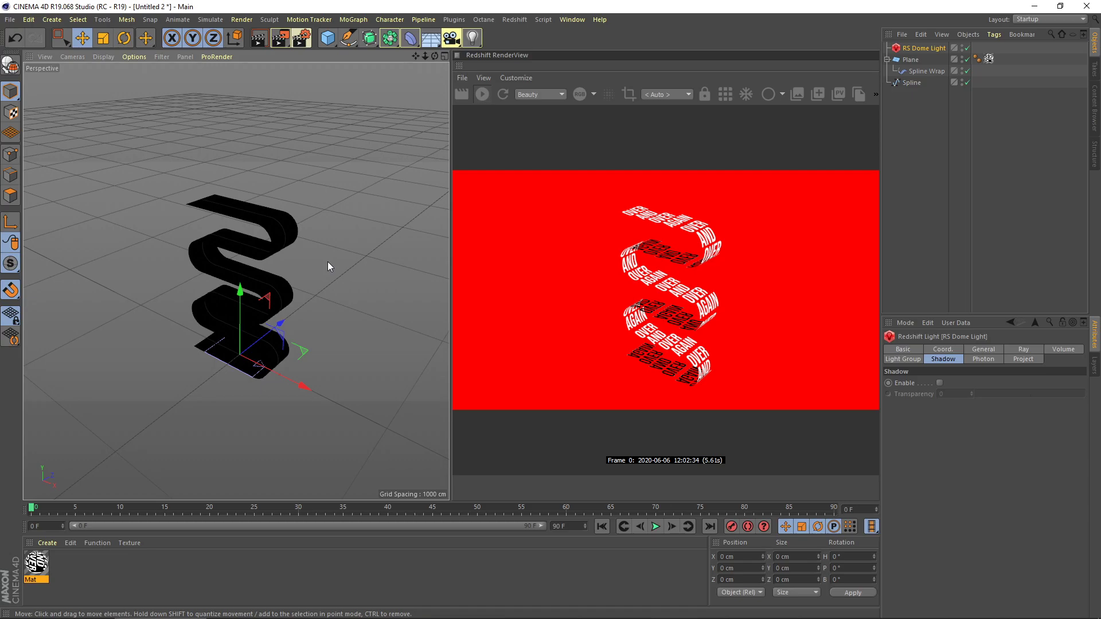
Add a Redshift camera, look through it, and tilt it down toward the ribbon
click(515, 20)
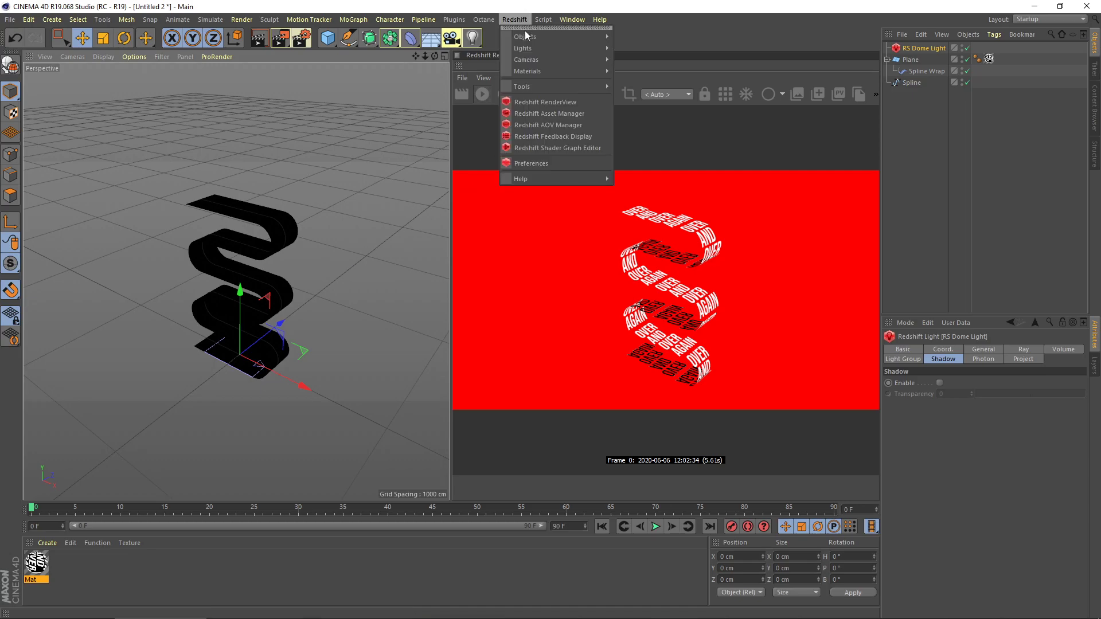
mouse_move(547, 69)
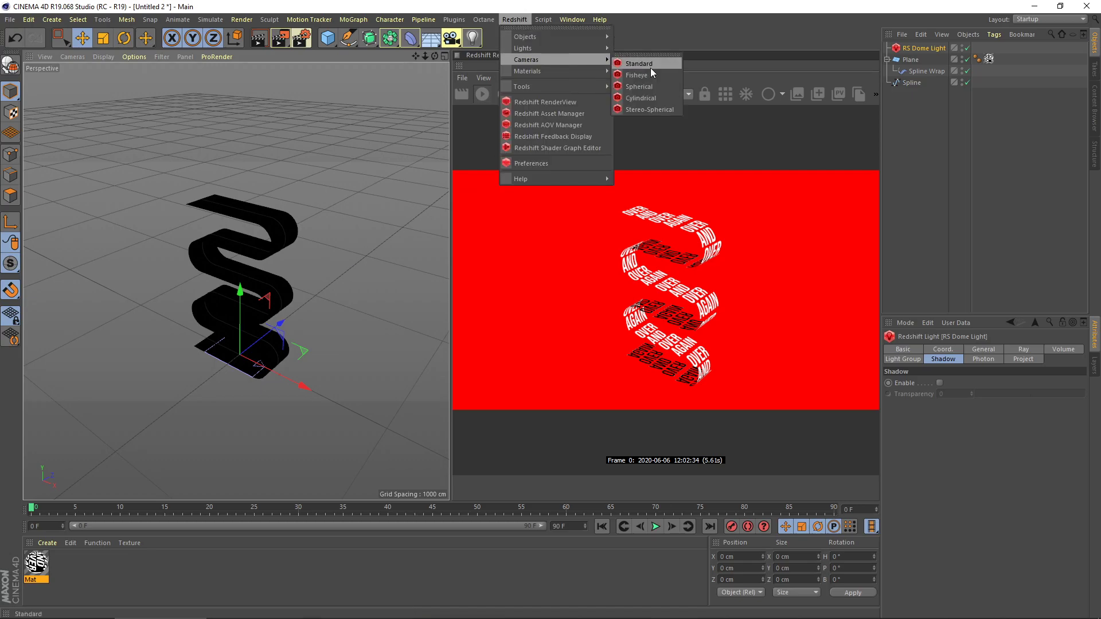
click(652, 66)
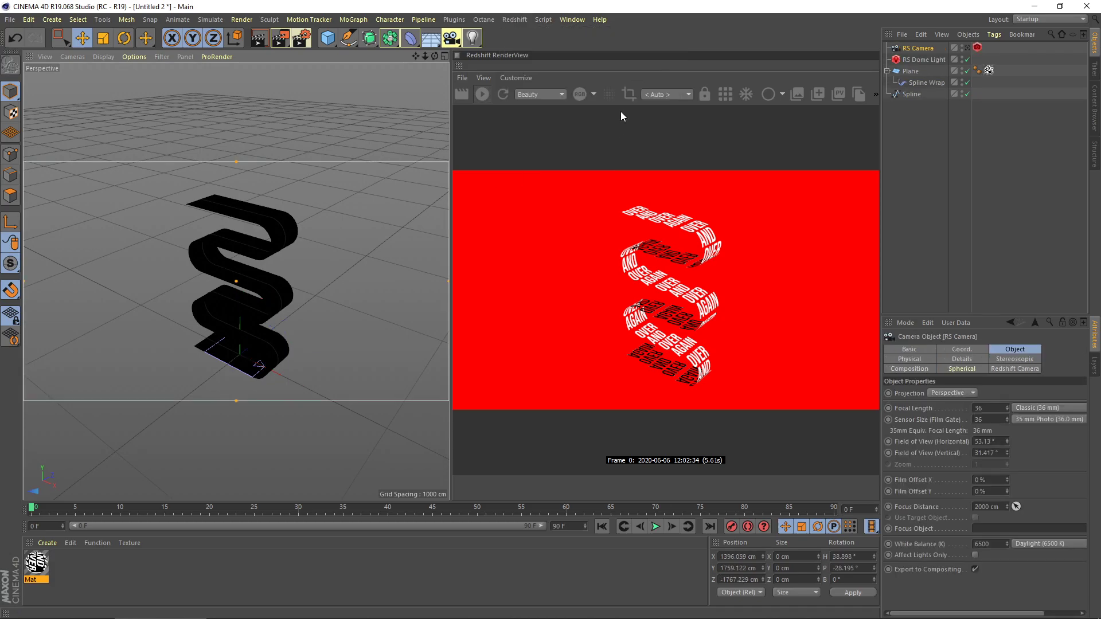
click(967, 48)
alt+drag(287, 332, 324, 274)
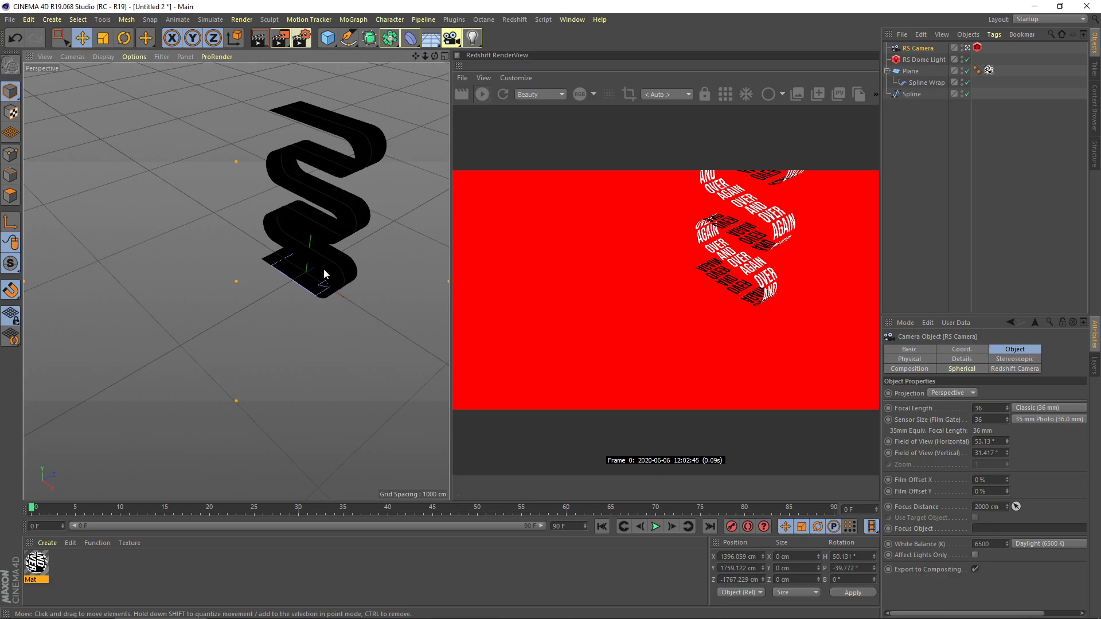
alt+middle_drag(324, 274, 248, 332)
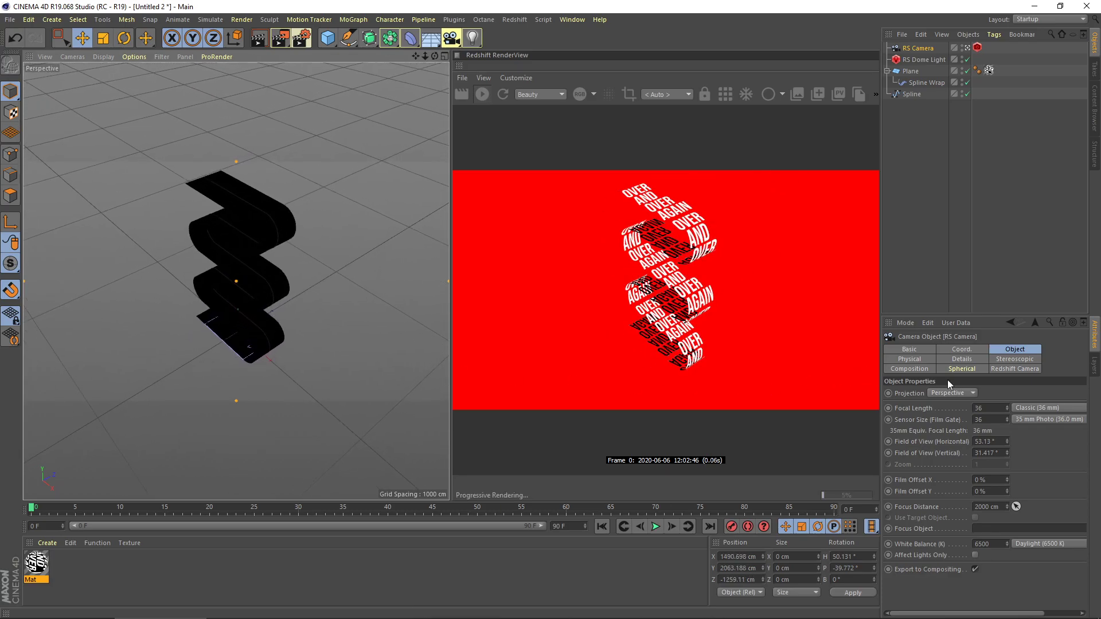
Give the camera a Portrait 80 mm lens and Isometric projection, then frame the ribbon
click(1053, 409)
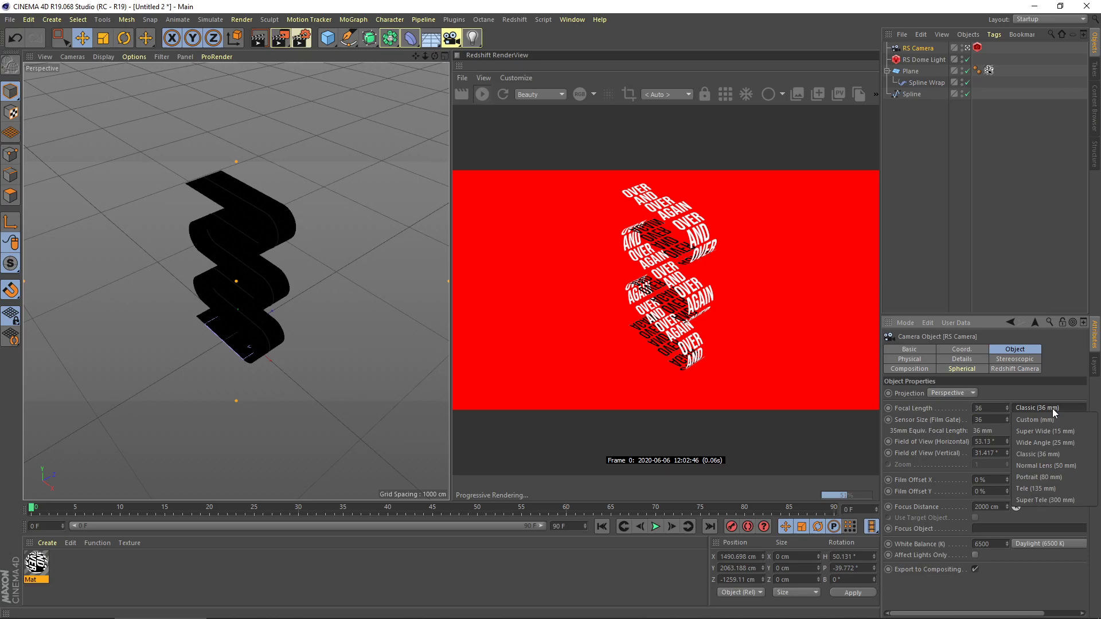
click(1044, 476)
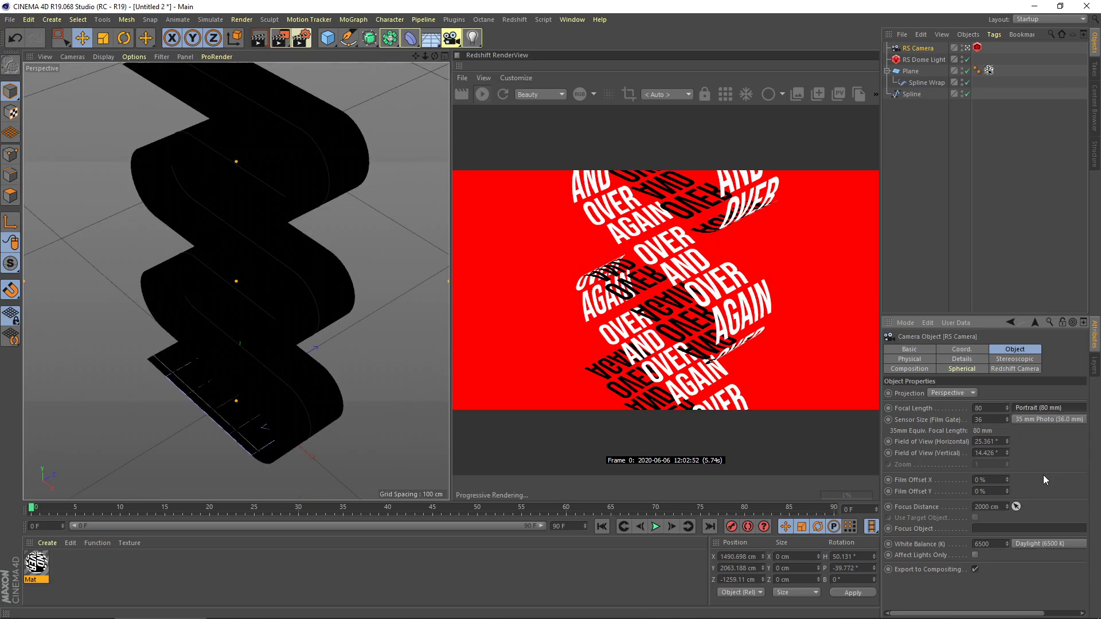
click(962, 393)
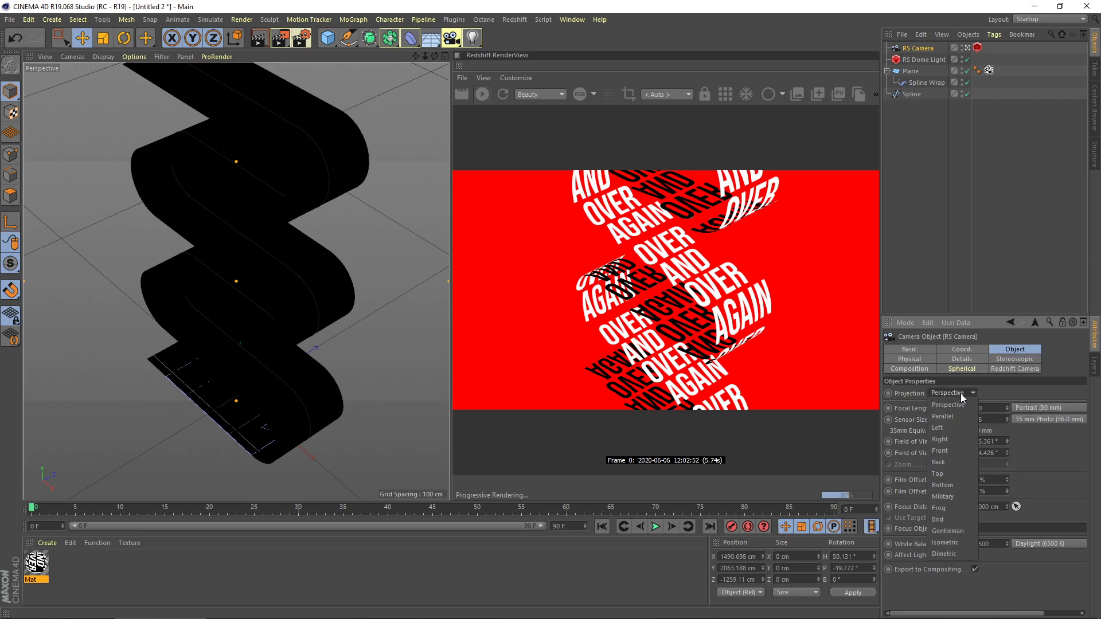
click(938, 545)
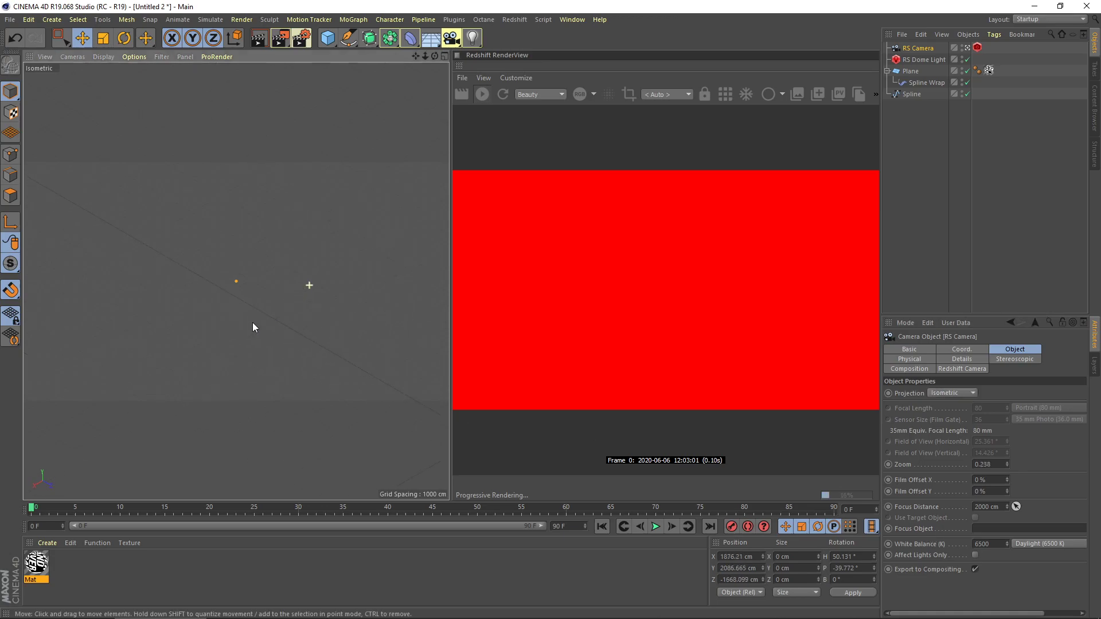
scroll(238, 342, down, 5)
alt+middle_drag(355, 332, 258, 302)
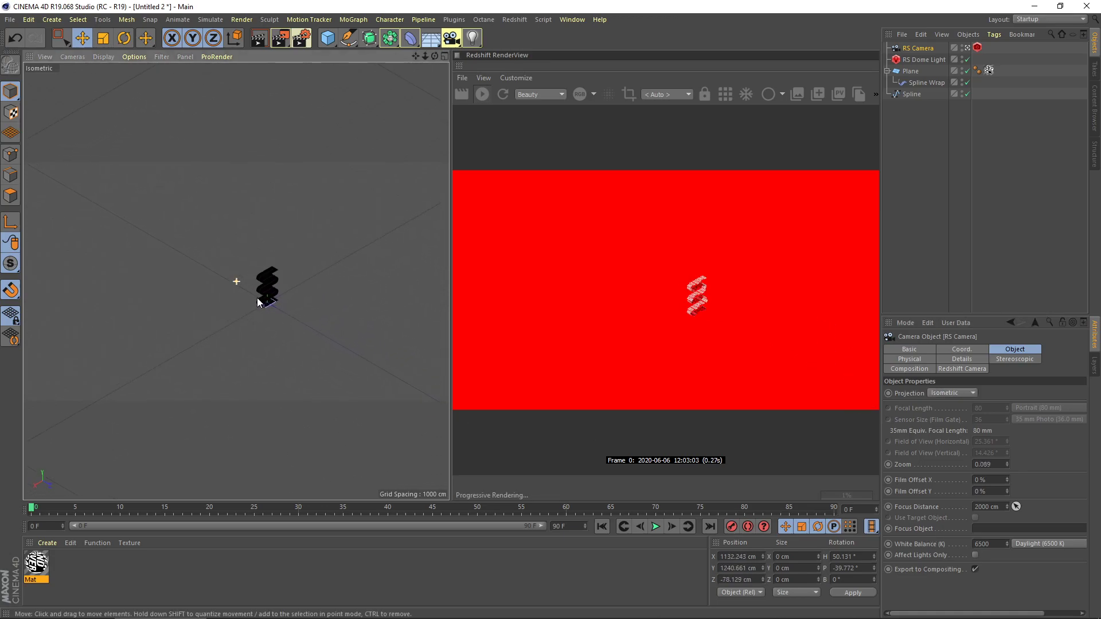
scroll(264, 301, up, 8)
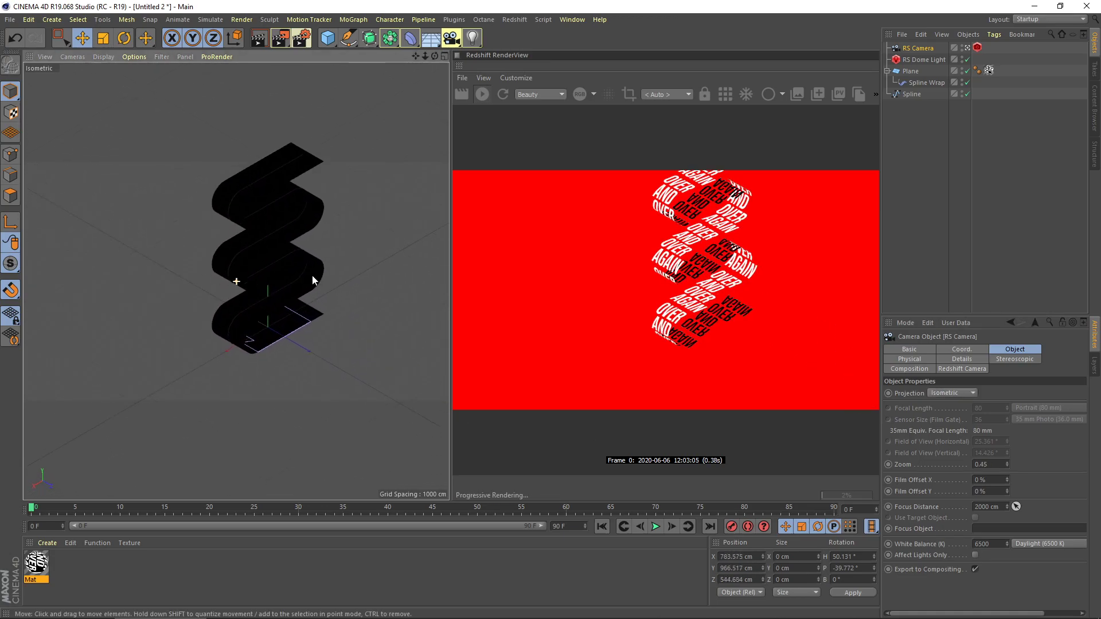
alt+middle_drag(312, 277, 282, 305)
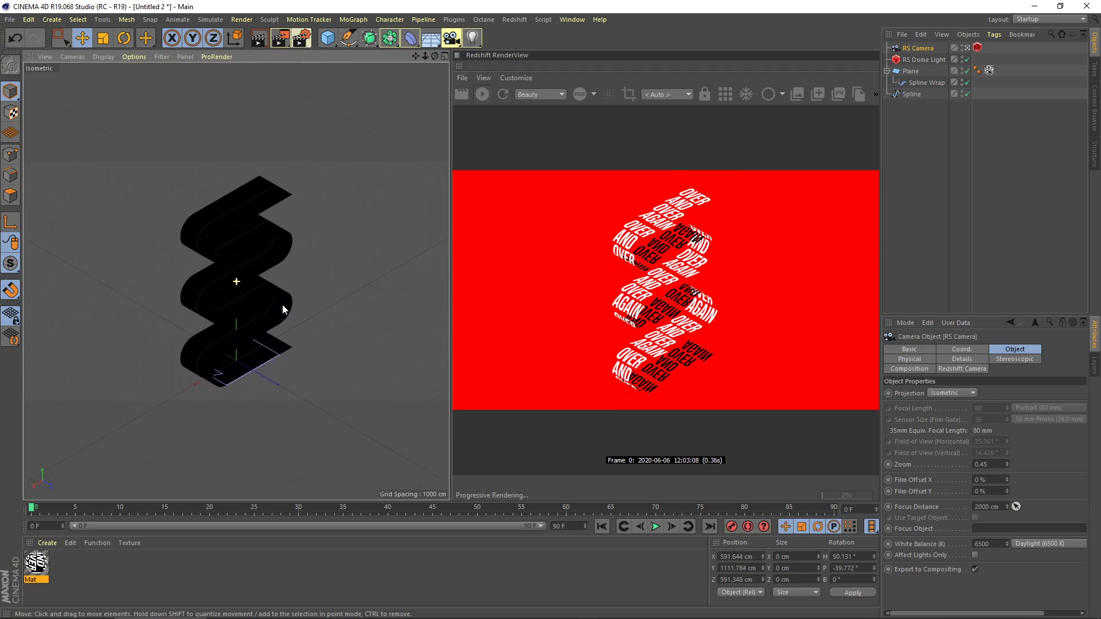
Give the Spline a 90° heading rotation (R.H) in its Coord. tab, then deselect it
click(917, 95)
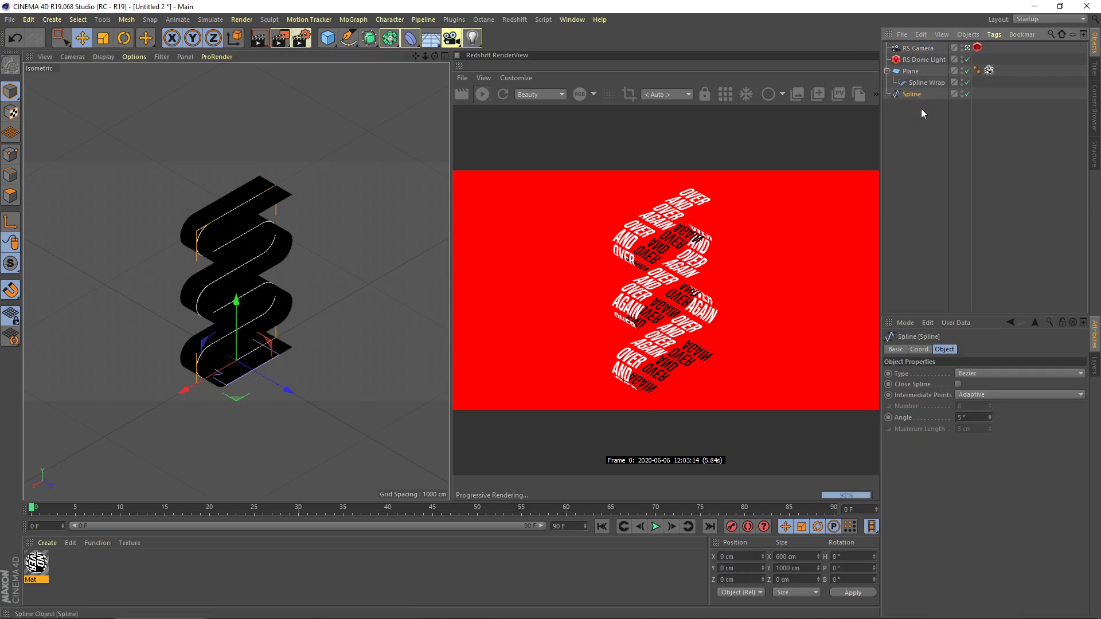
click(926, 348)
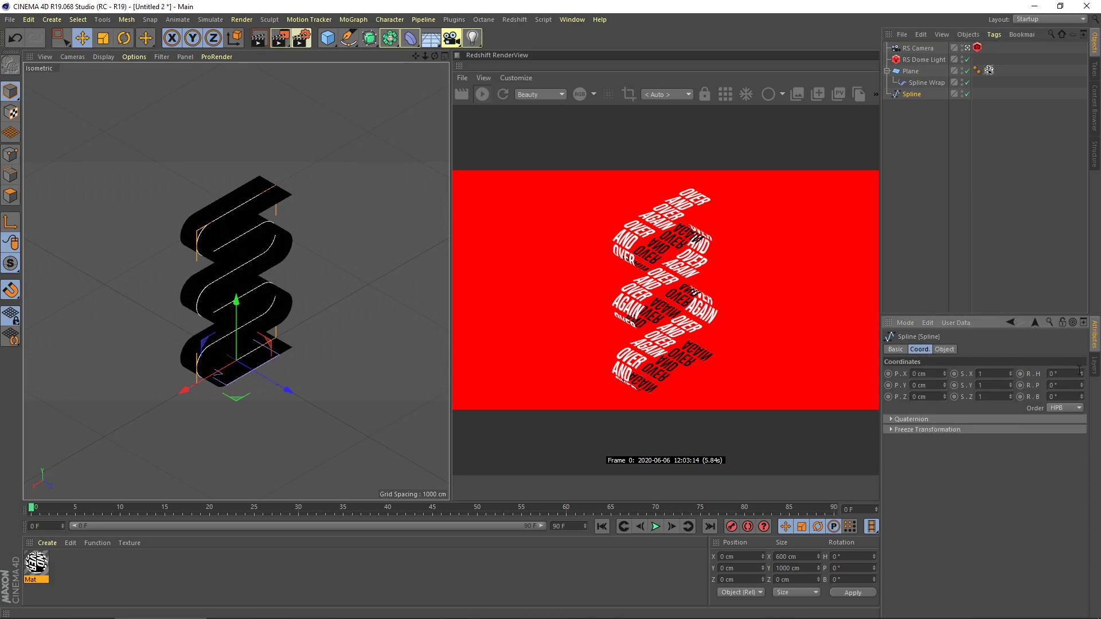
click(1060, 374)
text(90)
key(Return)
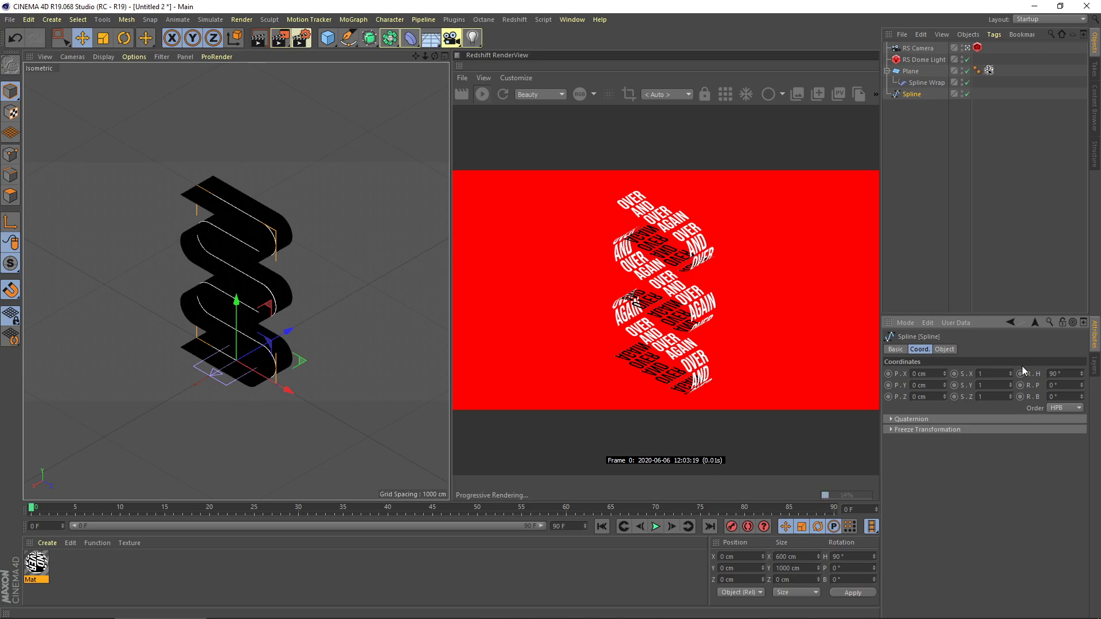
click(430, 342)
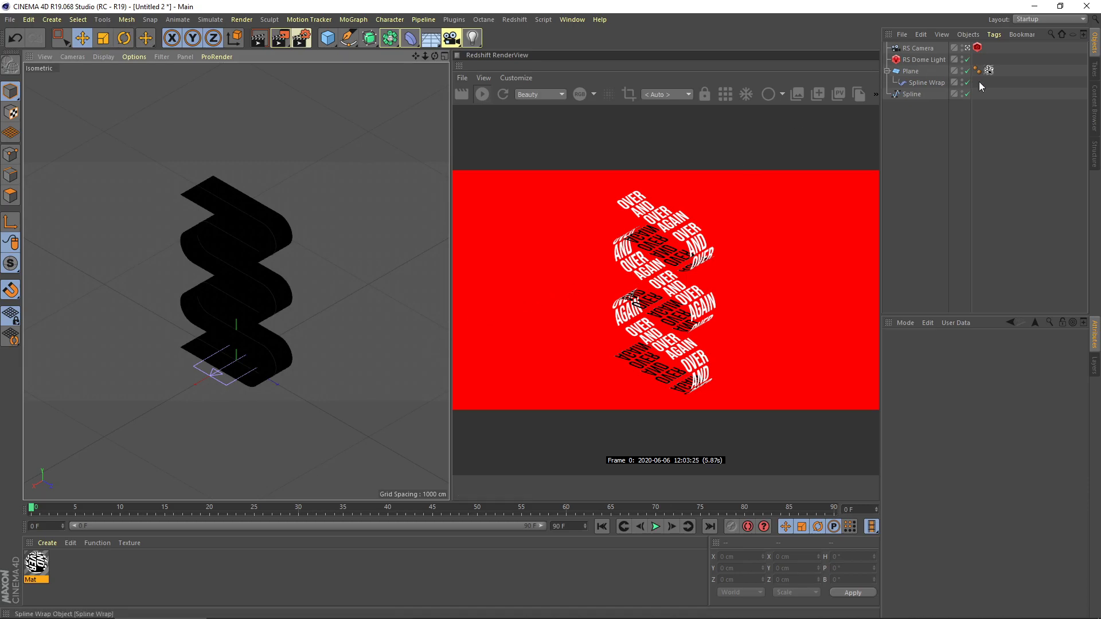
With the Plane's texture tag selected, set the scene end frame to 200 and extend the preview range
click(990, 69)
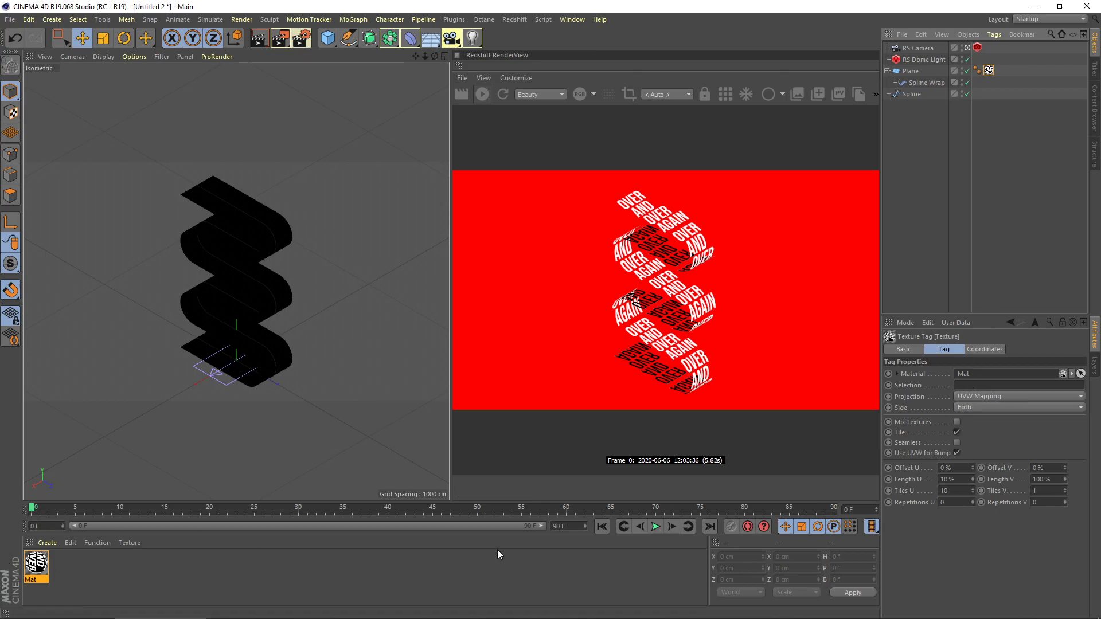
click(571, 529)
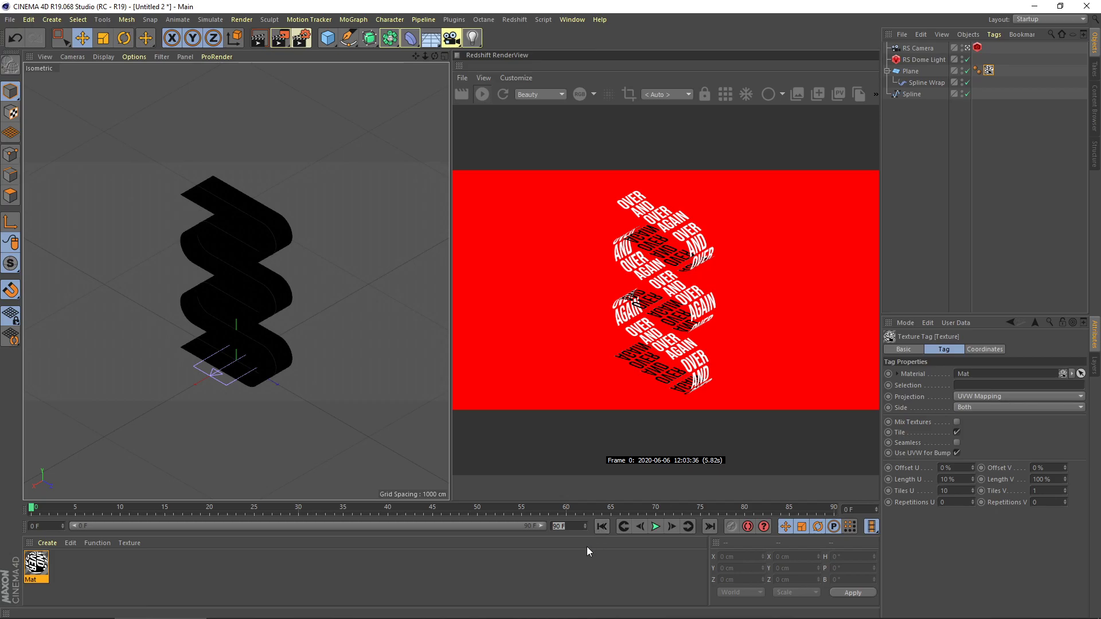
text(200)
key(Return)
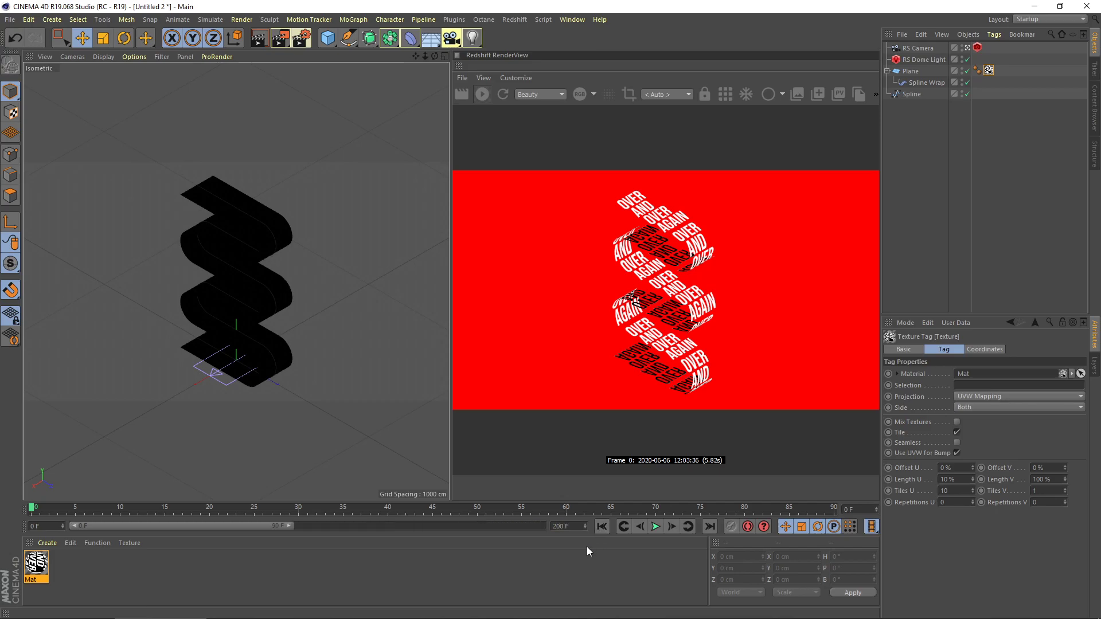
double_click(289, 525)
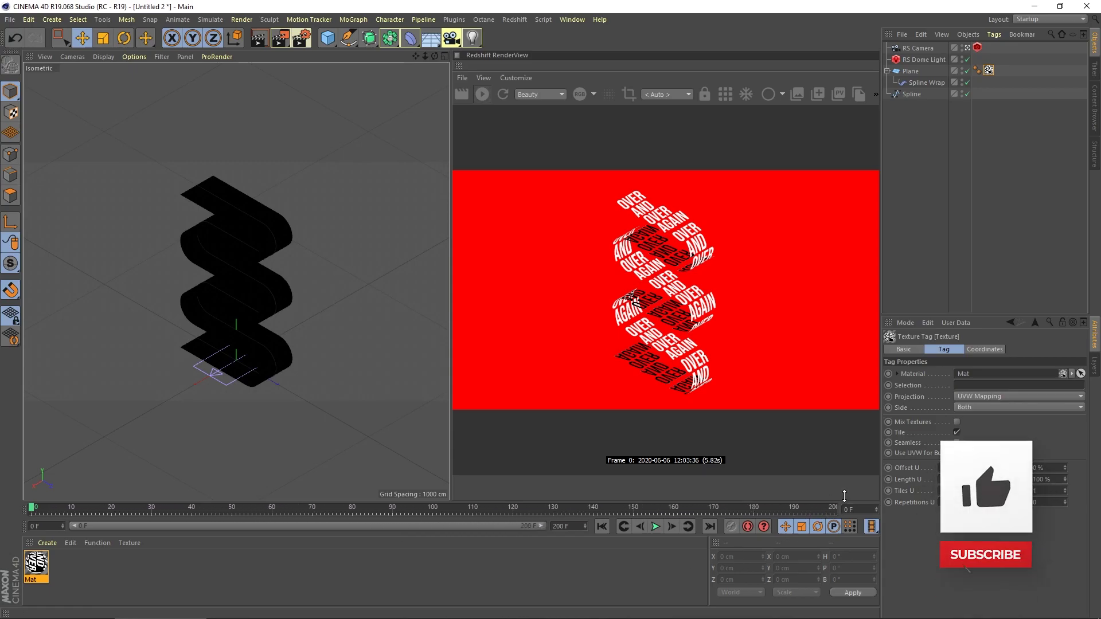
Keyframe Offset U at 0% on frame 0 and 100% on frame 200
click(889, 467)
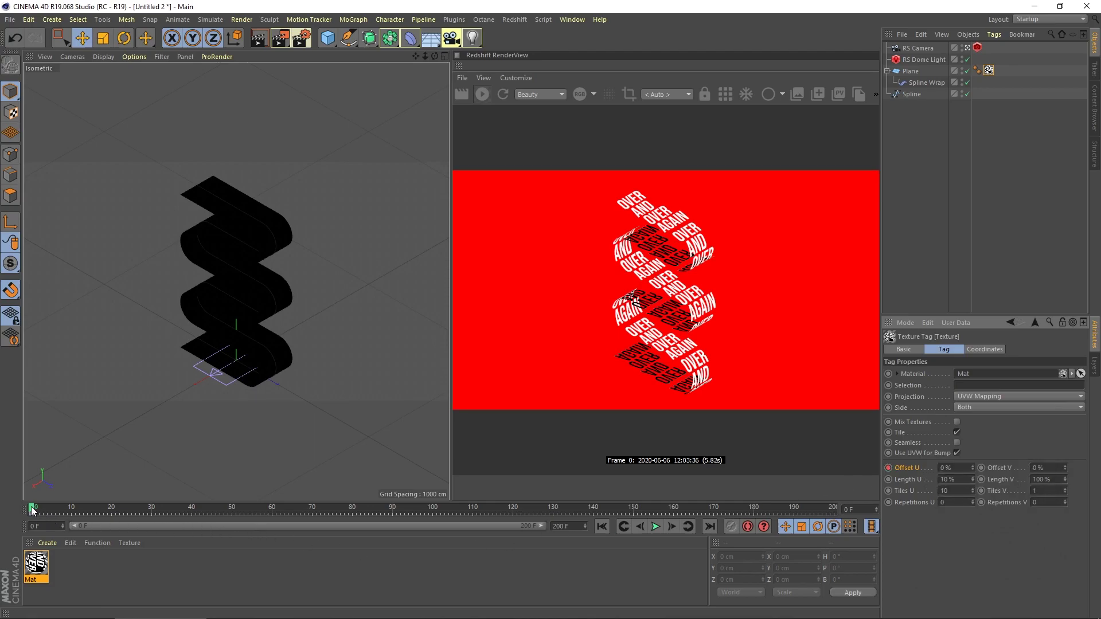
drag(35, 513, 840, 528)
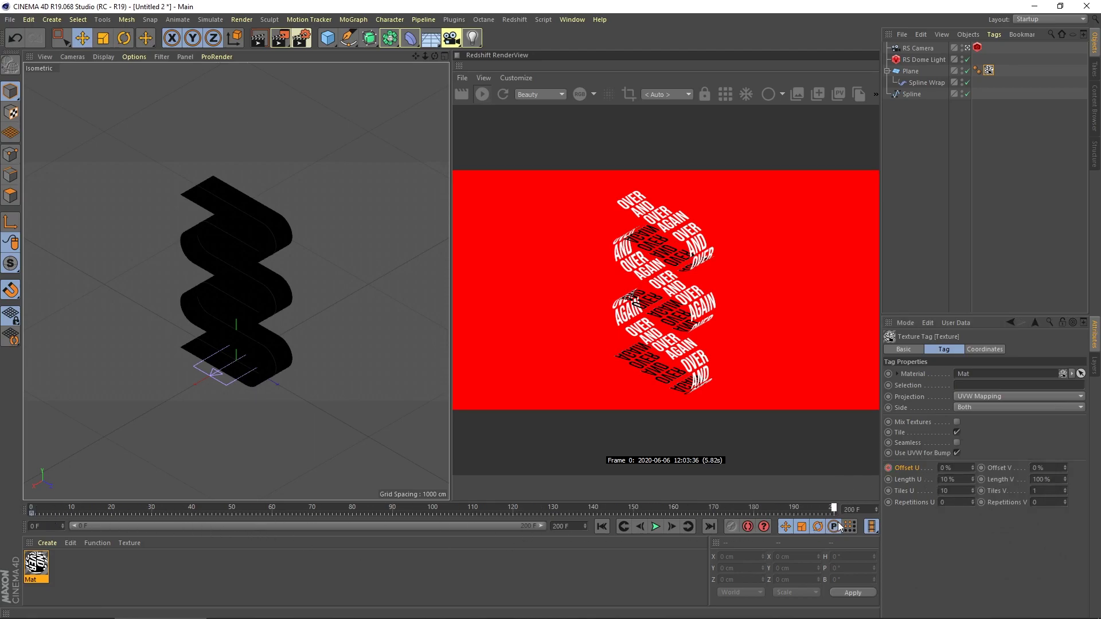
click(947, 468)
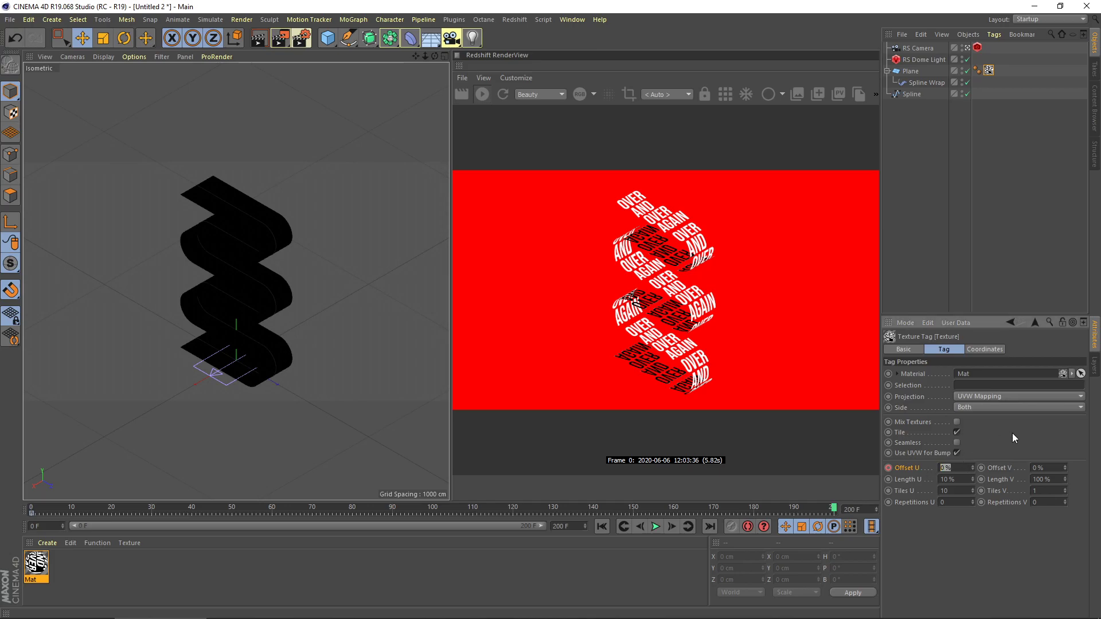
text(100)
key(Return)
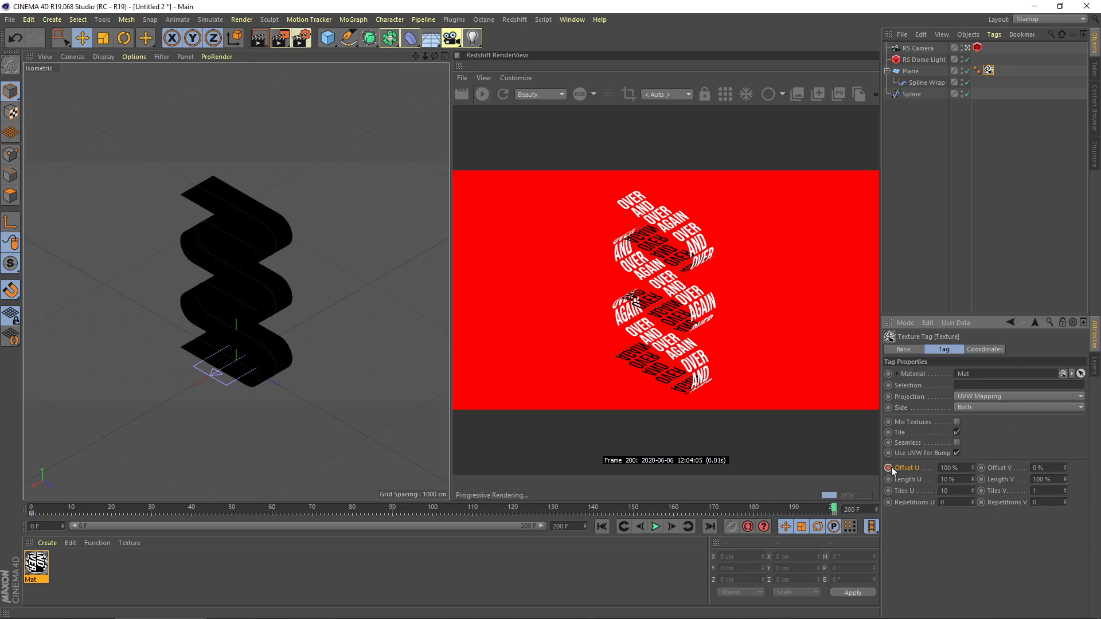
Play the animation from frame 0 and pause it around frame 28
click(602, 527)
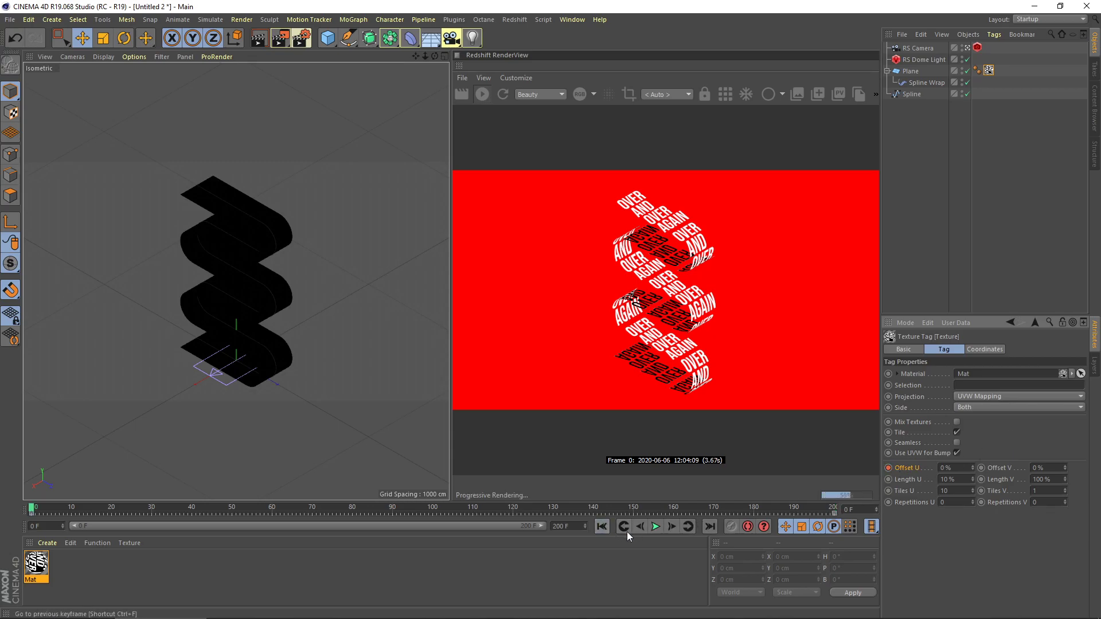
click(657, 528)
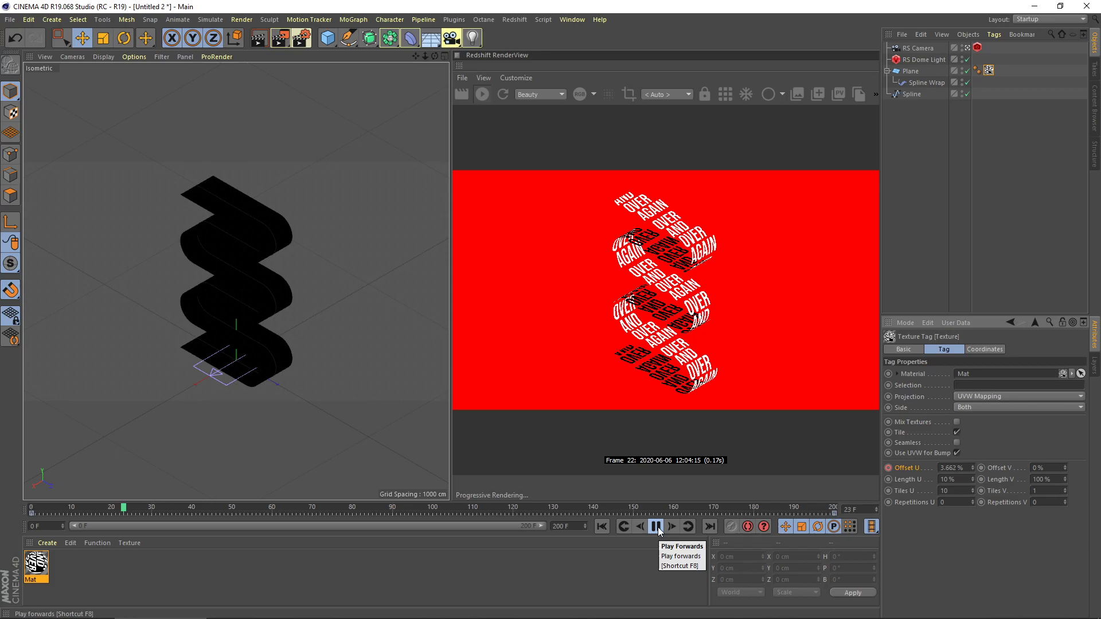
click(658, 528)
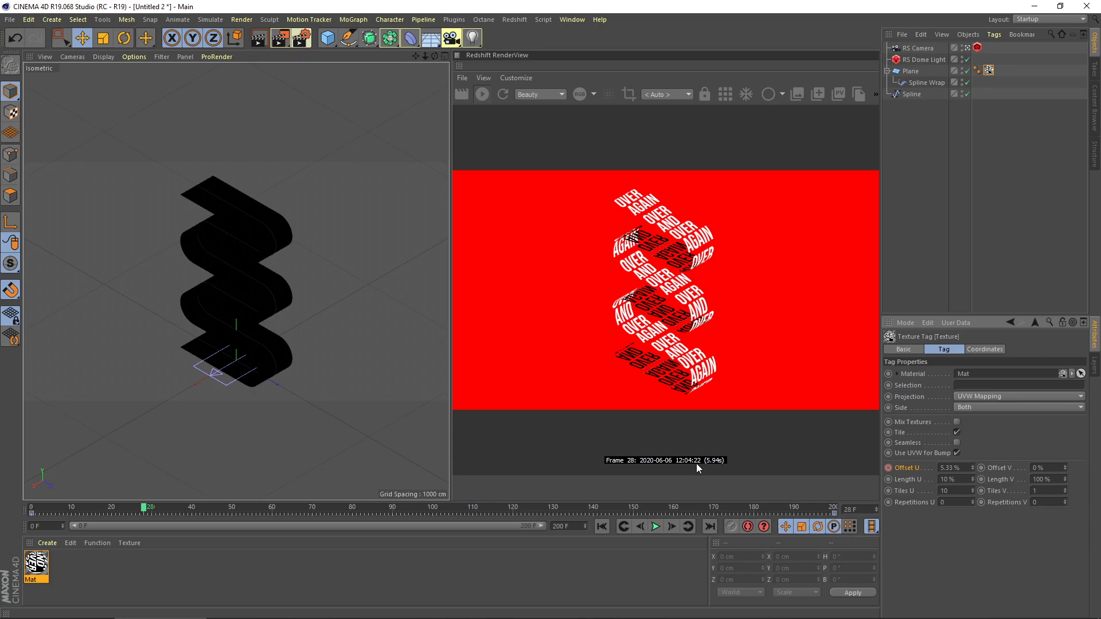
Switch the Offset U keyframes to linear interpolation in the F-Curve view, then close the Timeline
right_click(913, 469)
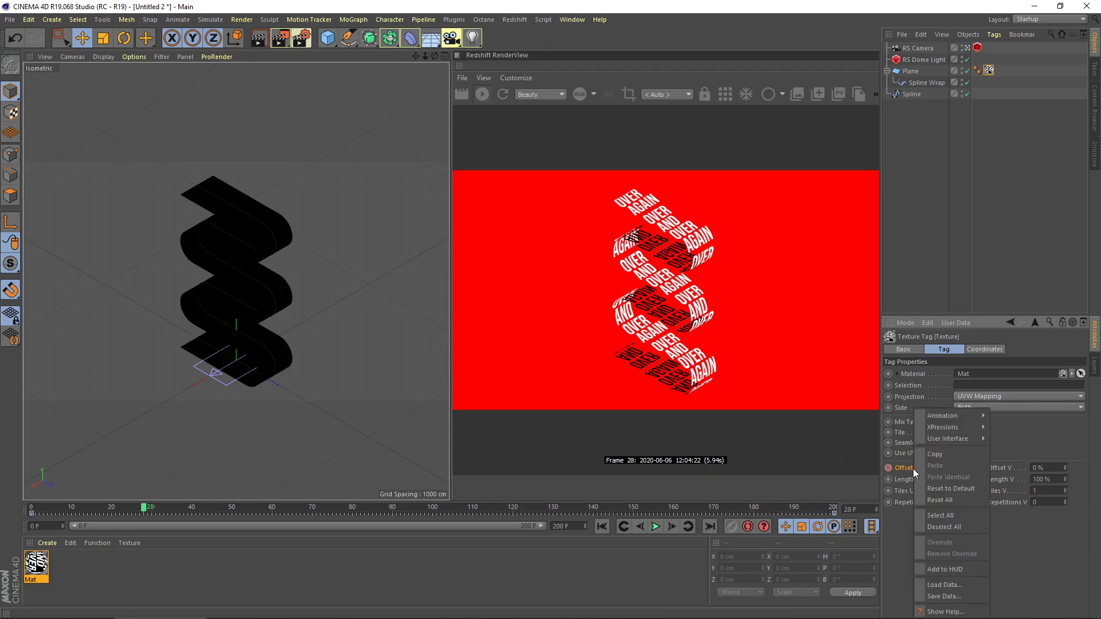
mouse_move(949, 417)
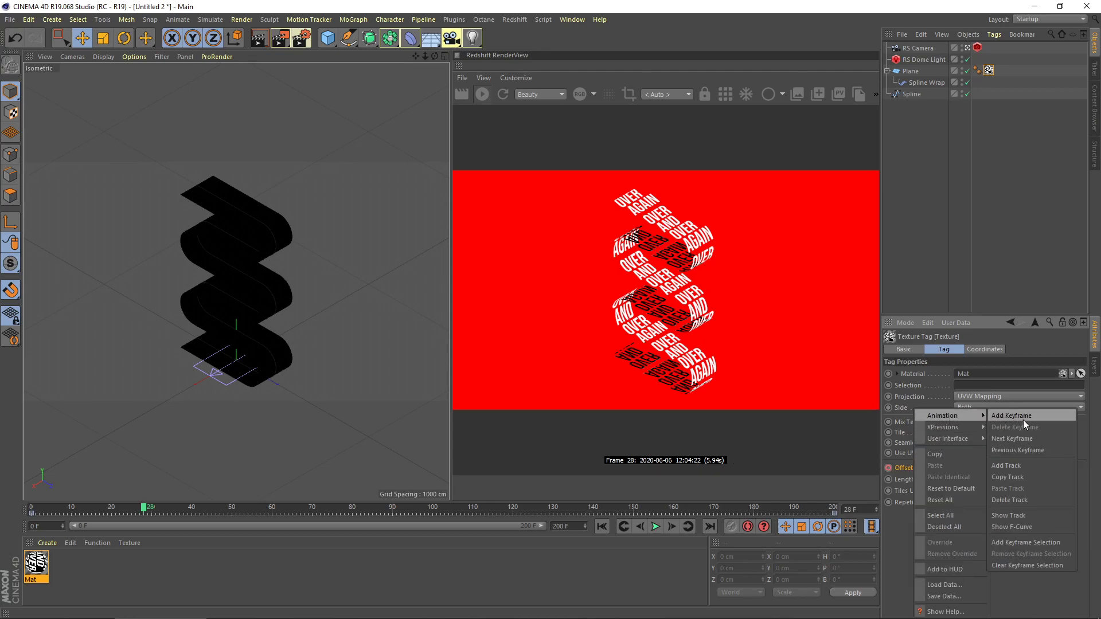
click(1020, 528)
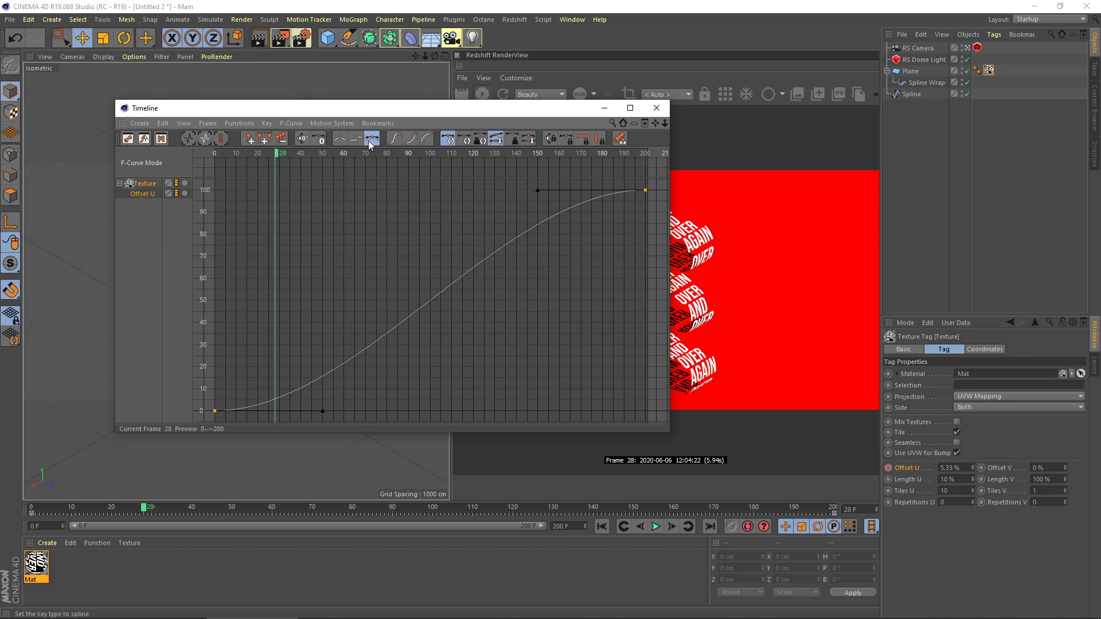
click(339, 140)
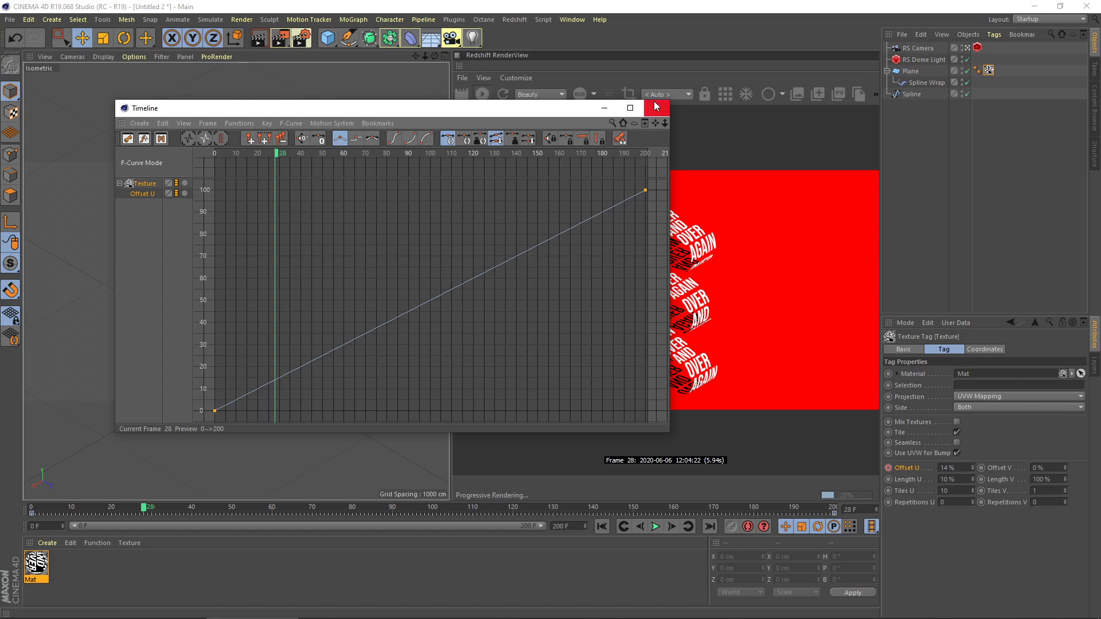
click(656, 108)
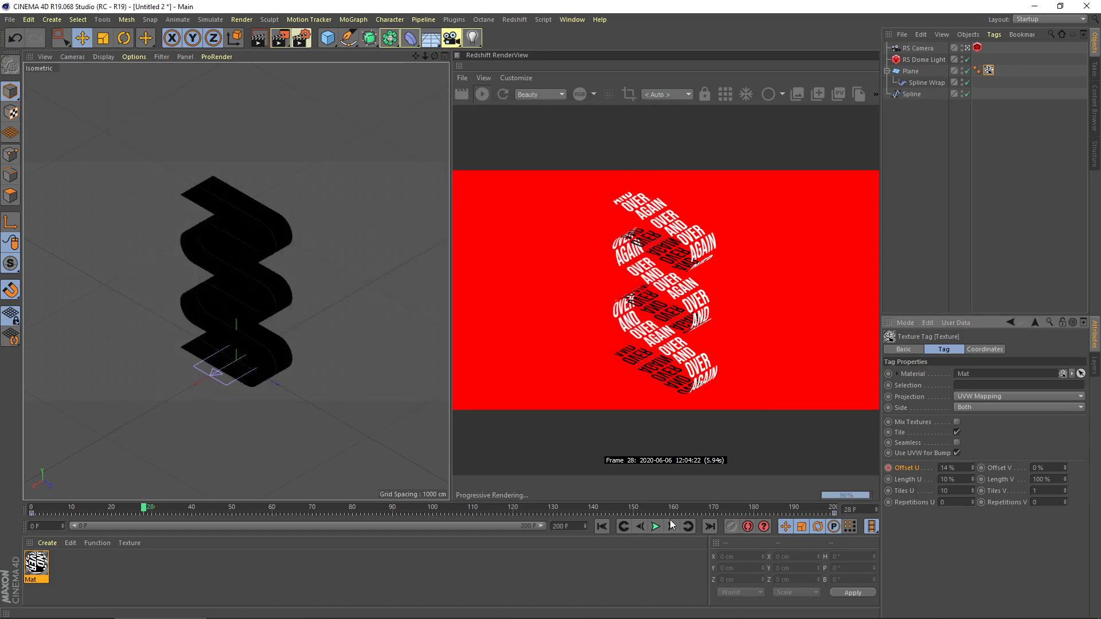
Play the animation again to preview the steadily scrolling lettering
click(656, 526)
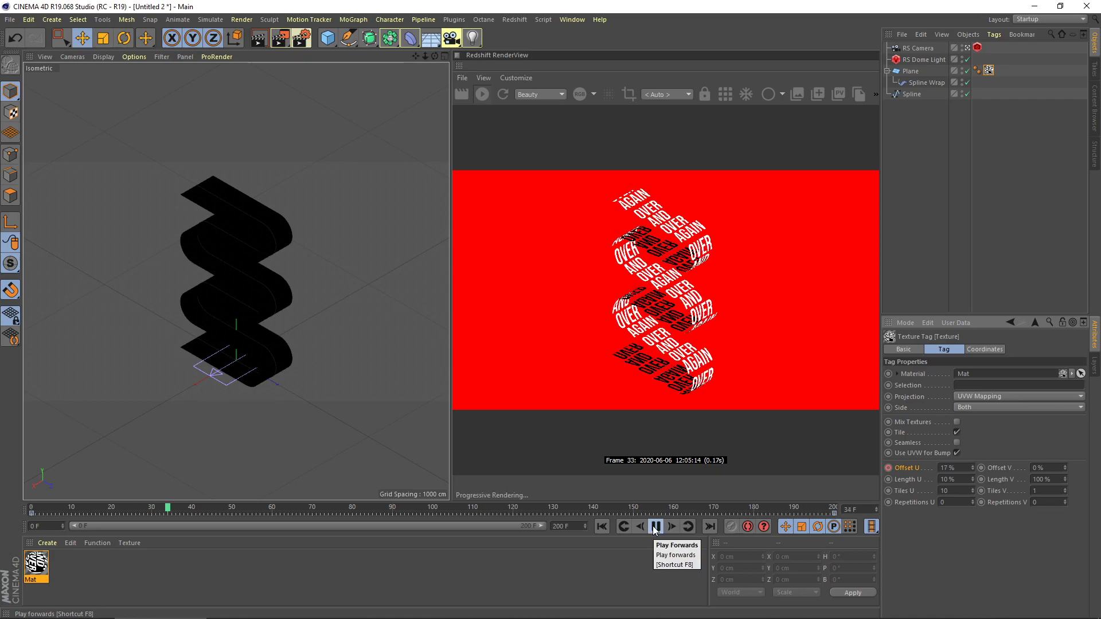